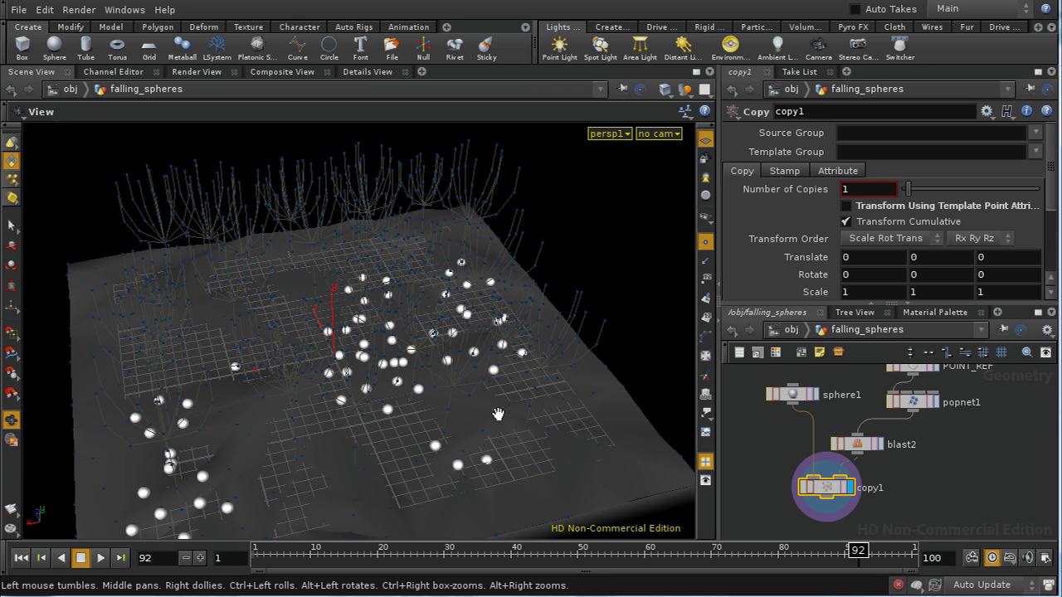
Step: Duplicate blast2 as a second branch beside it under popnet1 and enable Delete Non Selected on the copy
left_click(857, 445)
key("ctrl+c")
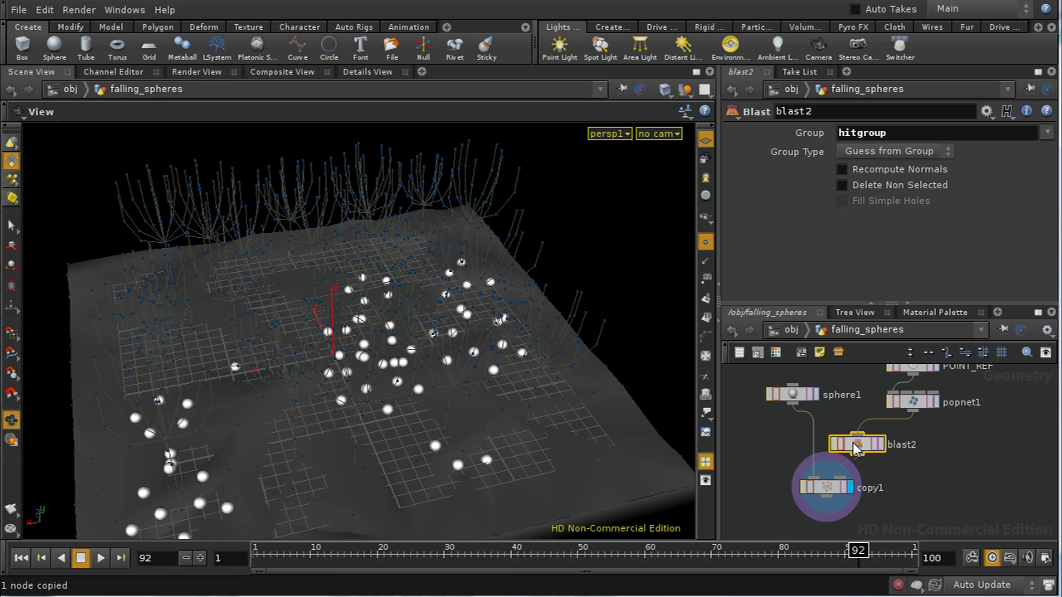
key("ctrl+v")
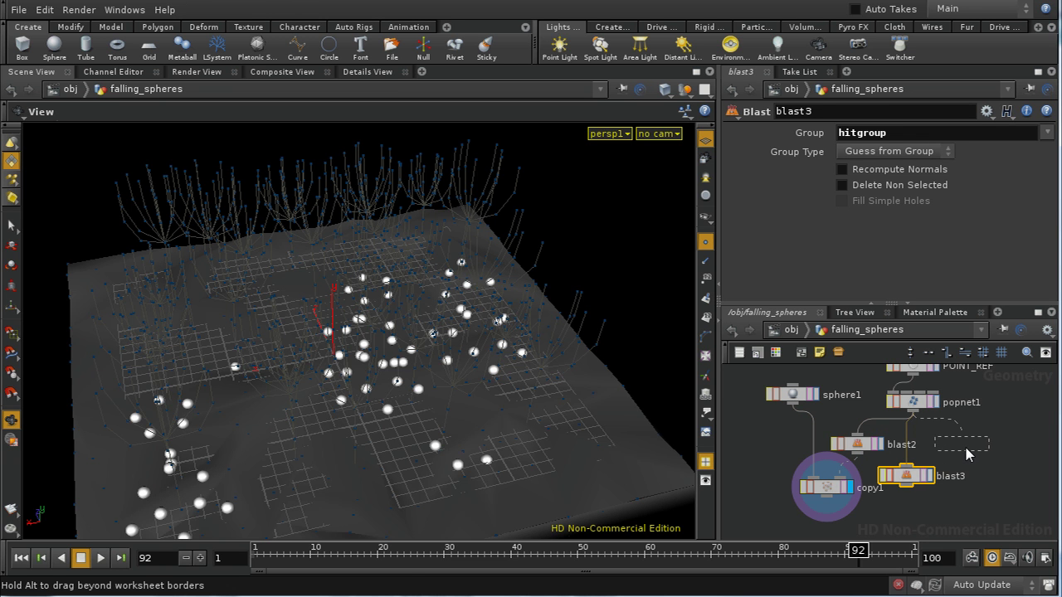
left_click(988, 443)
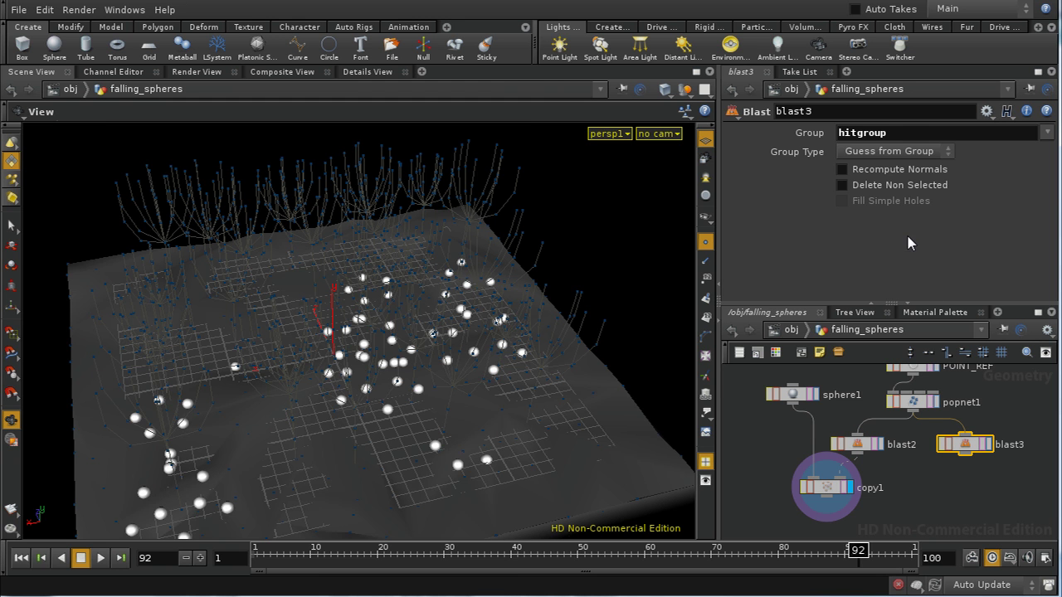
left_click(843, 186)
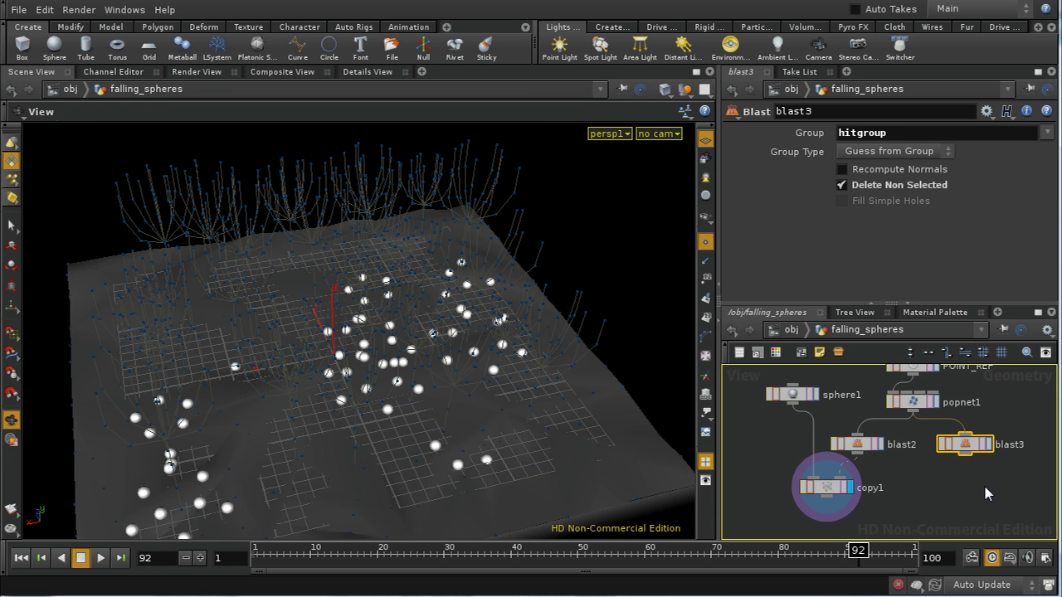
Step: Add a Null node beneath the duplicated Blast node, connected to its output
mouse_move(984, 488)
middle_mouse_down()
mouse_move(982, 505)
mouse_move(972, 487)
middle_mouse_up()
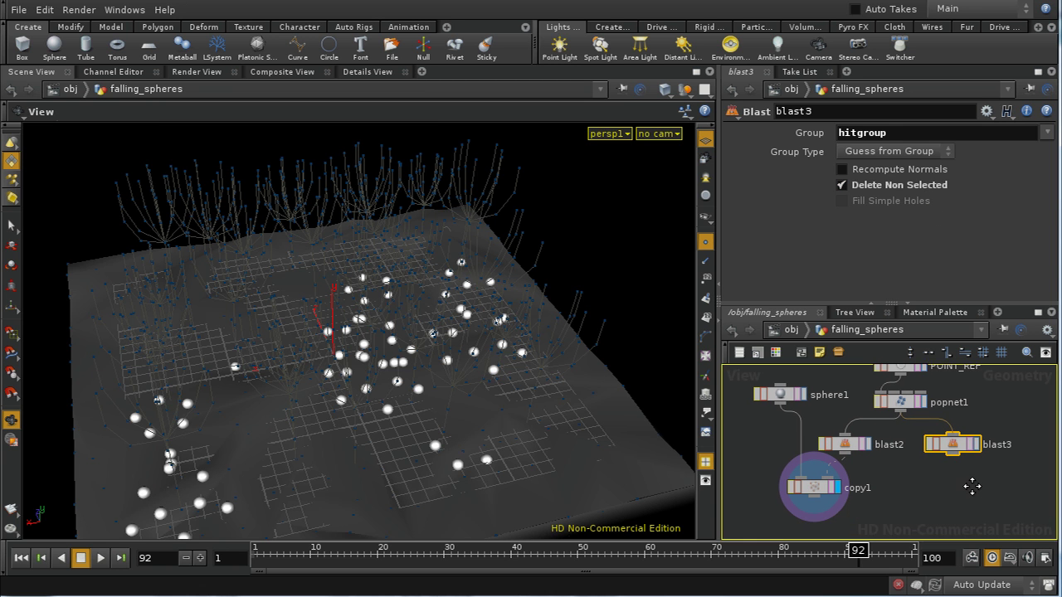
key("Tab")
type("Null")
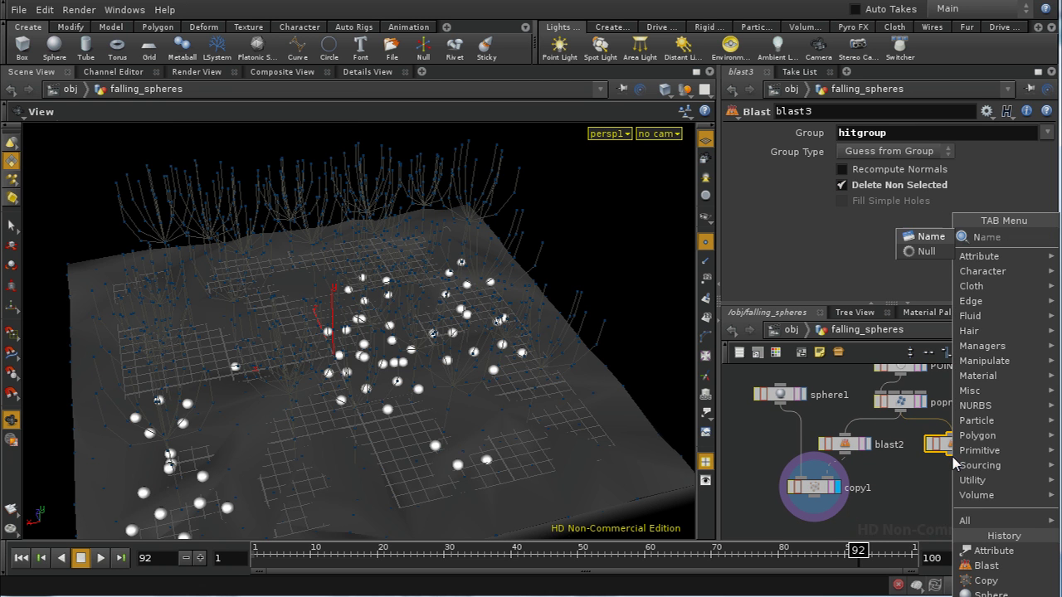
left_click(929, 238)
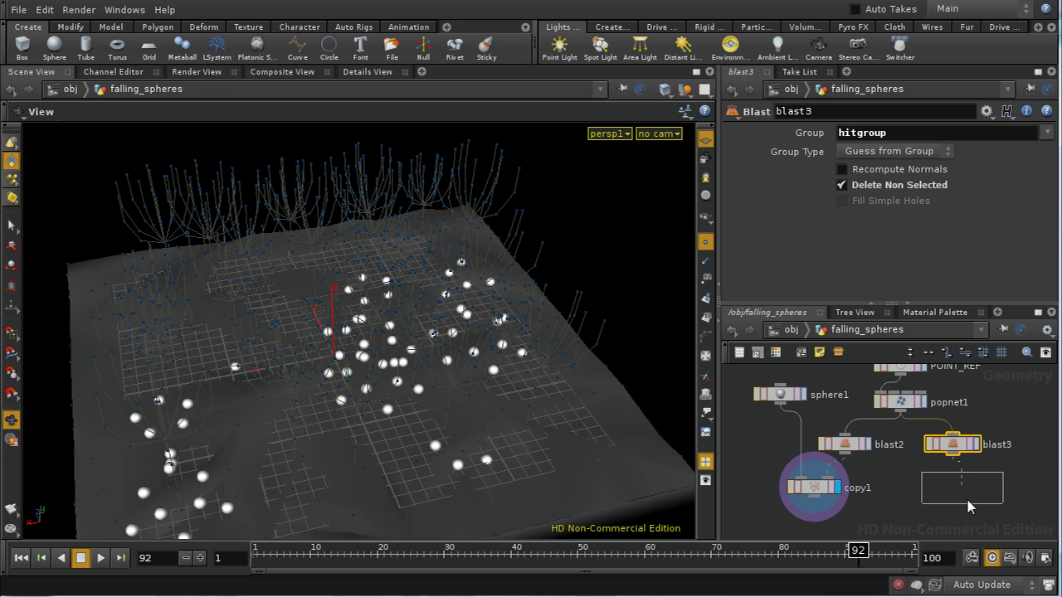
left_click(972, 495)
left_click(972, 495)
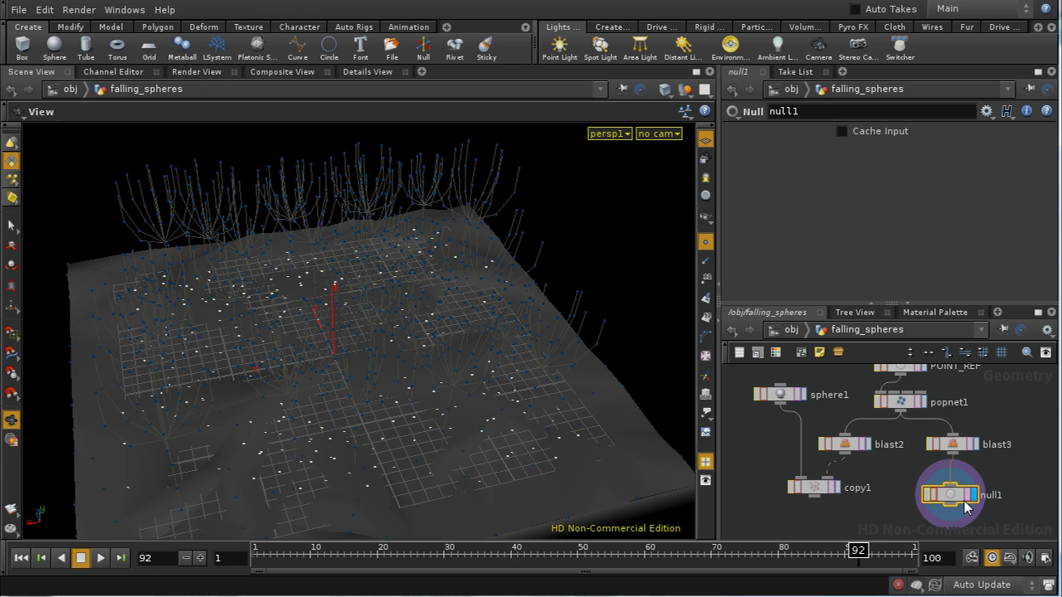
left_click_drag(959, 501, 956, 496)
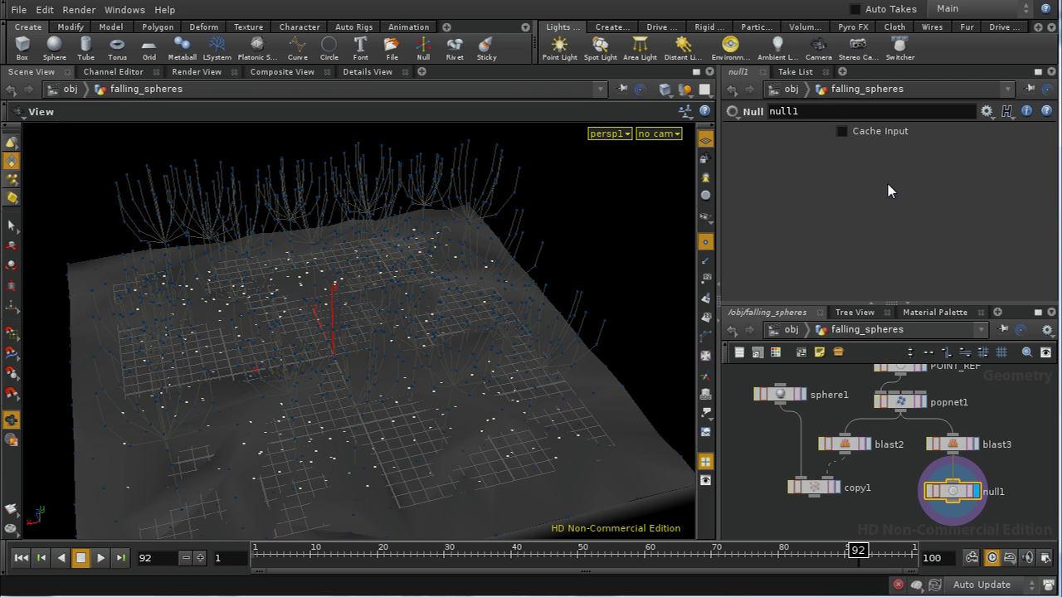
Step: Rename the new Null node OUT_HIT_PARTICLES
double_click(809, 110)
type("OUT_HIT_PARTICLES")
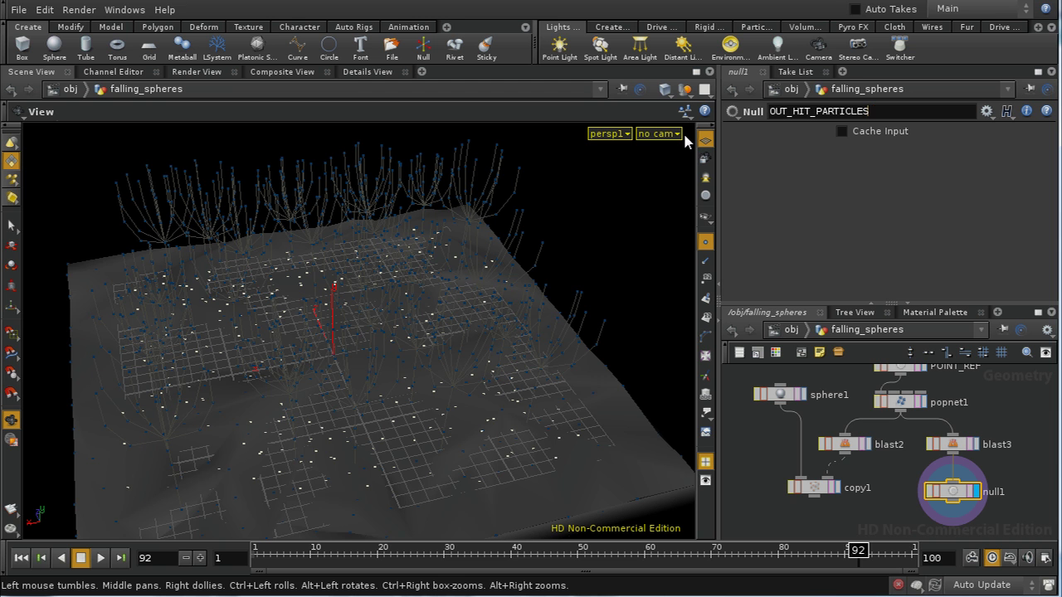
key("Return")
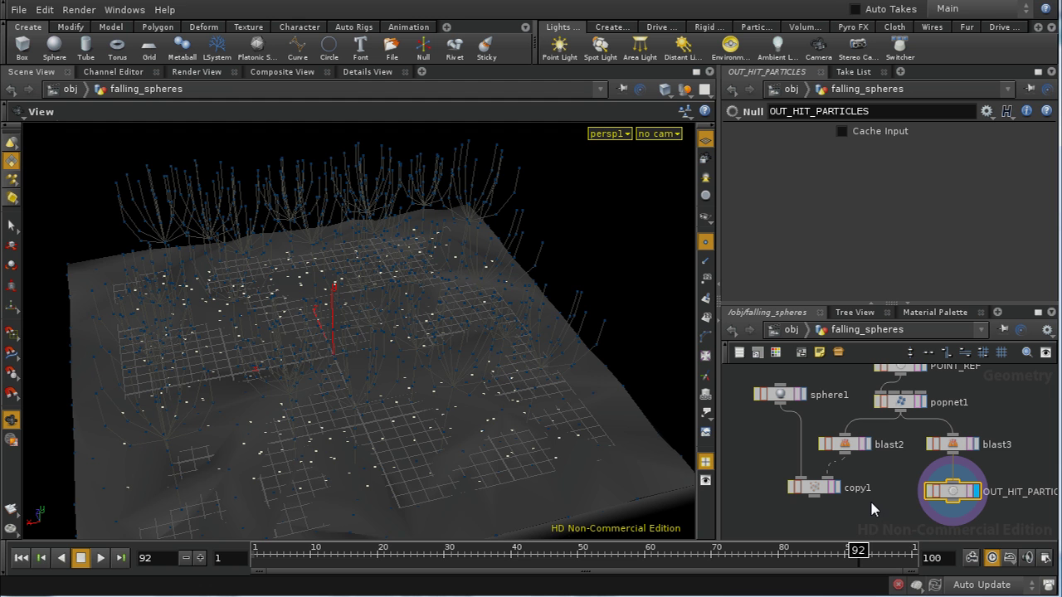
Step: Switch to the out network and delete all the existing output nodes
left_click(958, 493)
left_click(797, 330)
left_click(826, 332)
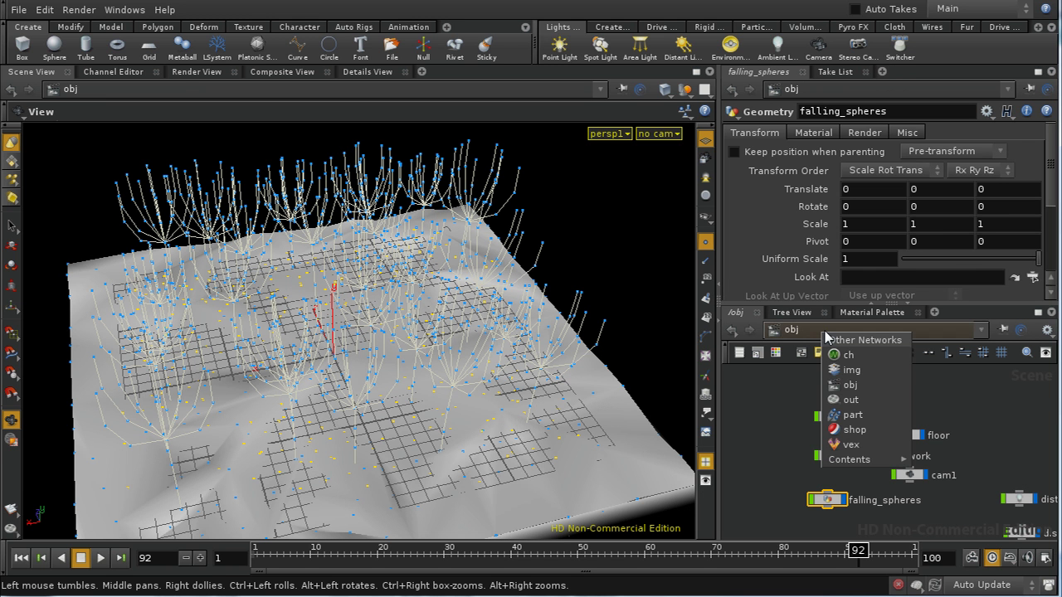
left_click(848, 400)
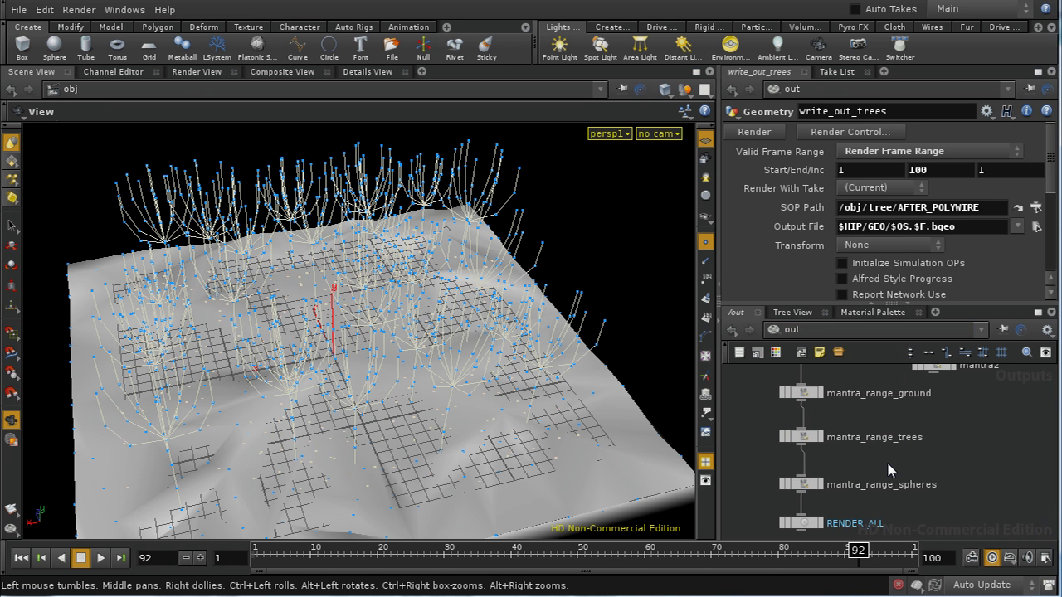
scroll(887, 460, "down", 5)
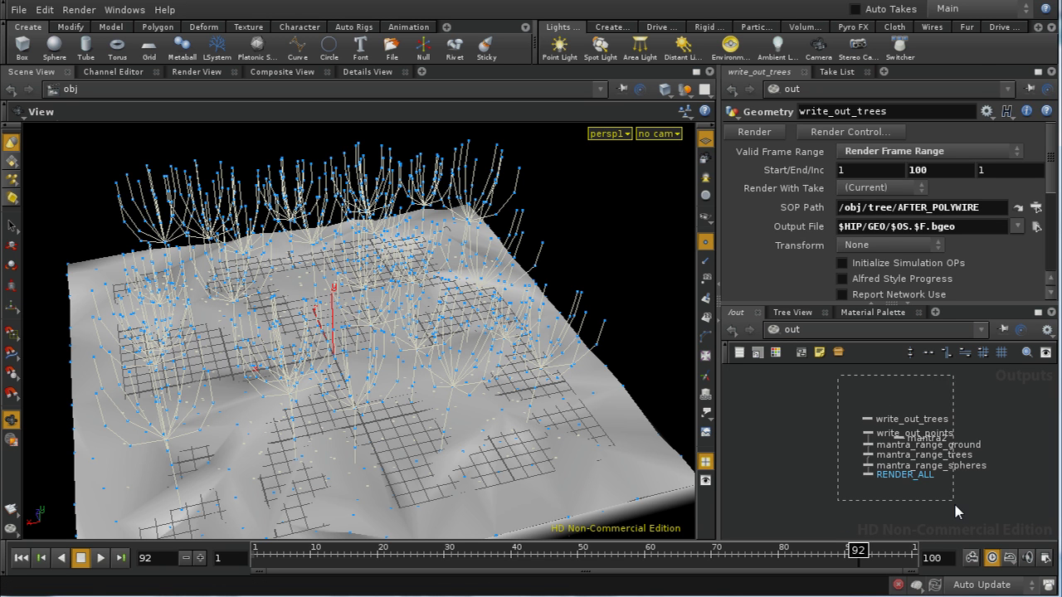
left_click_drag(953, 501, 954, 506)
key("Delete")
Step: Add a Geometry output node to the emptied out network
key("Tab")
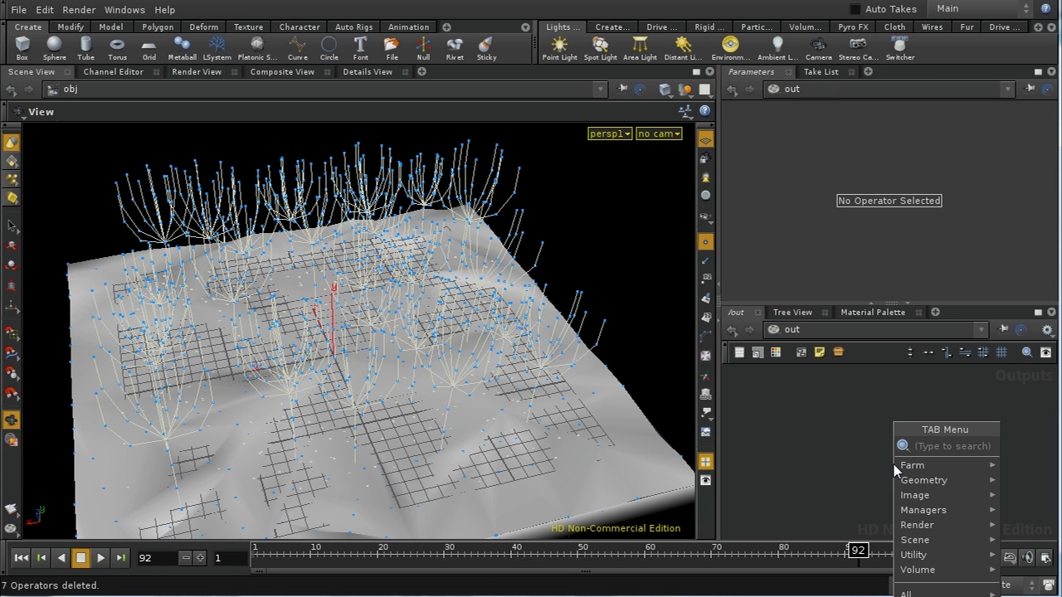
mouse_move(904, 478)
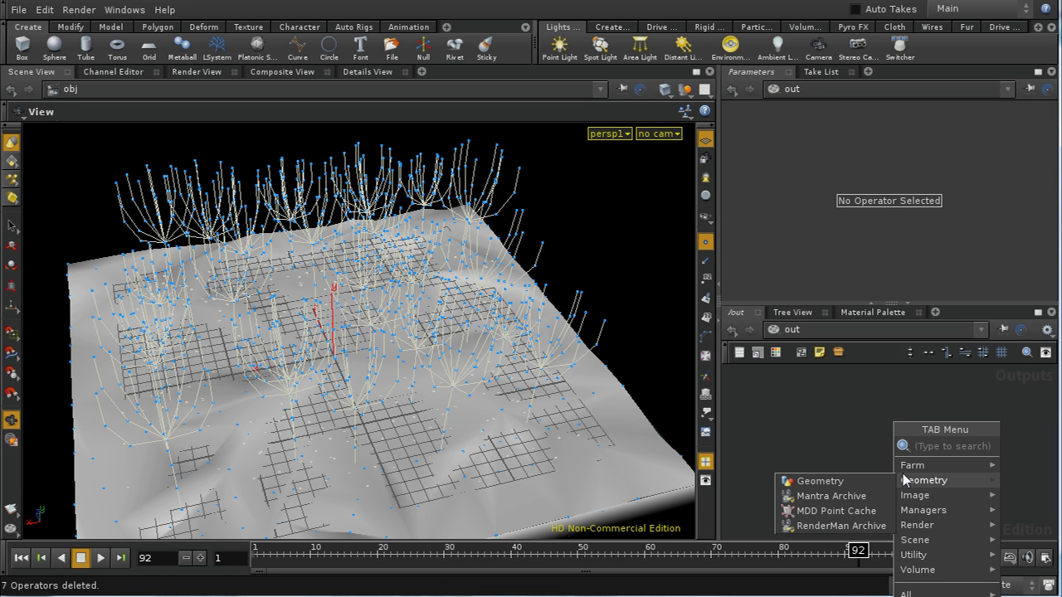
left_click(817, 481)
left_click(880, 419)
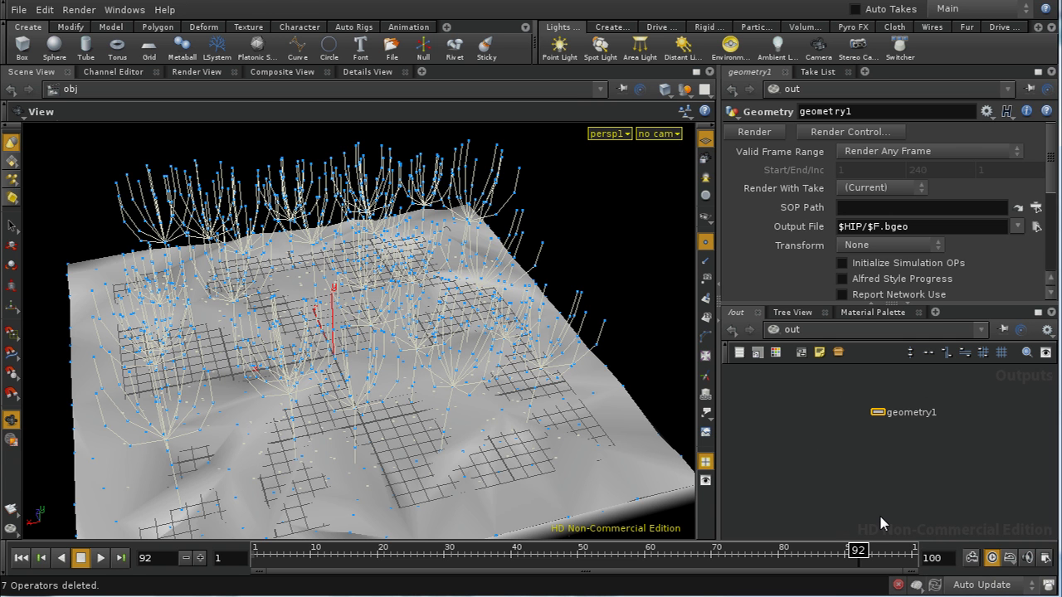
Step: Set the Geometry output's SOP Path to the OUT_HIT_PARTICLES node inside falling_spheres
left_click(1035, 208)
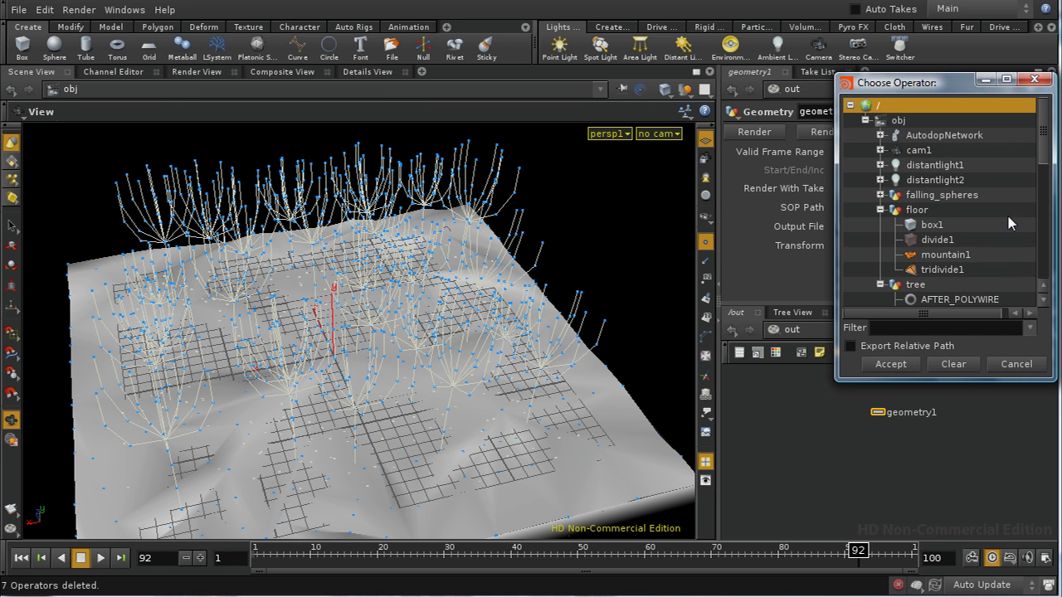
left_click_drag(1045, 154, 1044, 215)
left_click(881, 166)
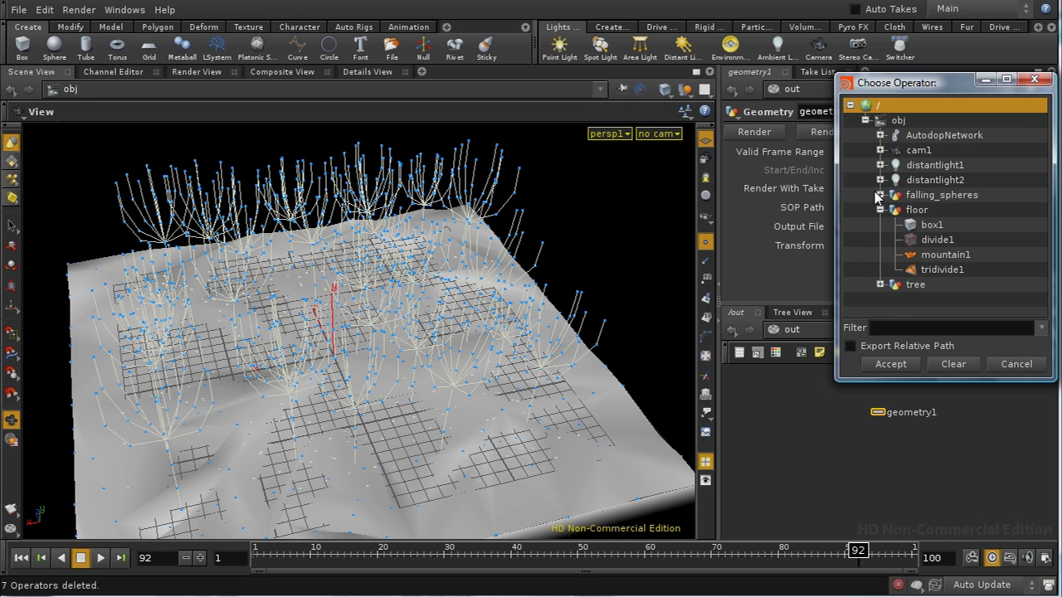
left_click(879, 195)
left_click(1017, 212)
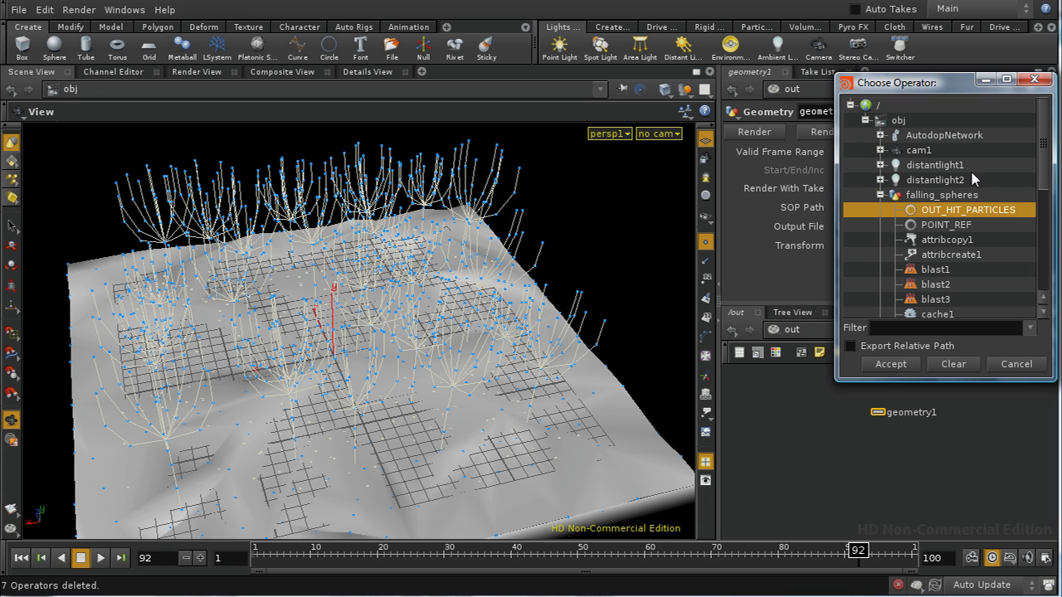
left_click(890, 365)
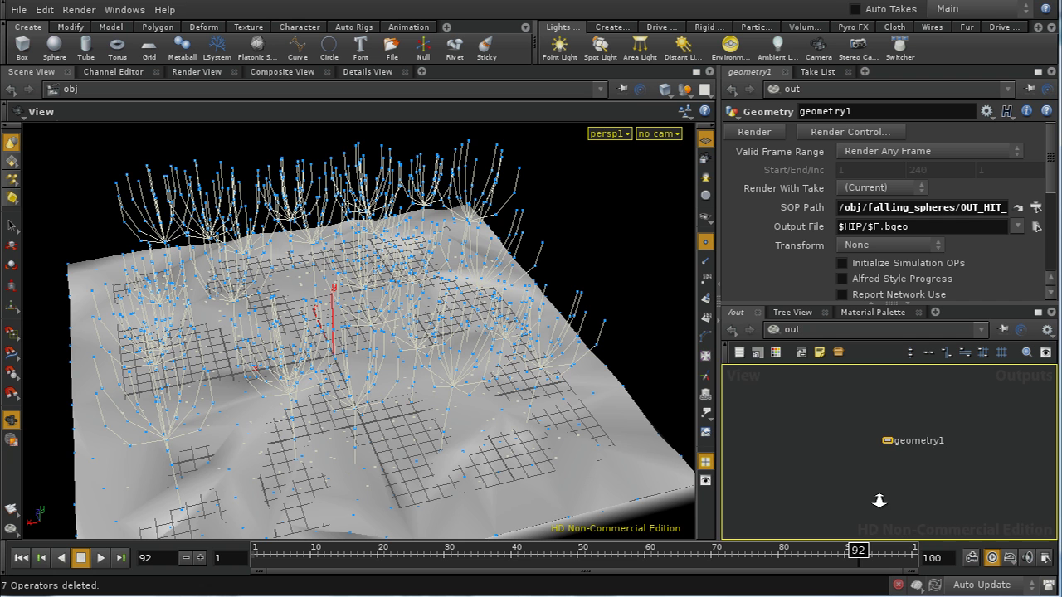
Step: Set the Geometry output's Output File to $HIP/geo/points.$F.pc, based on the point files in the geo folder
middle_click_drag(879, 500, 931, 476)
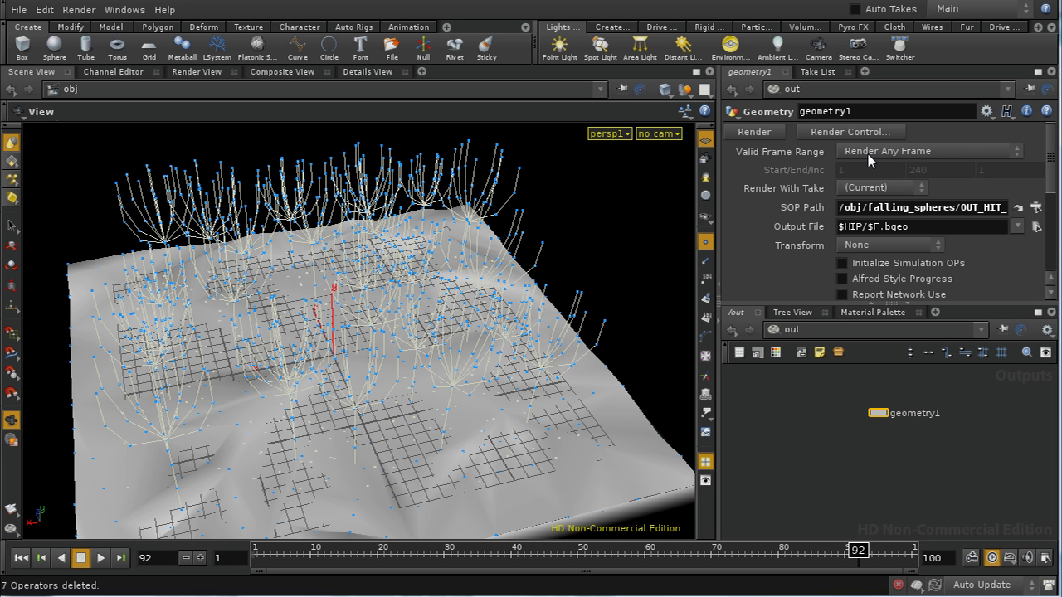
left_click(912, 230)
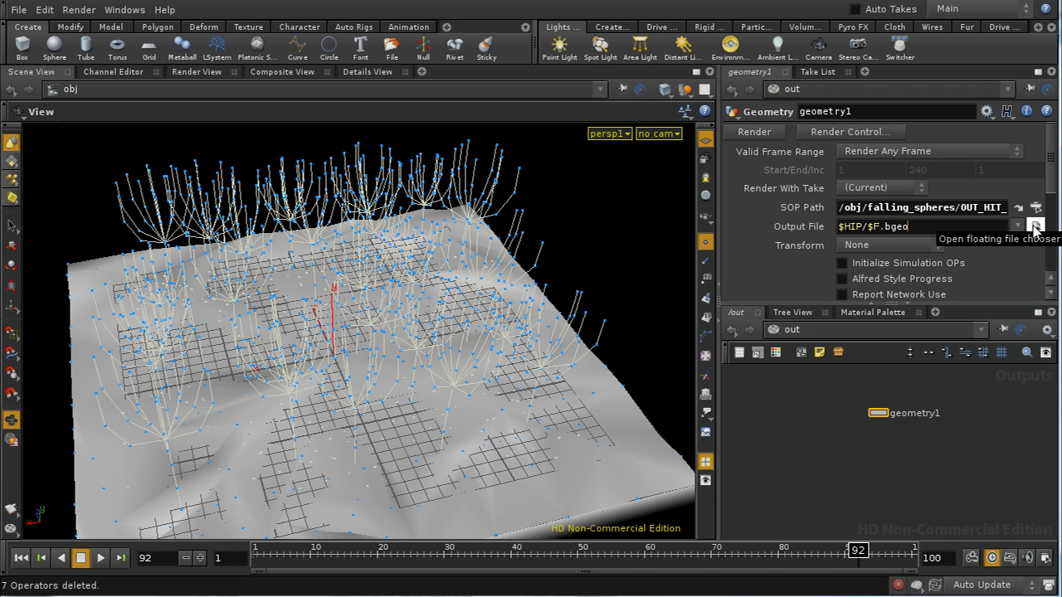
left_click(1036, 230)
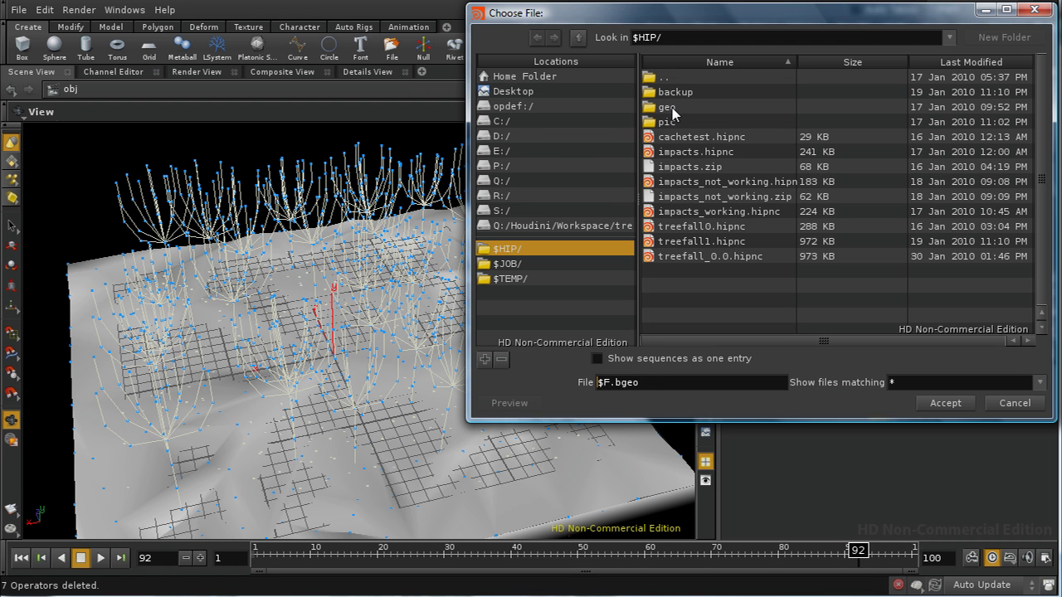
left_click(666, 107)
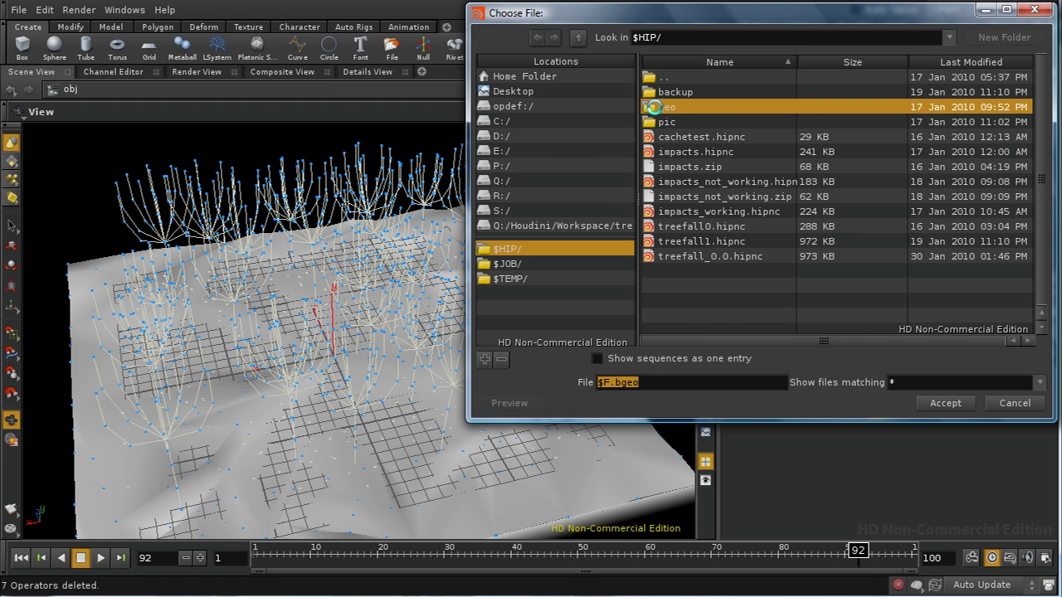
key("Return")
left_click(701, 109)
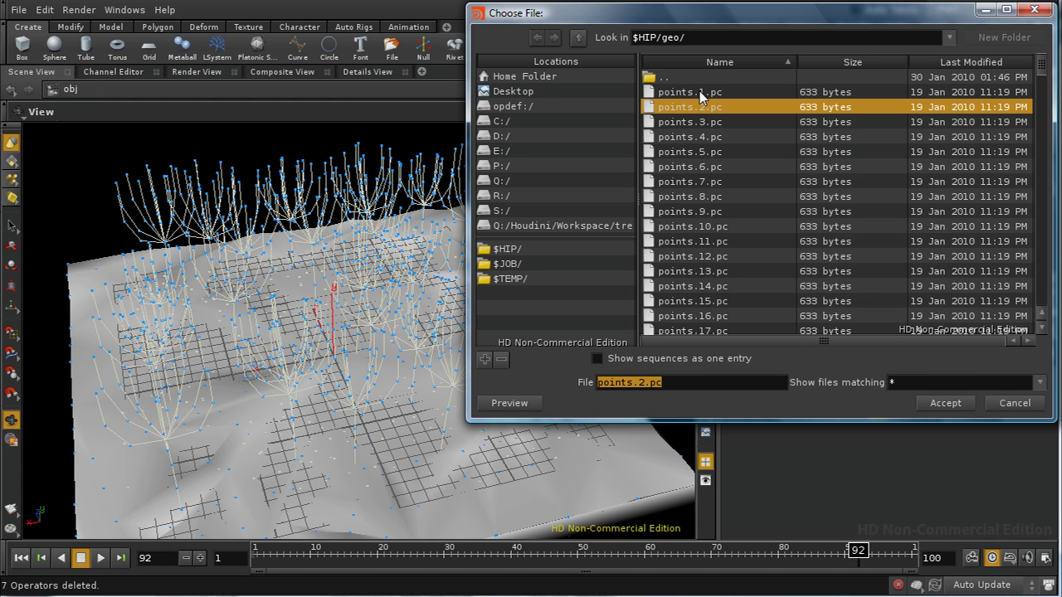
left_click(647, 383)
left_click(646, 383)
key("Return")
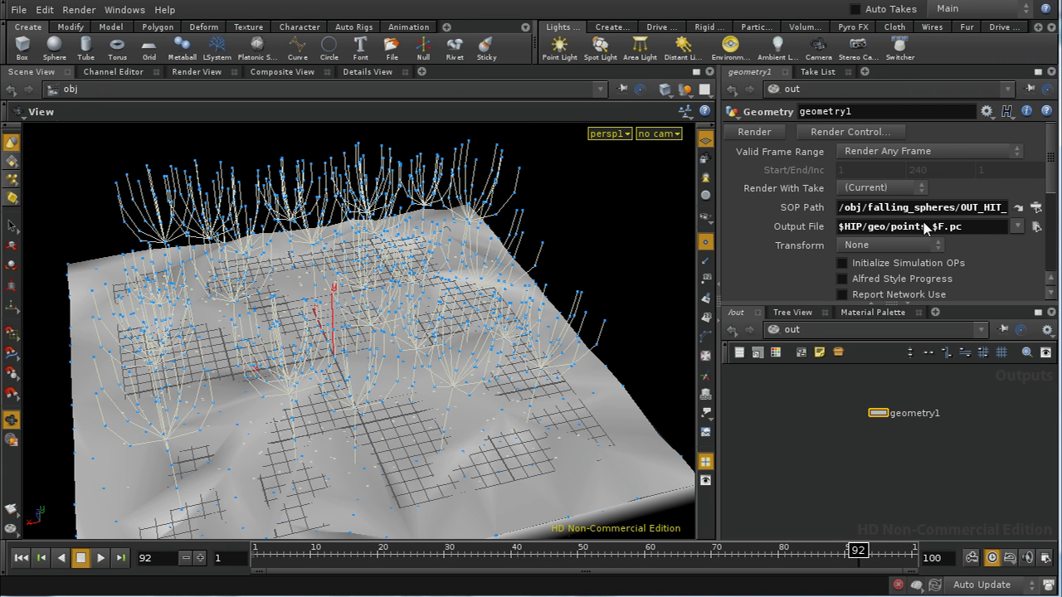
mouse_move(874, 472)
middle_mouse_down()
mouse_move(878, 448)
mouse_move(888, 479)
middle_mouse_up()
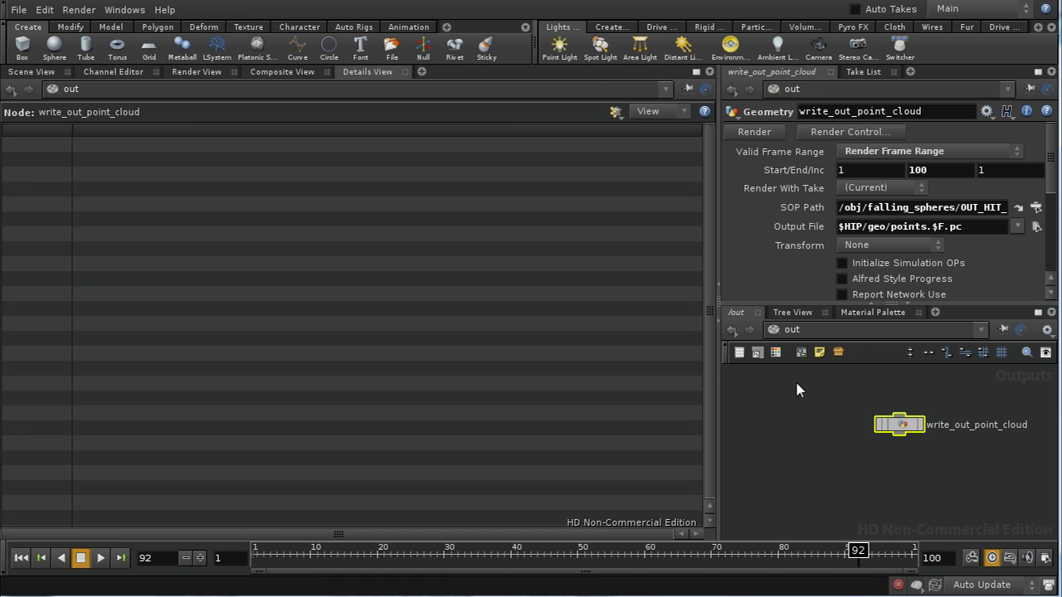
Step: Return to the obj network and add a Geometry object below falling_spheres
left_click(777, 329)
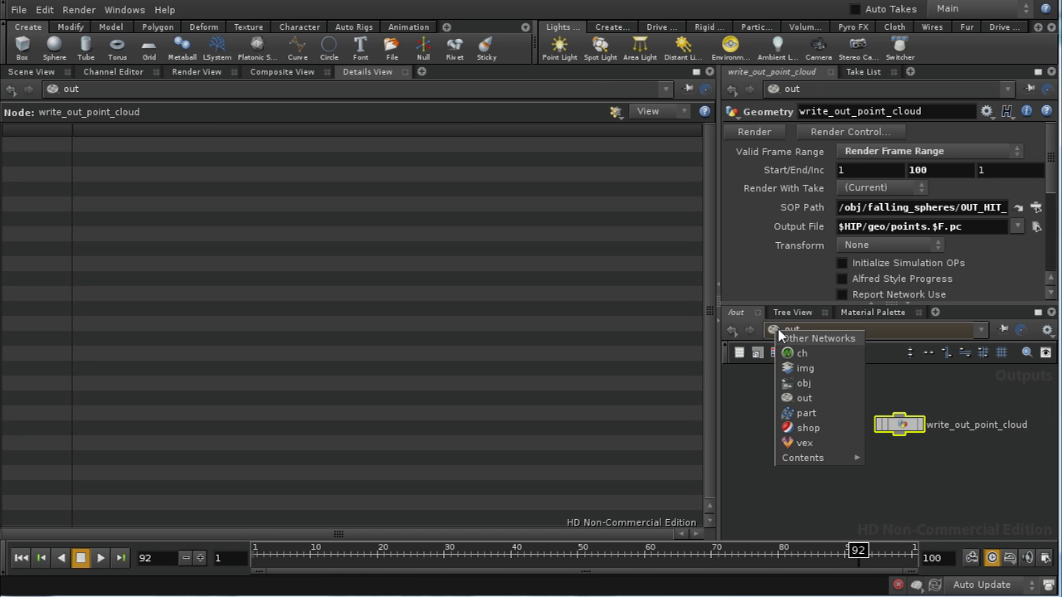
left_click(788, 382)
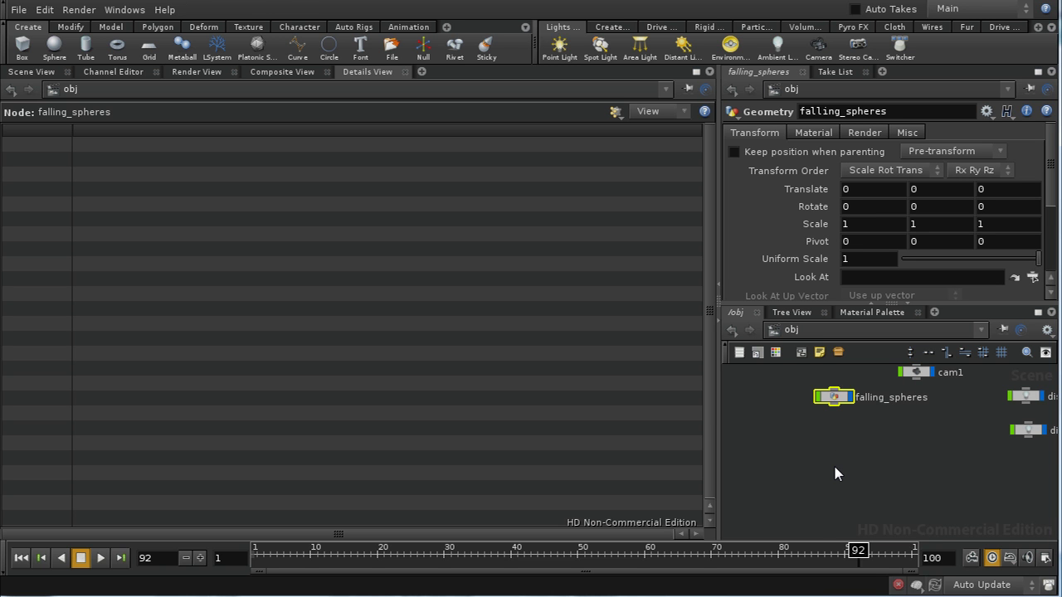
key("Tab")
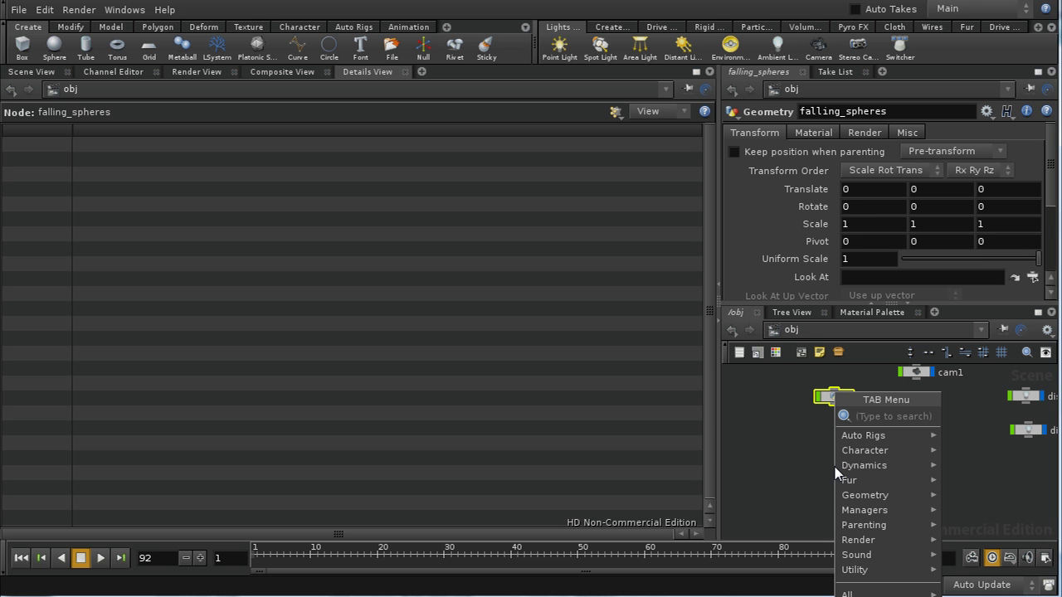
type("Geometry")
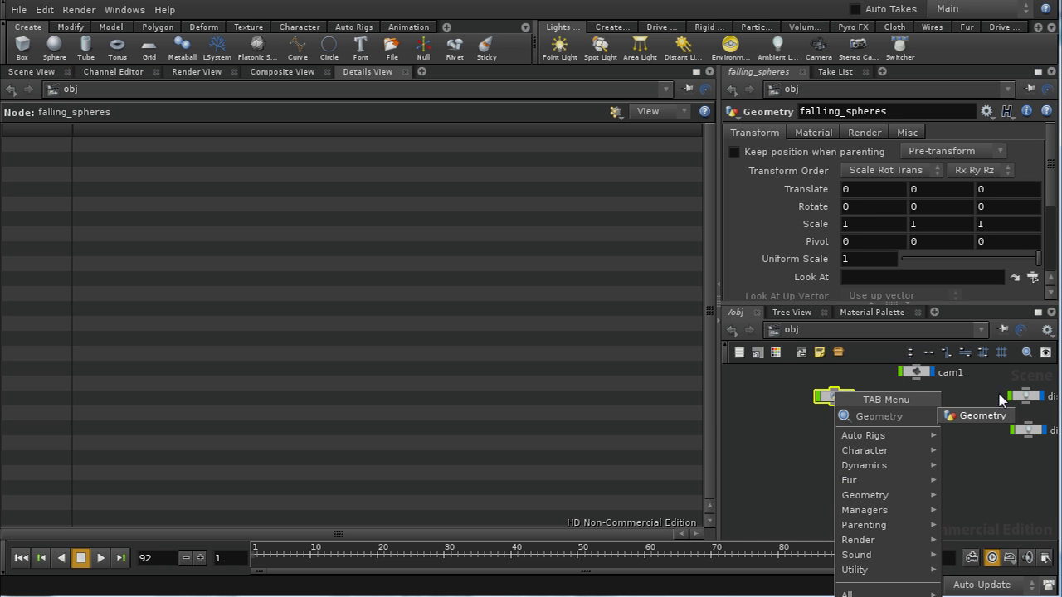
left_click(990, 417)
left_click(834, 470)
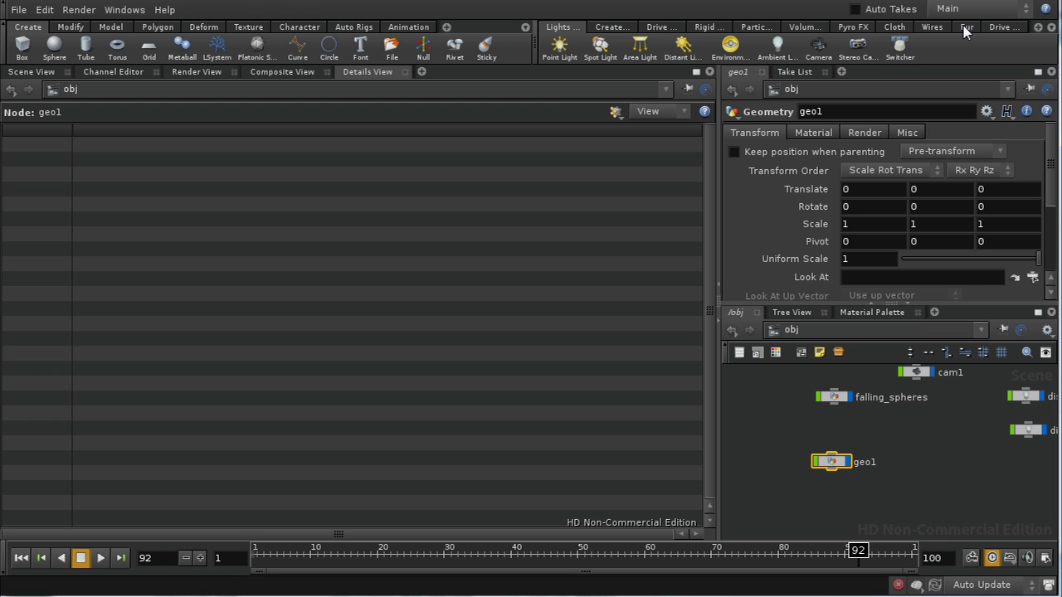
Step: Rename the new Geometry object visualize_point_cloud and enter its network
double_click(811, 112)
type("visualize_point_cloud")
key("Return")
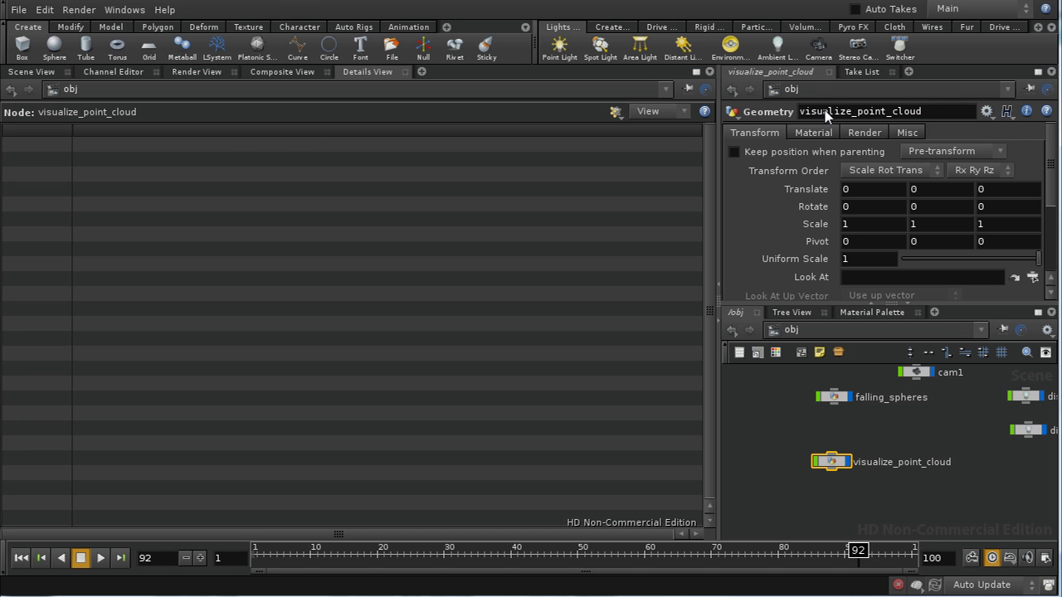
double_click(828, 470)
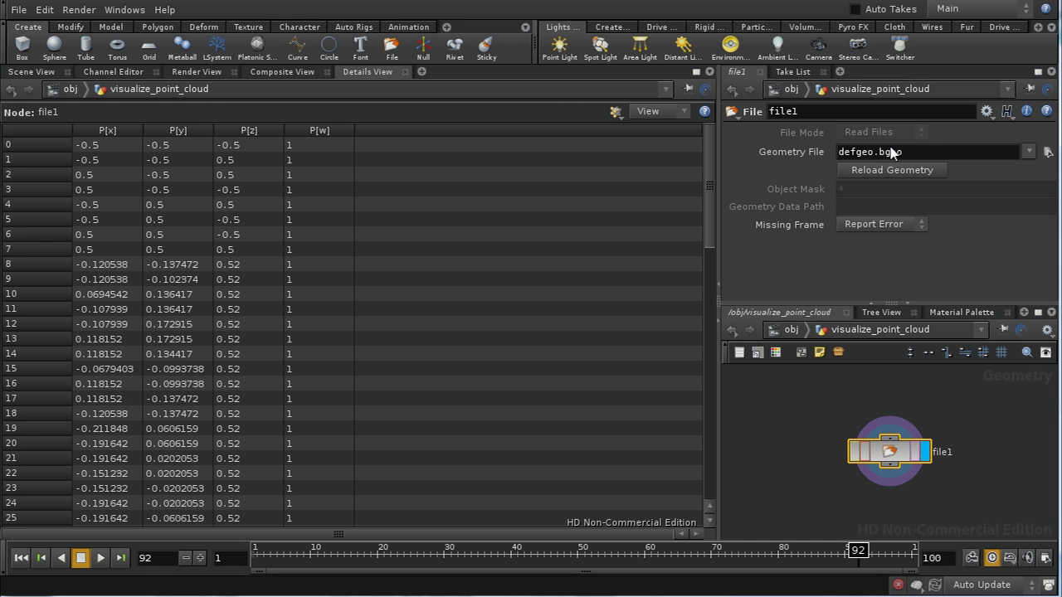
Step: Set the file1 node's Geometry File to the $HIP/geo/points.$F.pc sequence and examine the loaded point attributes
left_click(1048, 153)
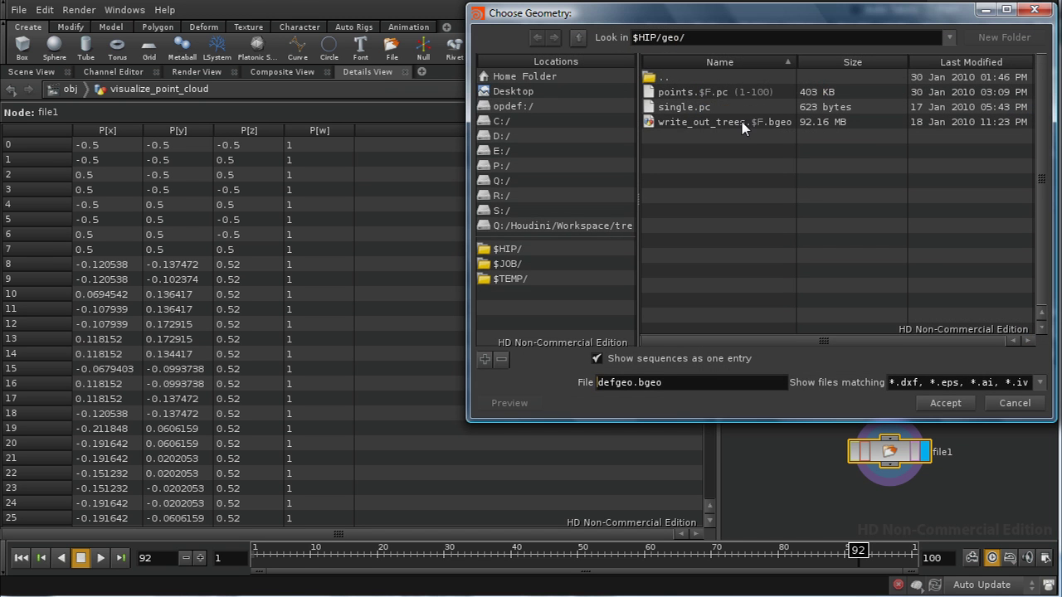
left_click(736, 98)
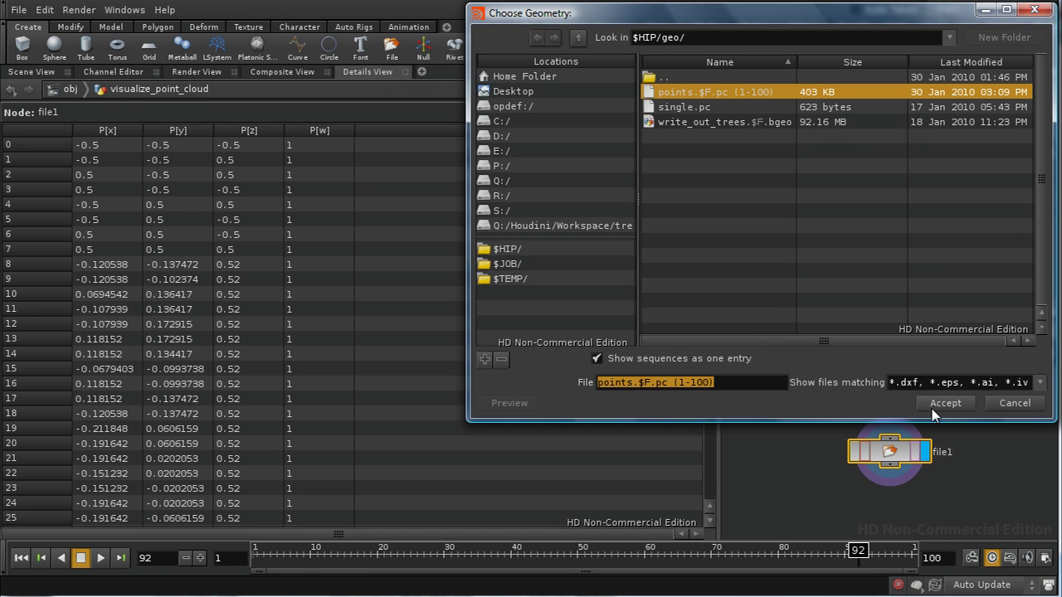
left_click(931, 406)
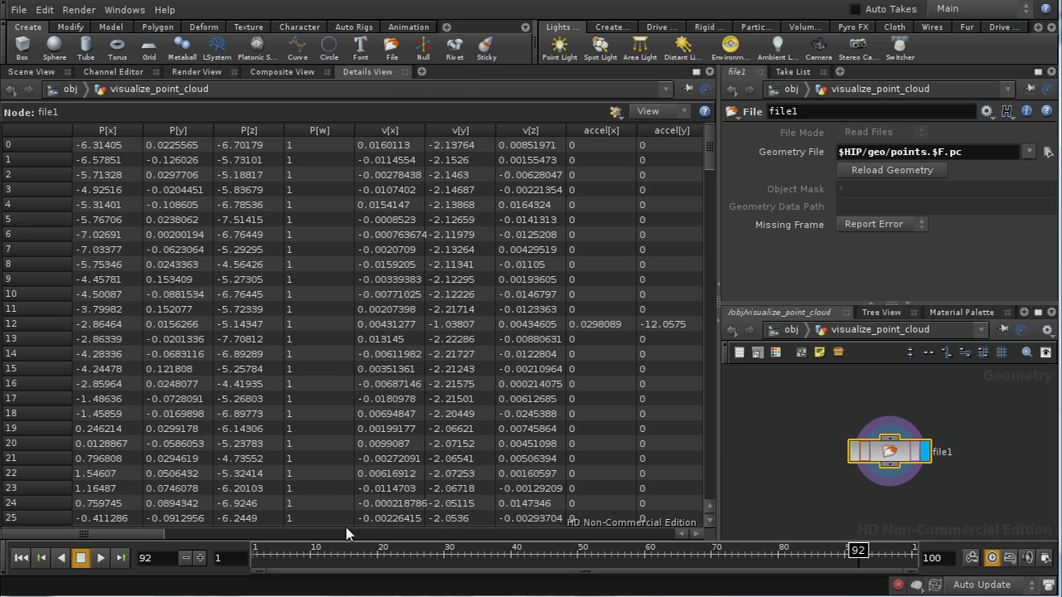
left_click_drag(143, 535, 87, 538)
left_click_drag(144, 534, 77, 544)
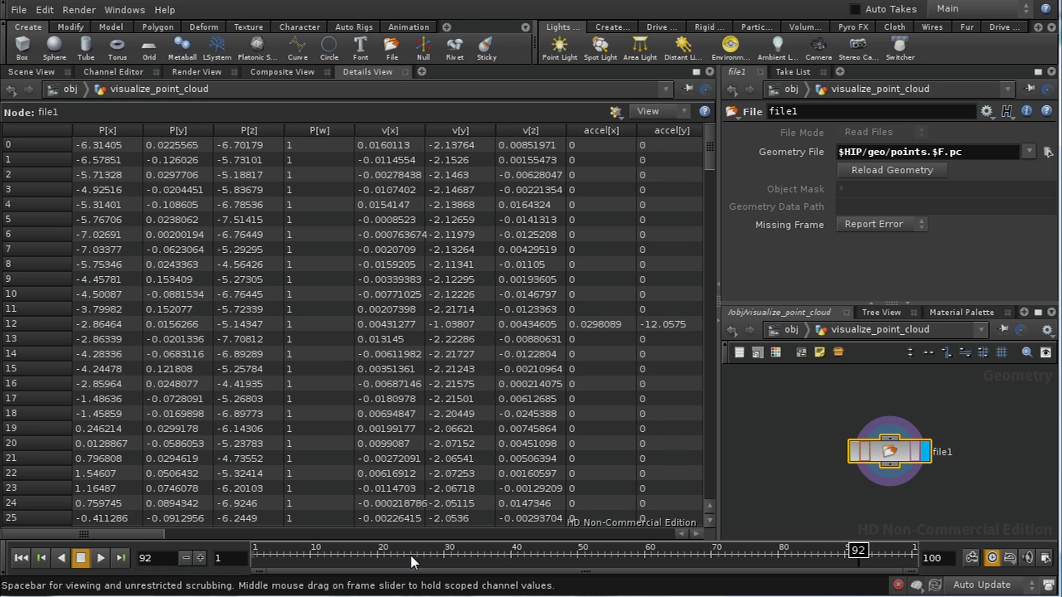
left_click_drag(140, 538, 108, 536)
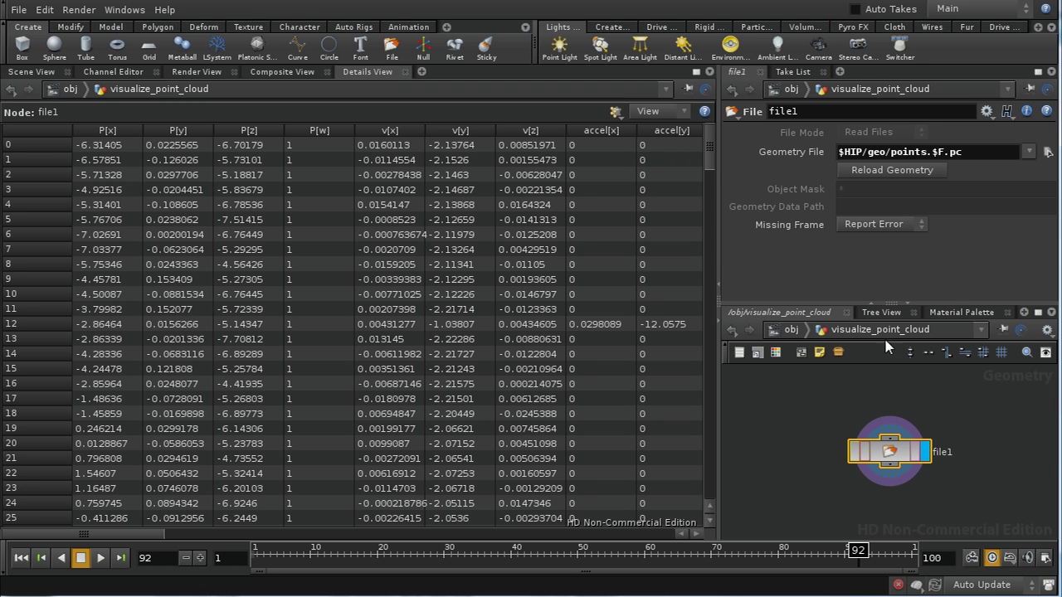
Step: Go to the out network and set the write_out_point_cloud node's Transform to Into World Space
left_click(793, 329)
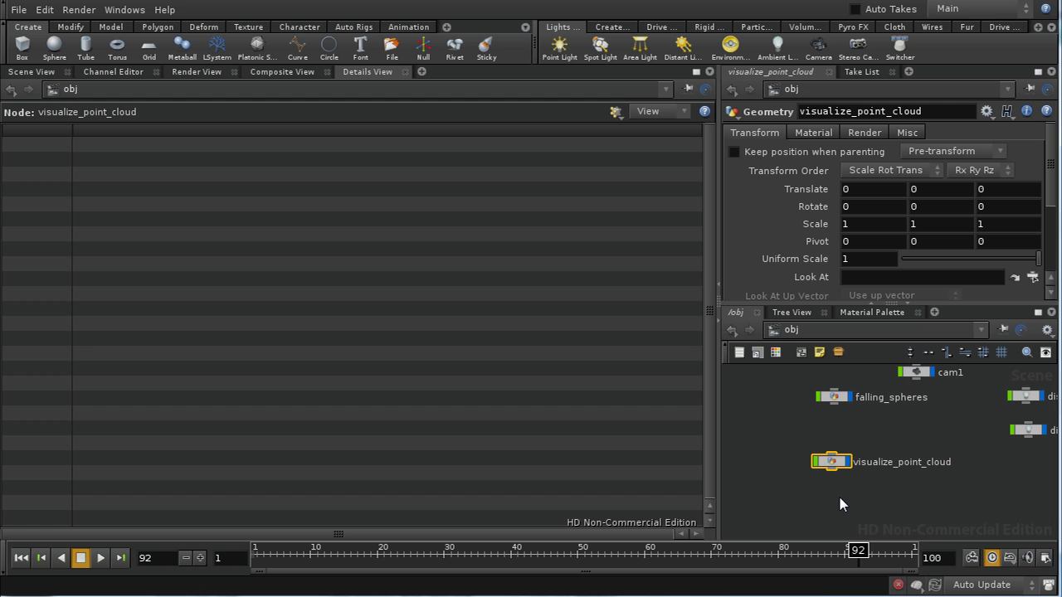
key("f")
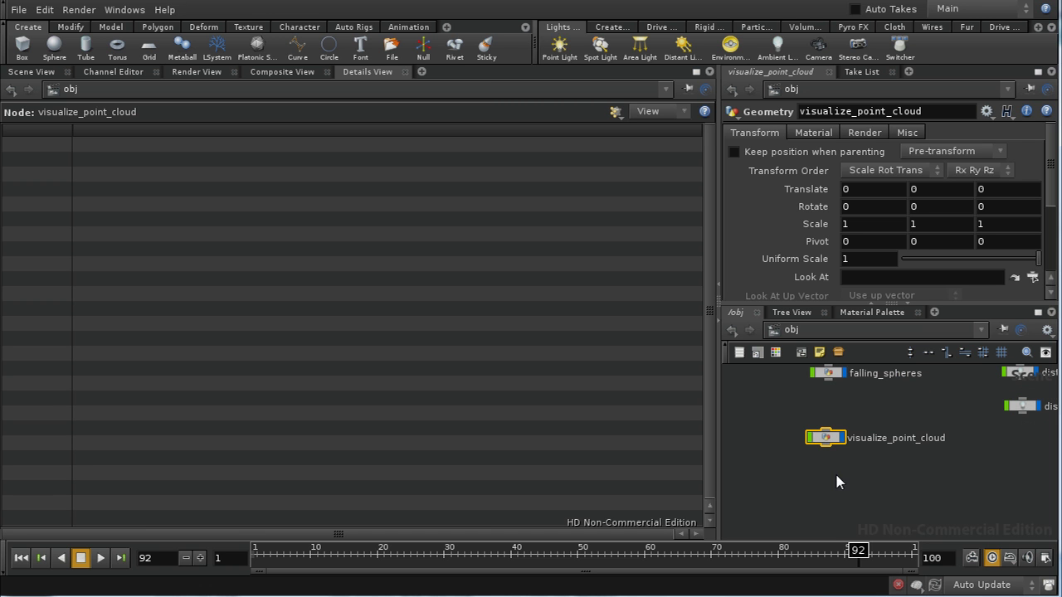
middle_click_drag(838, 482, 875, 486)
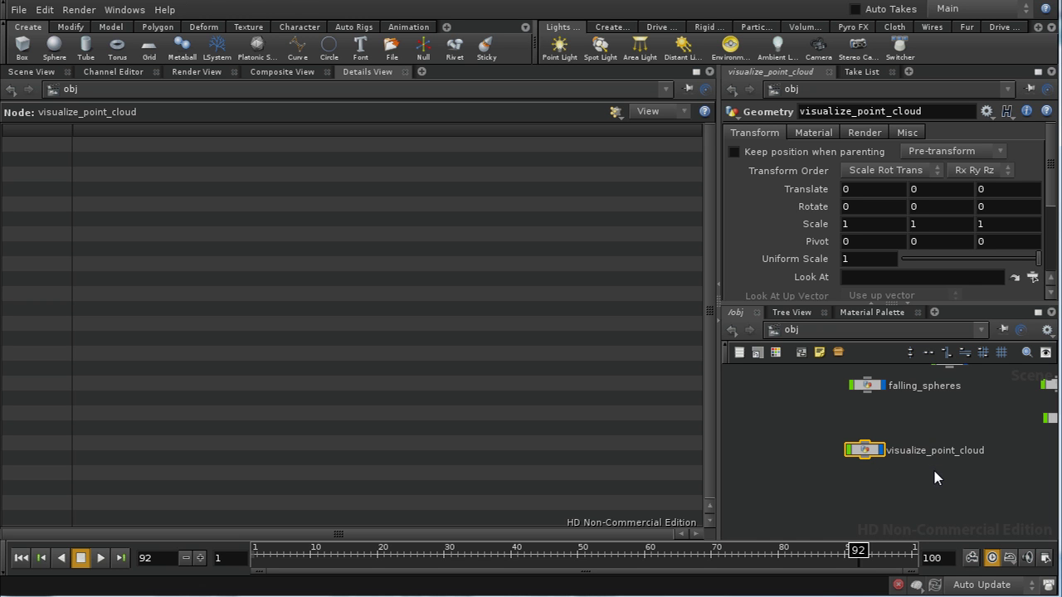
left_click(821, 330)
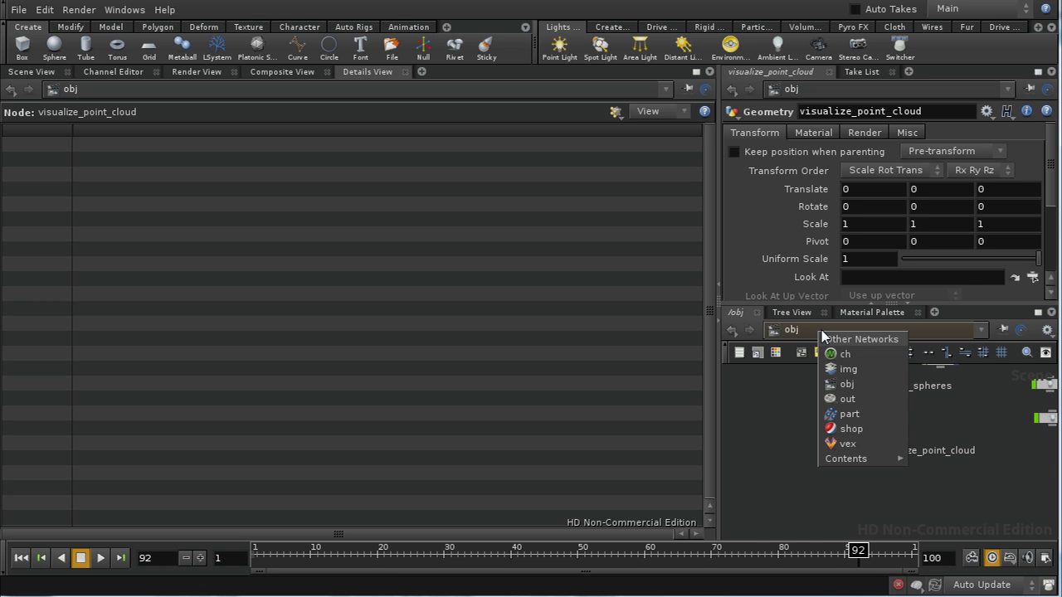
left_click(848, 399)
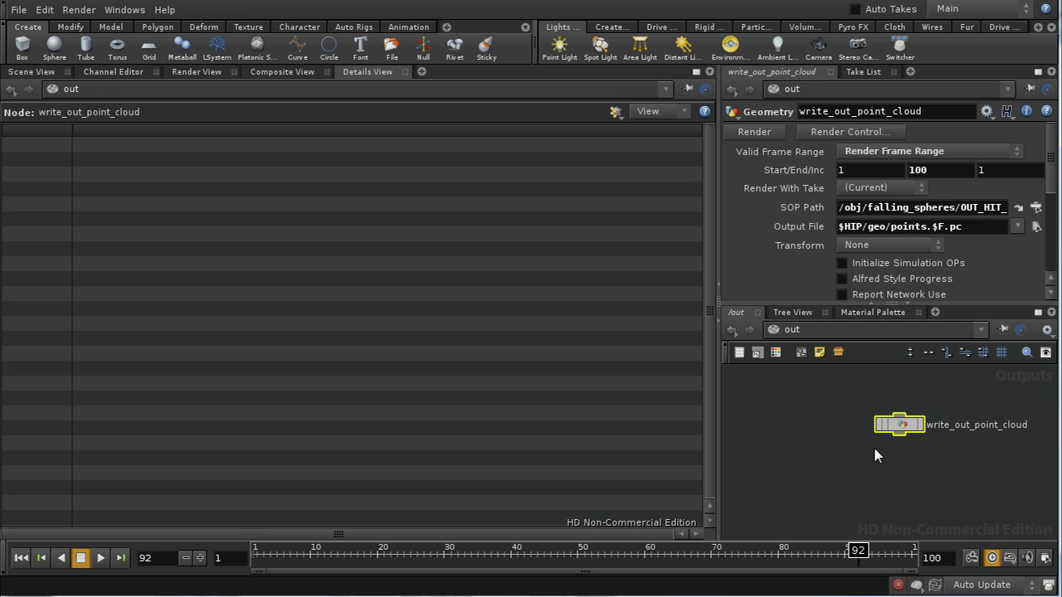
middle_click_drag(947, 488, 940, 500)
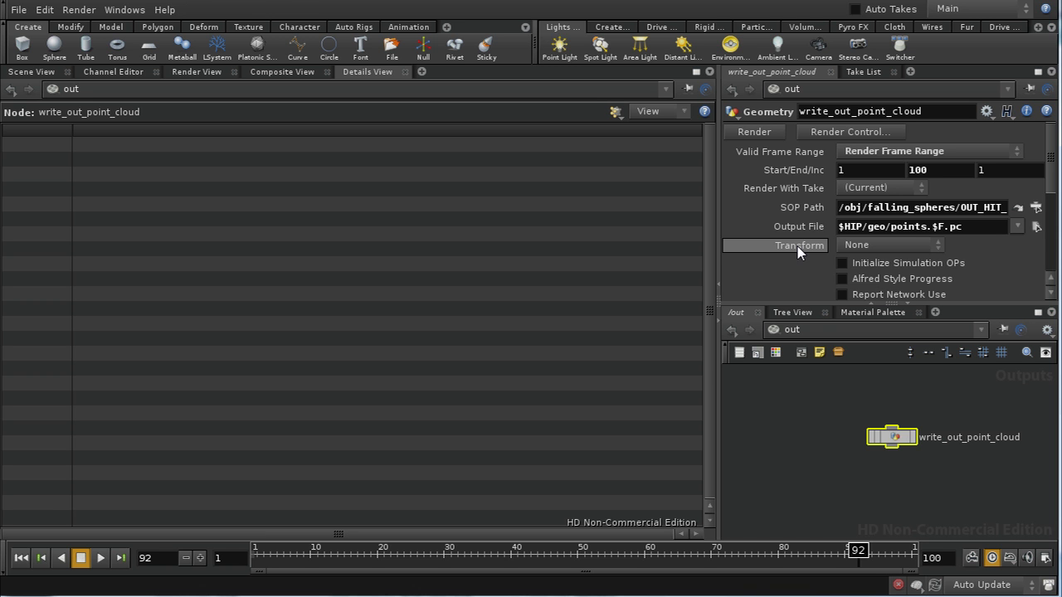
left_click(867, 247)
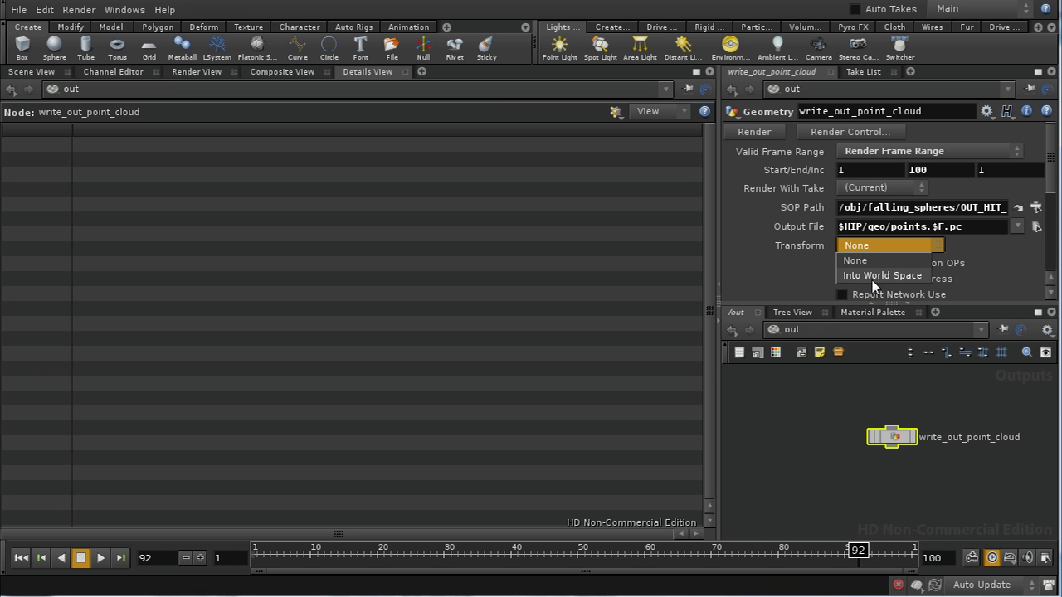
left_click(873, 278)
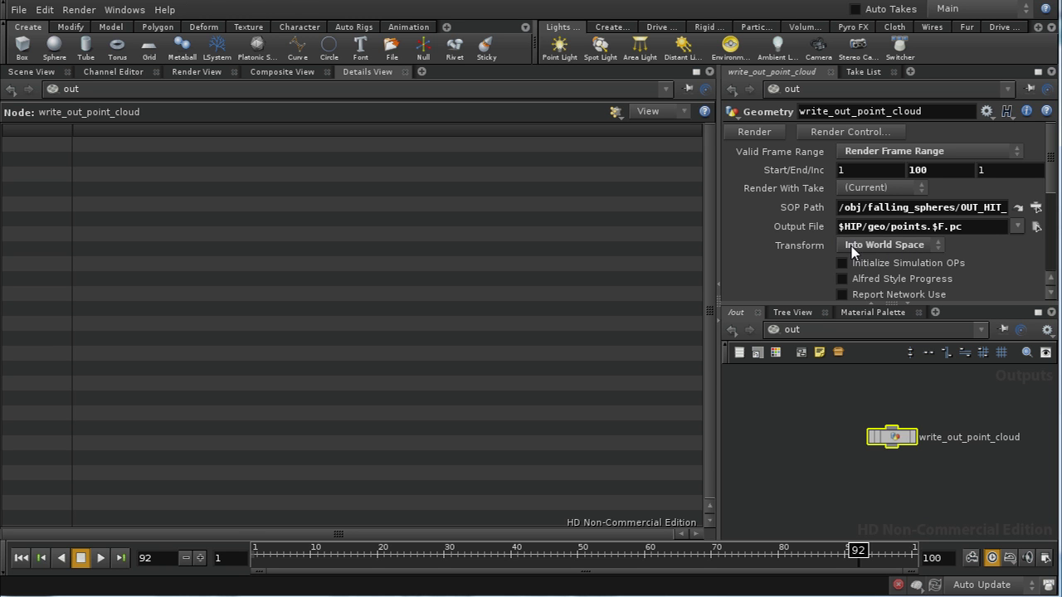
Step: Return to the obj network and check the transform parameters of the falling_spheres object
left_click(821, 330)
left_click(845, 384)
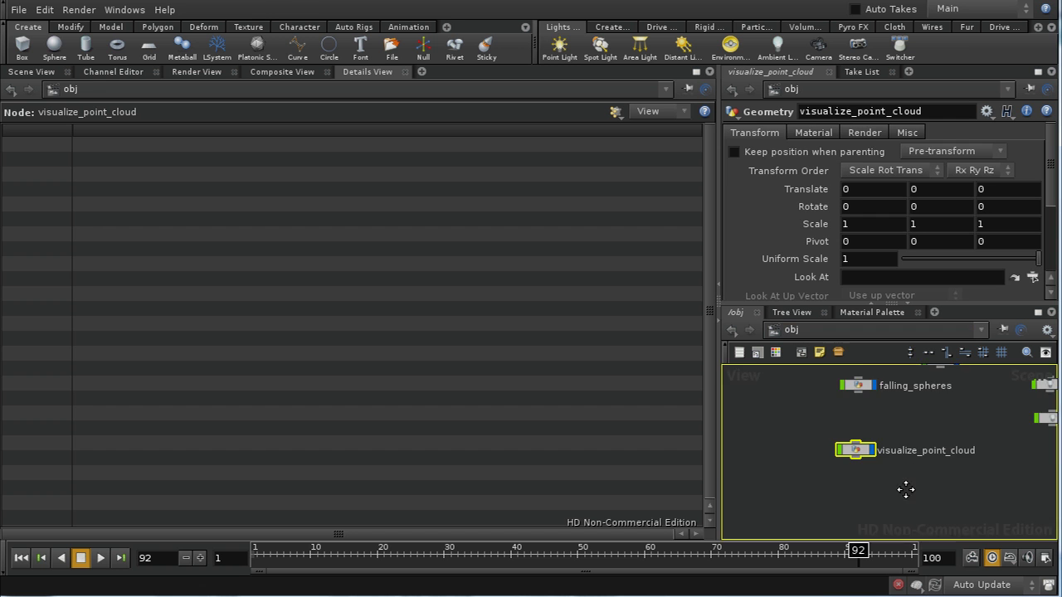
key("h")
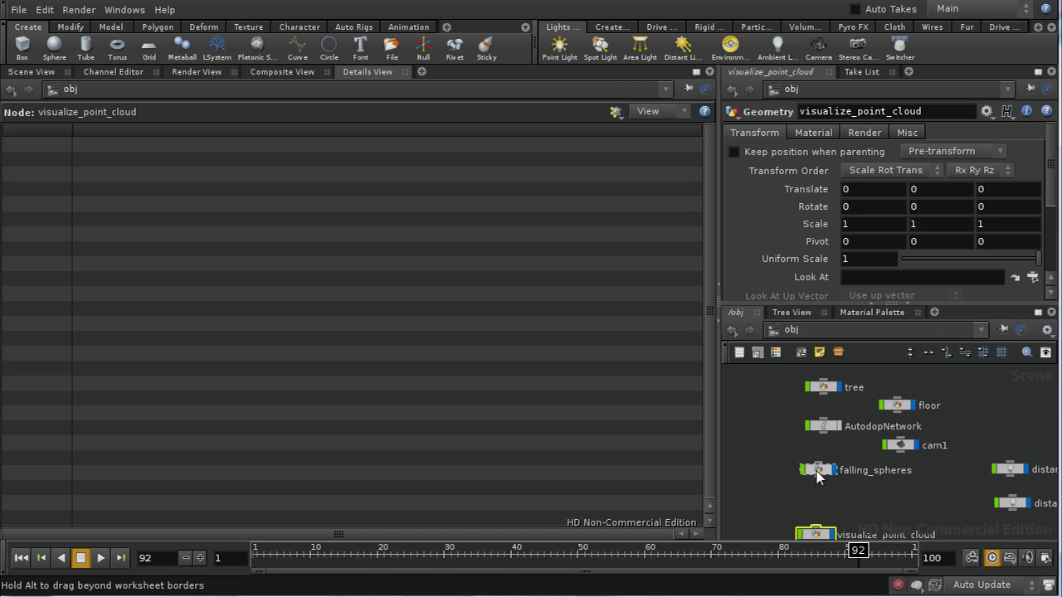
left_click(815, 475)
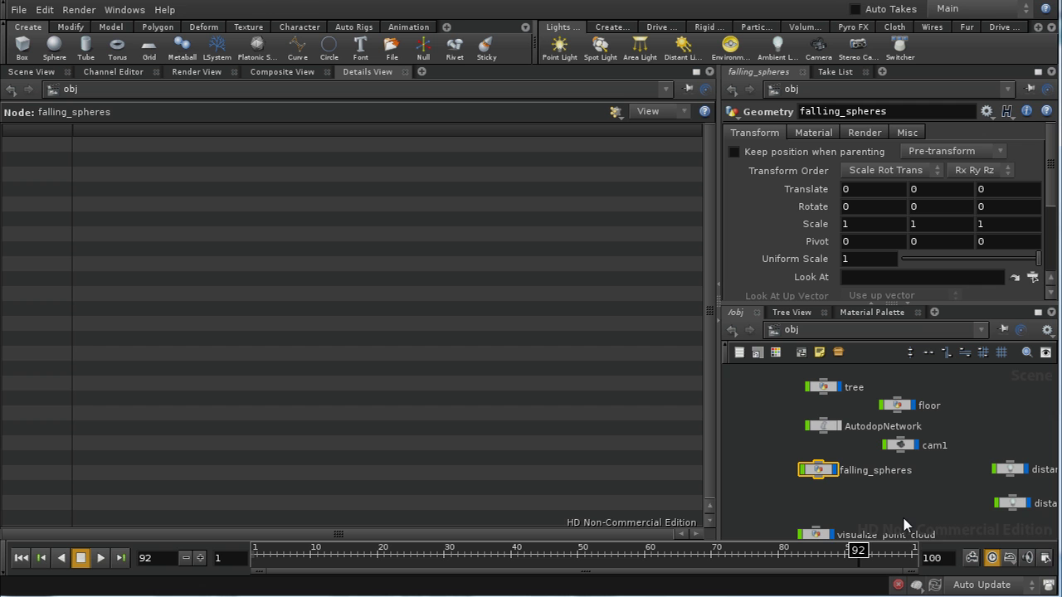
middle_click_drag(901, 503, 885, 484)
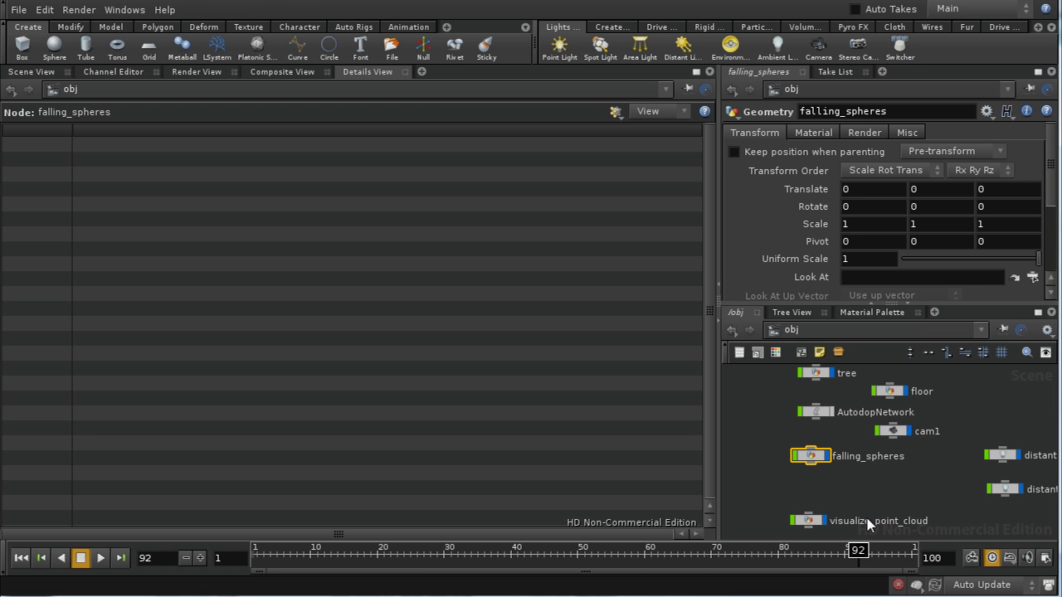
left_click(809, 331)
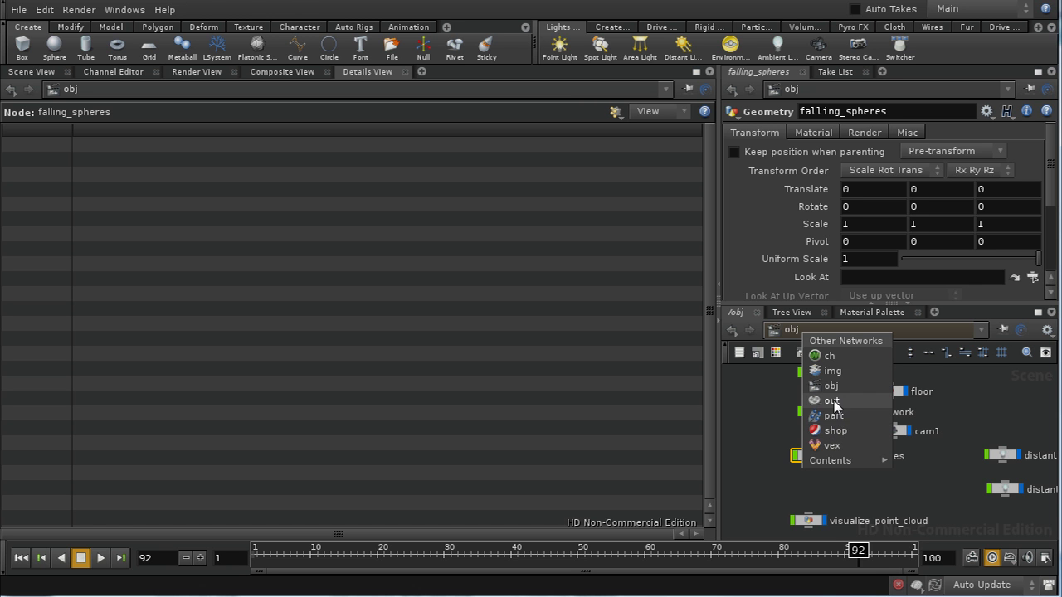
left_click(768, 439)
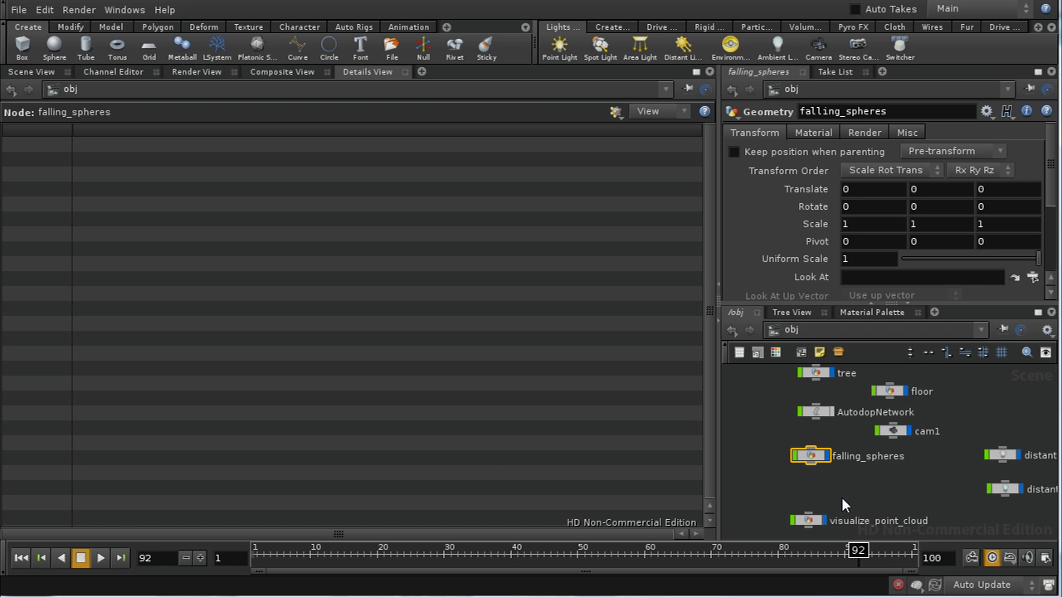
Step: Switch to the shop network and add a Basic Surface material from the General gallery of the material palette
left_click(794, 330)
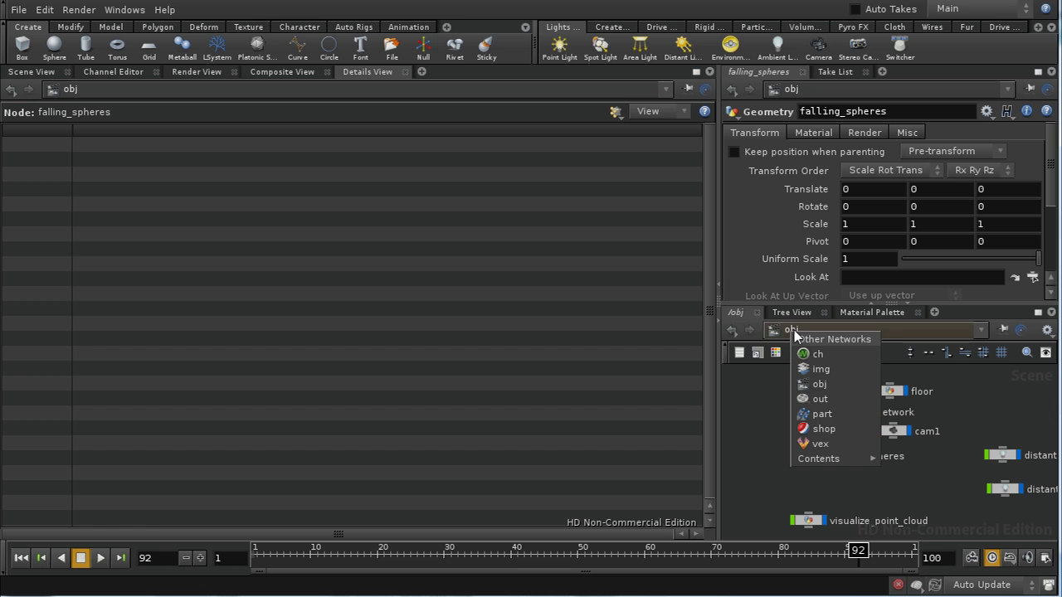
left_click(854, 430)
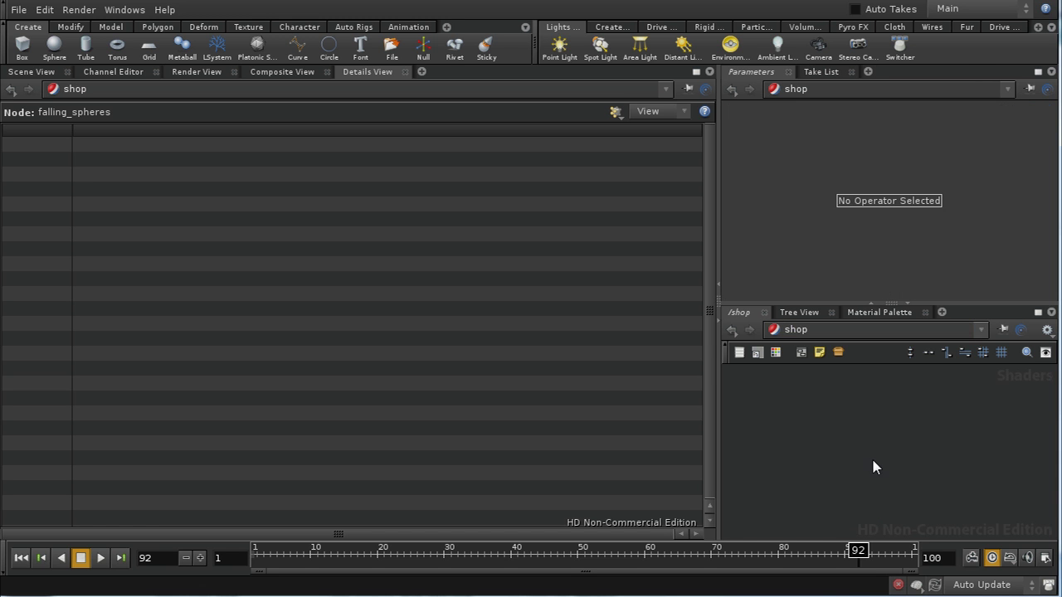
left_click(888, 314)
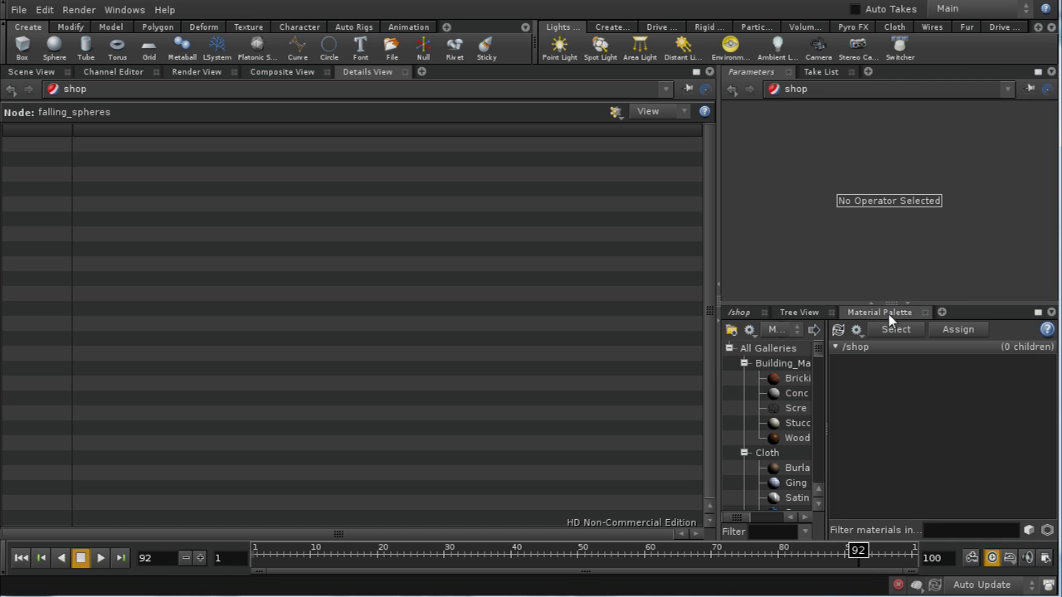
scroll(820, 504, "down", 2)
left_click(820, 504)
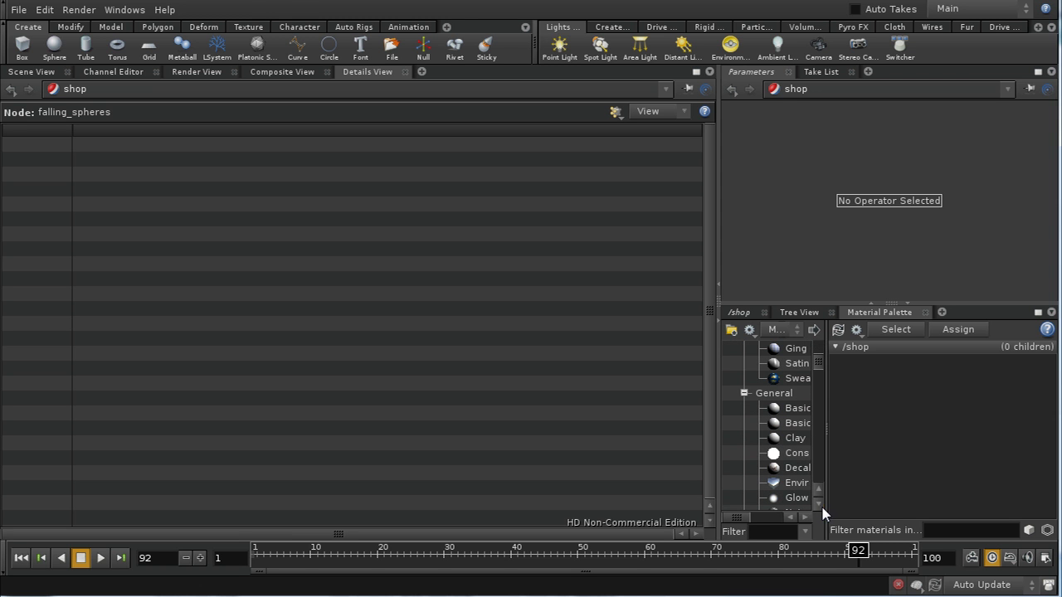
left_click(753, 518)
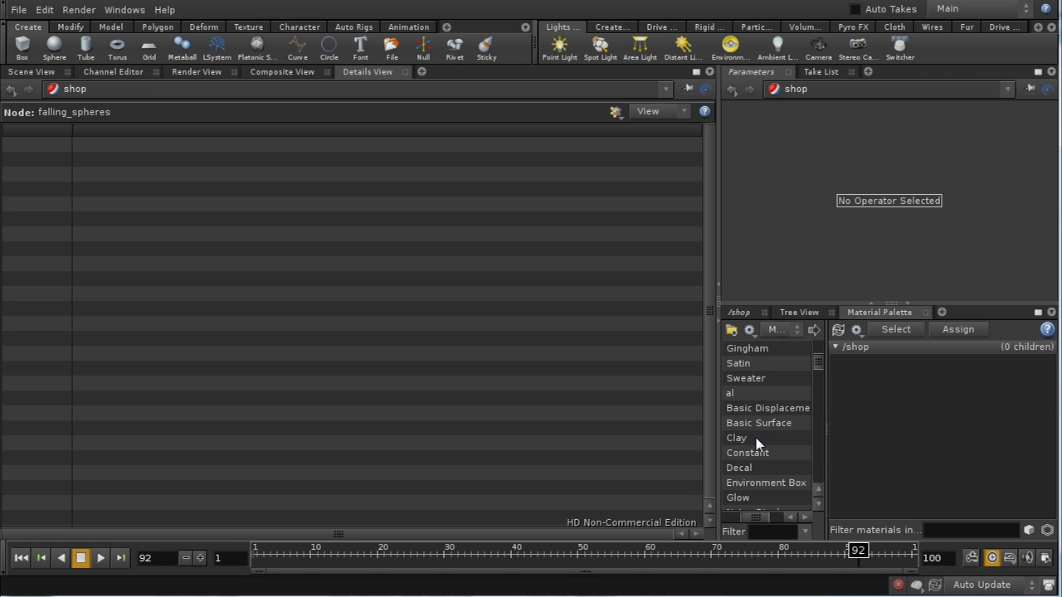
left_click_drag(757, 427, 863, 413)
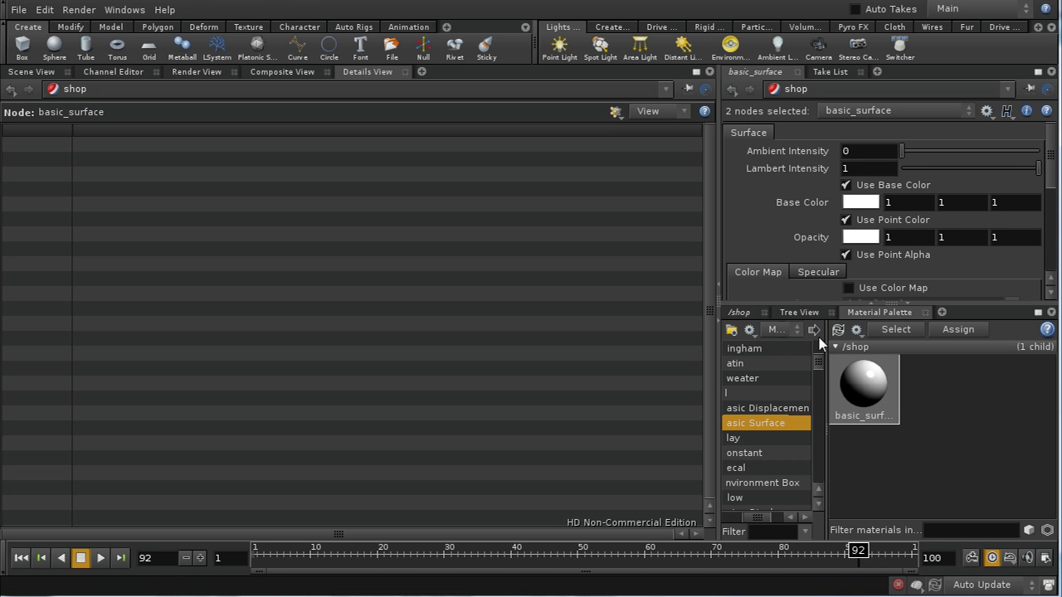
Step: Maximize the shop network view and enter the basic_surface material down to its surface shader's VEX network
left_click(743, 313)
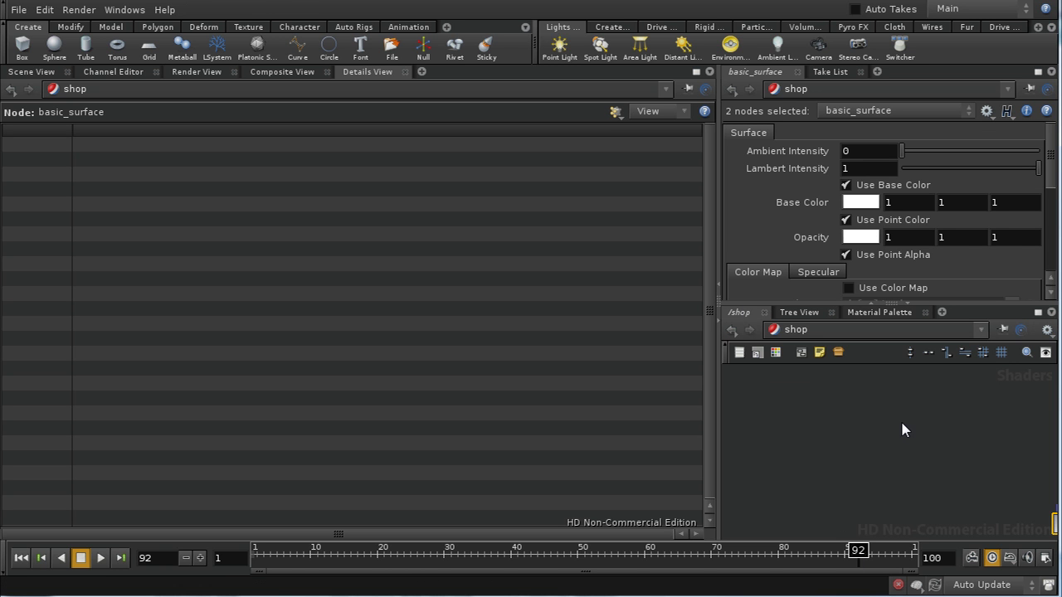
left_click(1038, 312)
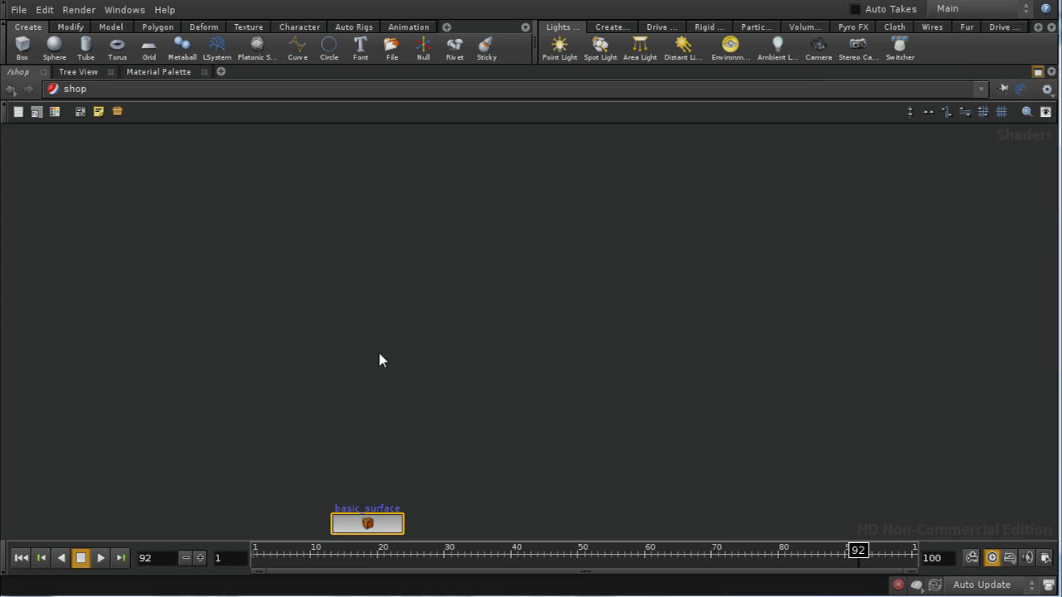
key("h")
double_click(524, 358)
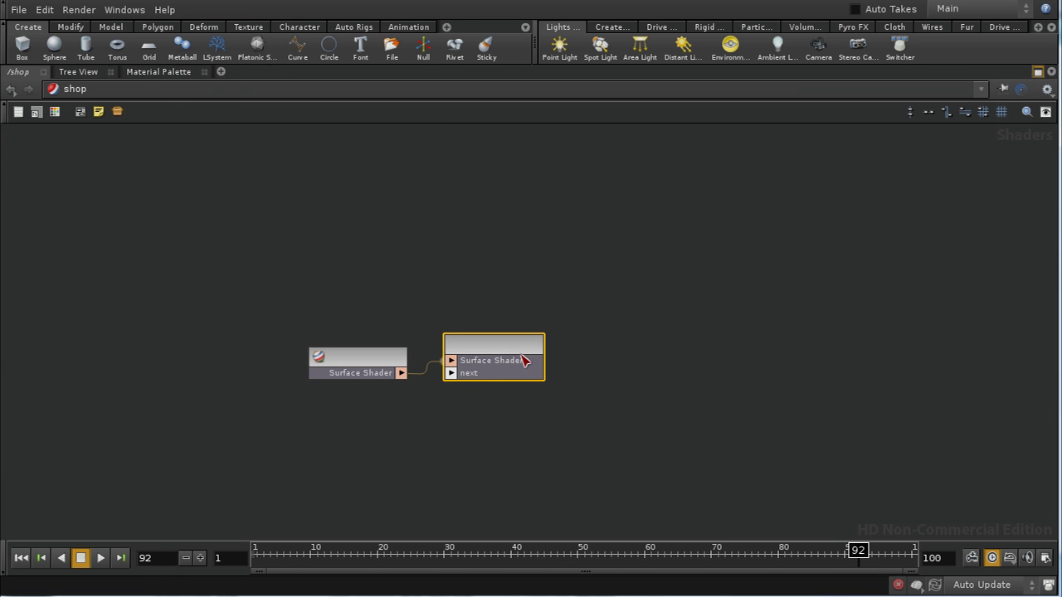
double_click(382, 370)
Step: Add a Point Cloud Open node in the empty area above the existing surface shader nodes
middle_click_drag(393, 332, 744, 287)
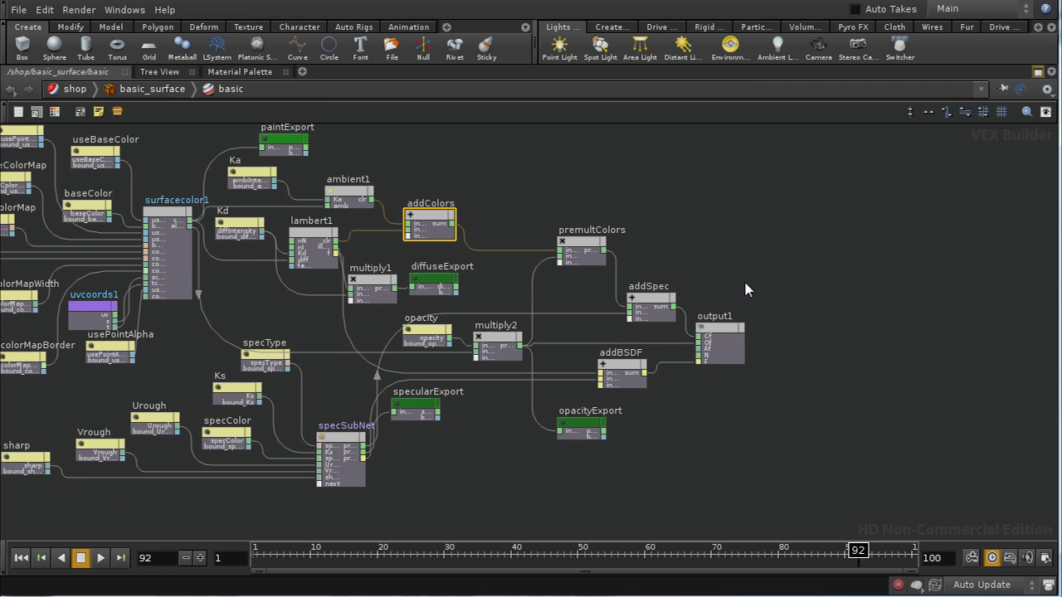
middle_click_drag(453, 484, 635, 553)
middle_click_drag(479, 403, 539, 492)
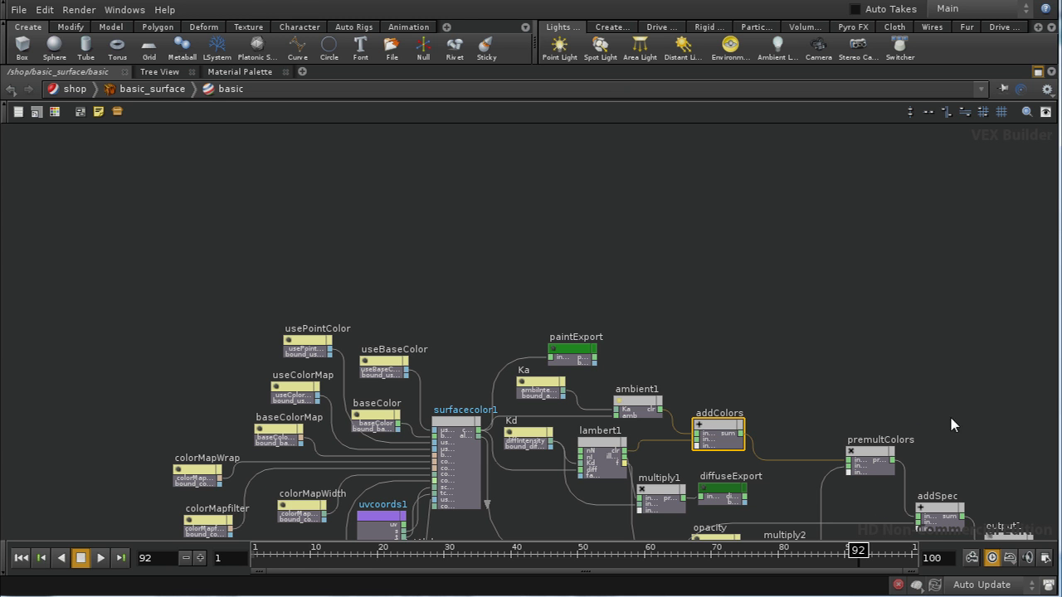
middle_click_drag(927, 444, 752, 369)
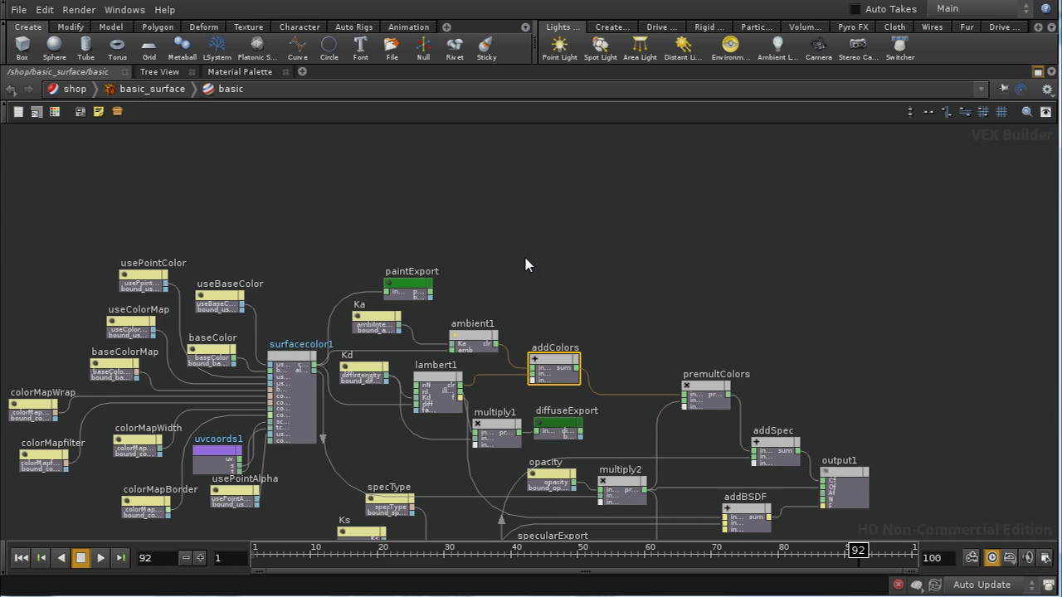
middle_click_drag(526, 265, 564, 323)
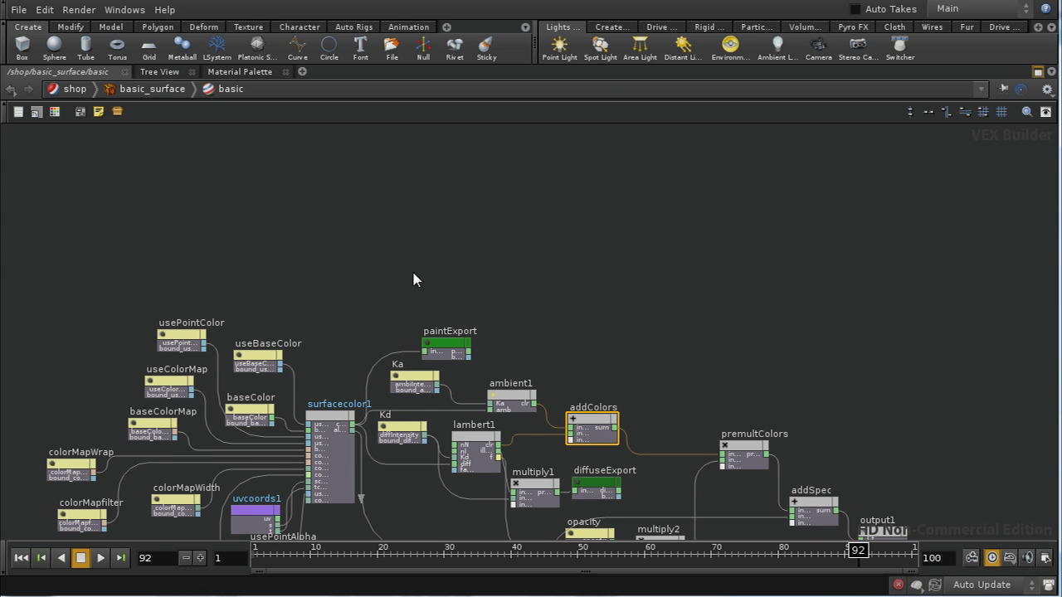
middle_click_drag(413, 280, 457, 303)
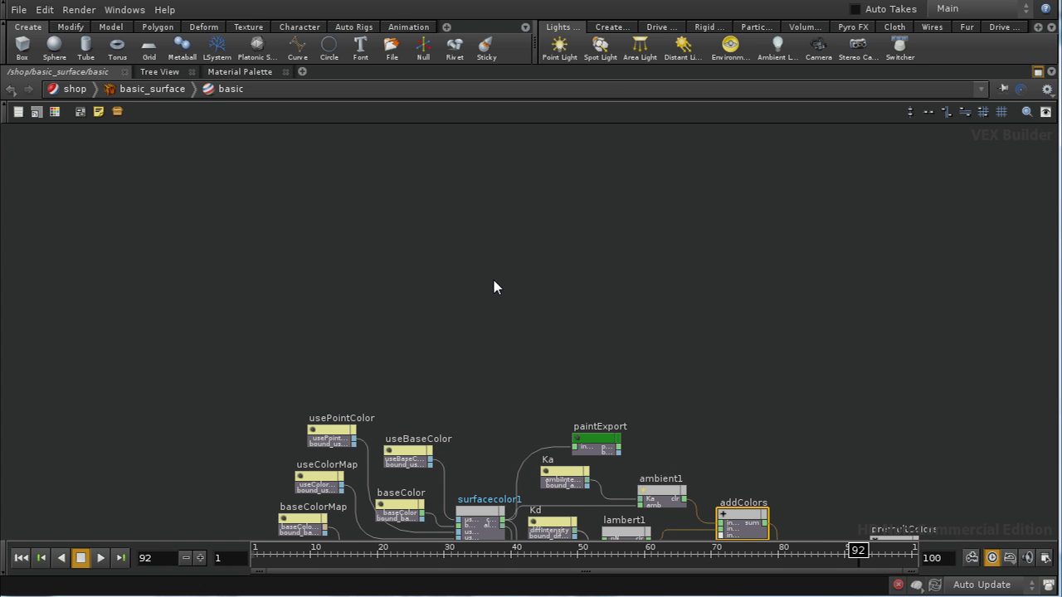
key("Tab")
type("p")
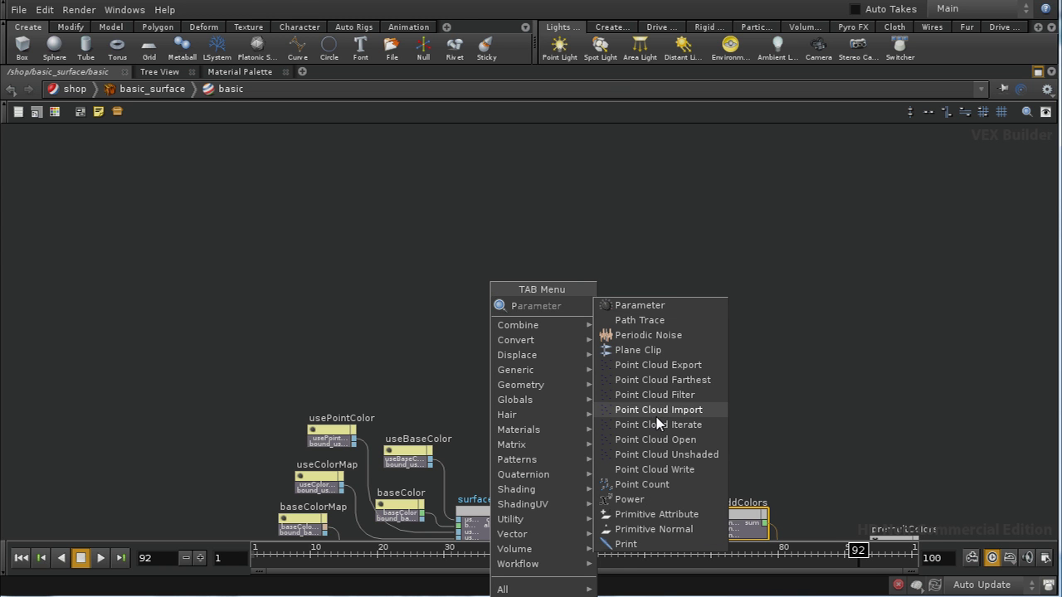
left_click(655, 440)
left_click(526, 304)
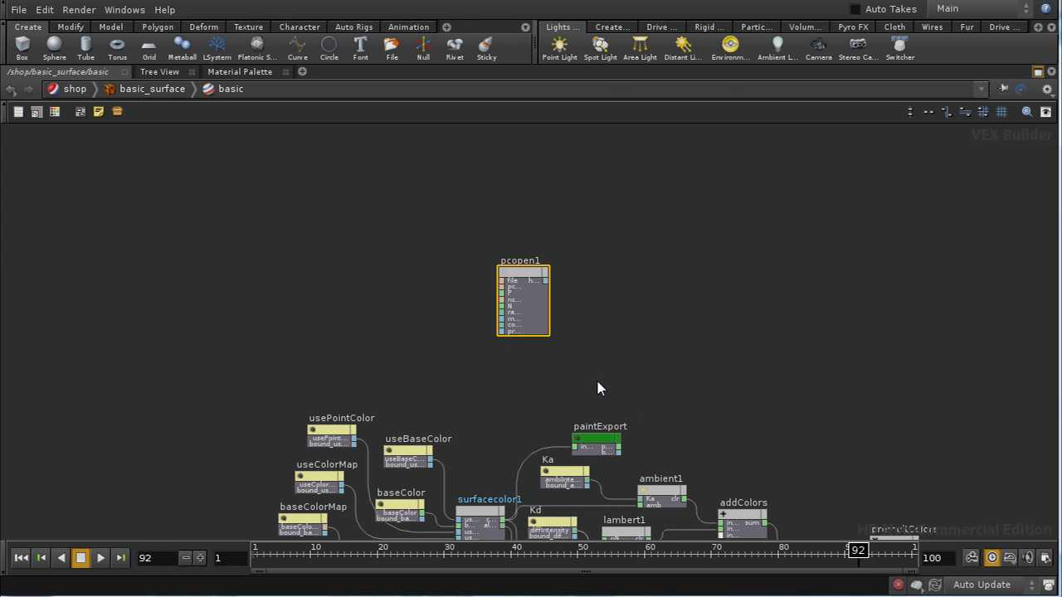
Step: Frame the Point Cloud Open node and move the file parameter node closer to it
key("f")
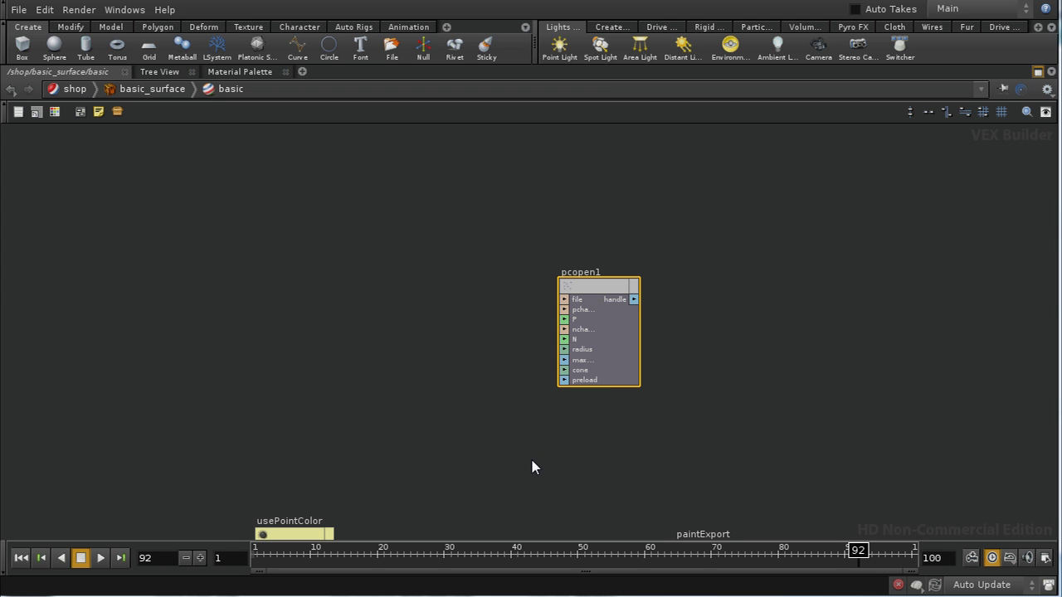
middle_click_drag(531, 462, 495, 454)
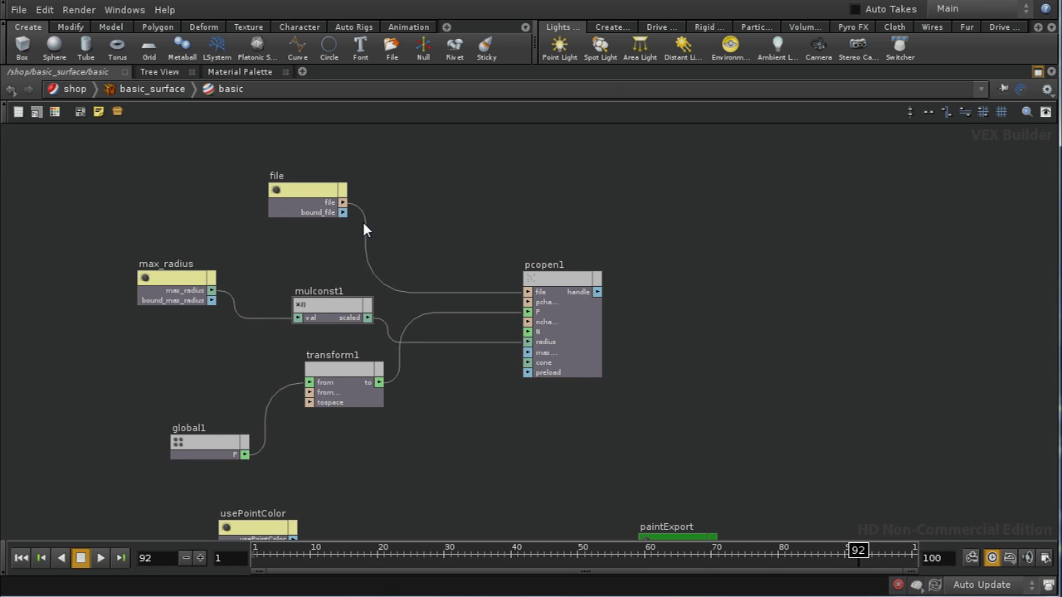
left_click_drag(323, 190, 386, 189)
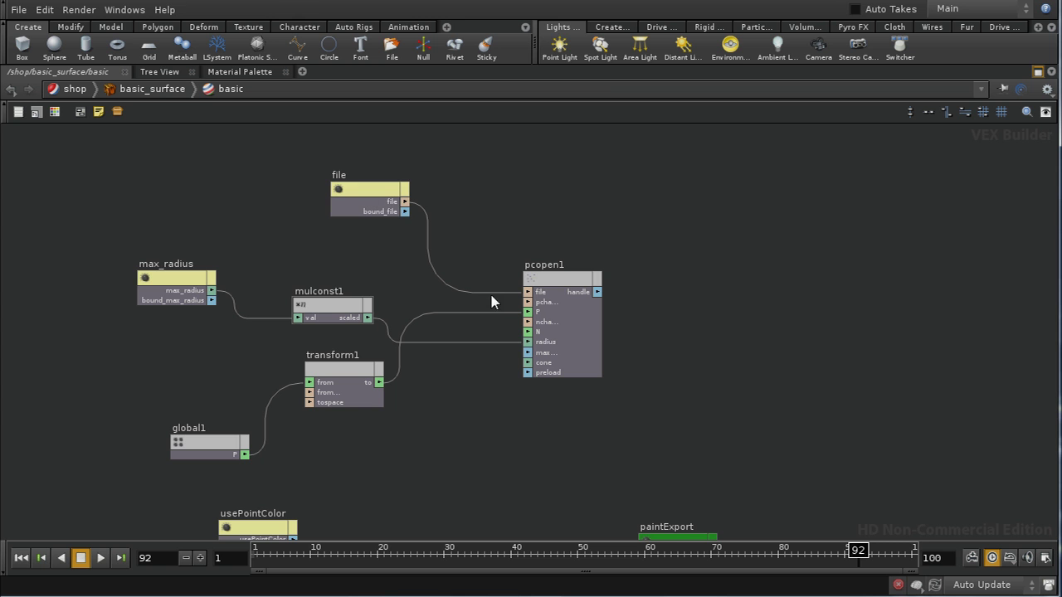
Step: Review the max_radius, mulconst1, global1 and transform1 nodes feeding the Point Cloud Open node, and check transform1's space settings
left_click(190, 280)
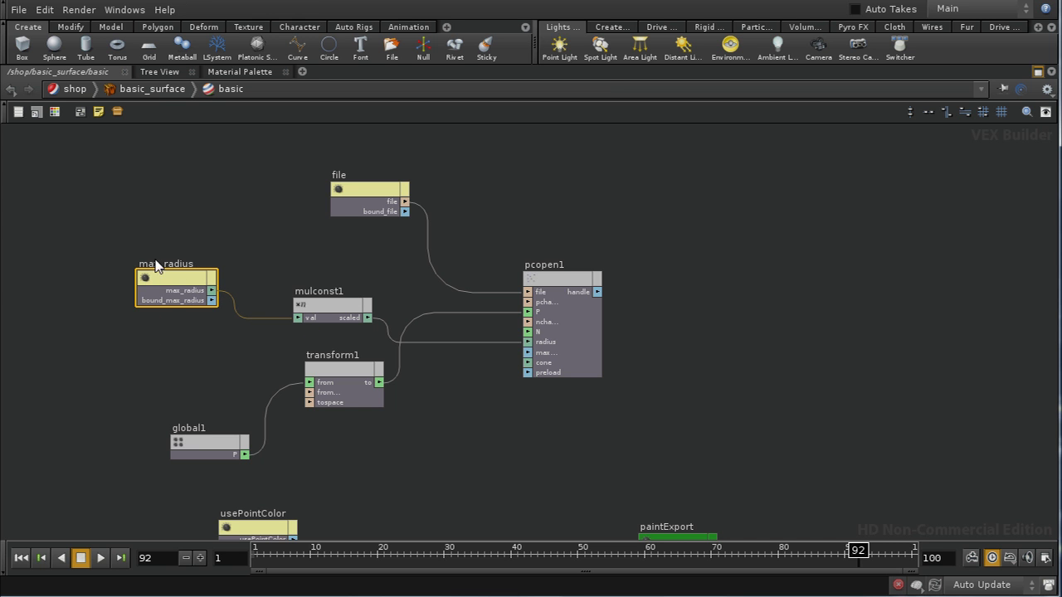
left_click(341, 309)
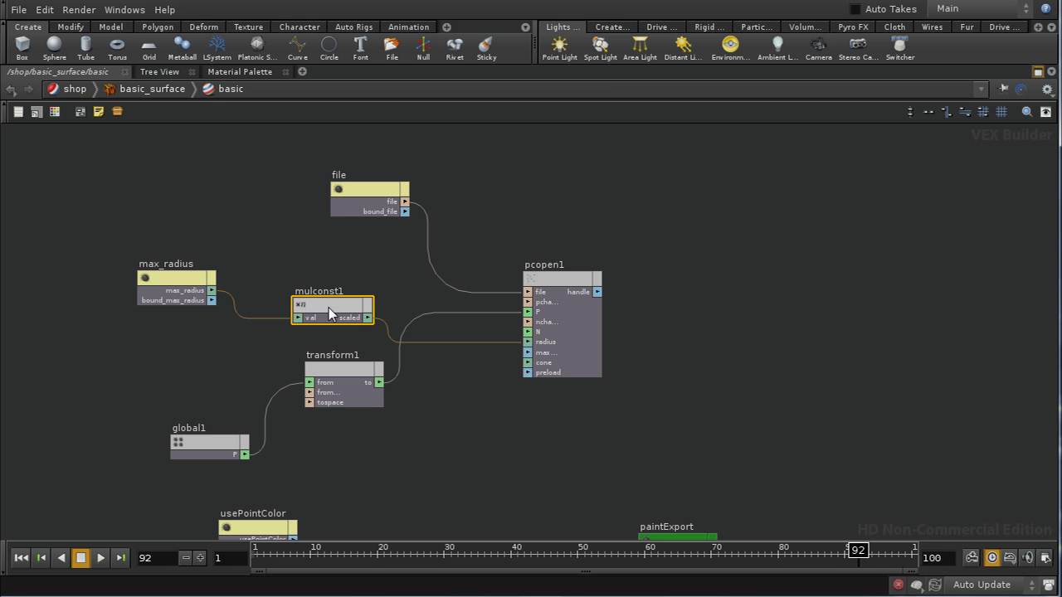
key("p")
key("p")
left_click(204, 448)
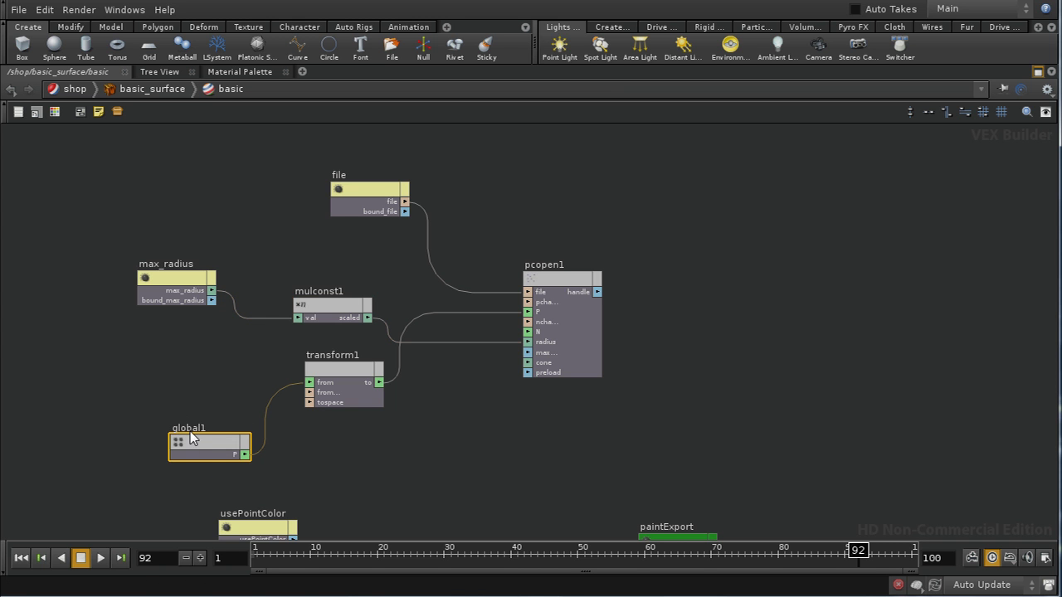
left_click(326, 373)
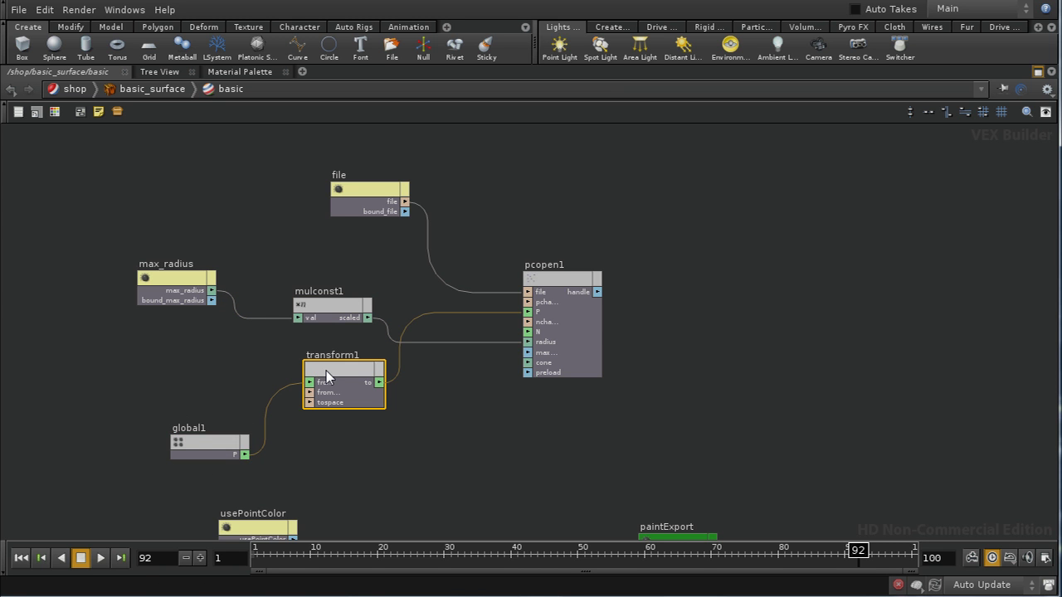
key("p")
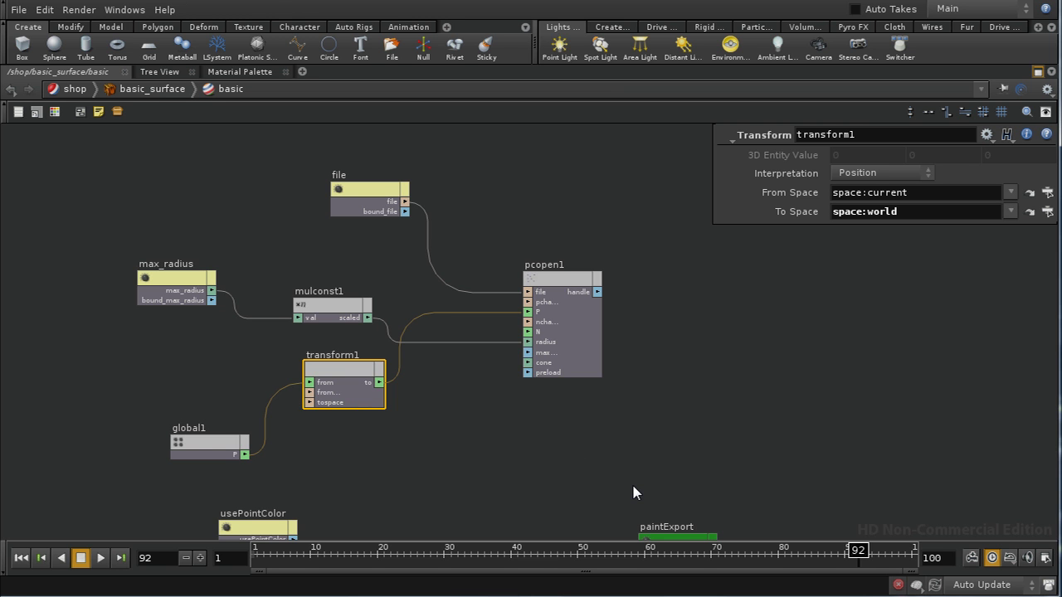
middle_click_drag(633, 486, 511, 479)
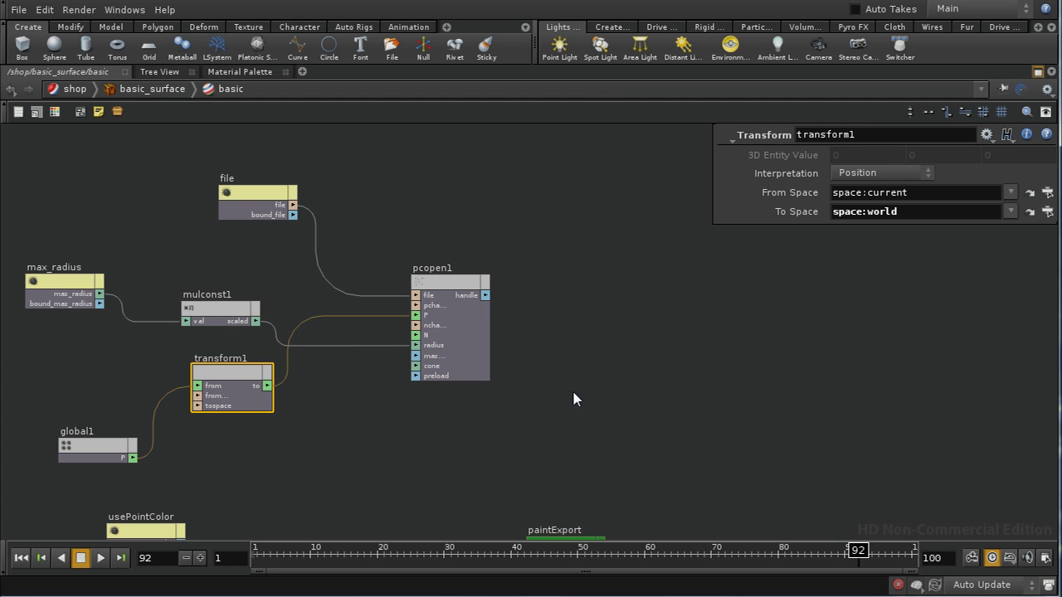
middle_click_drag(576, 407, 493, 420)
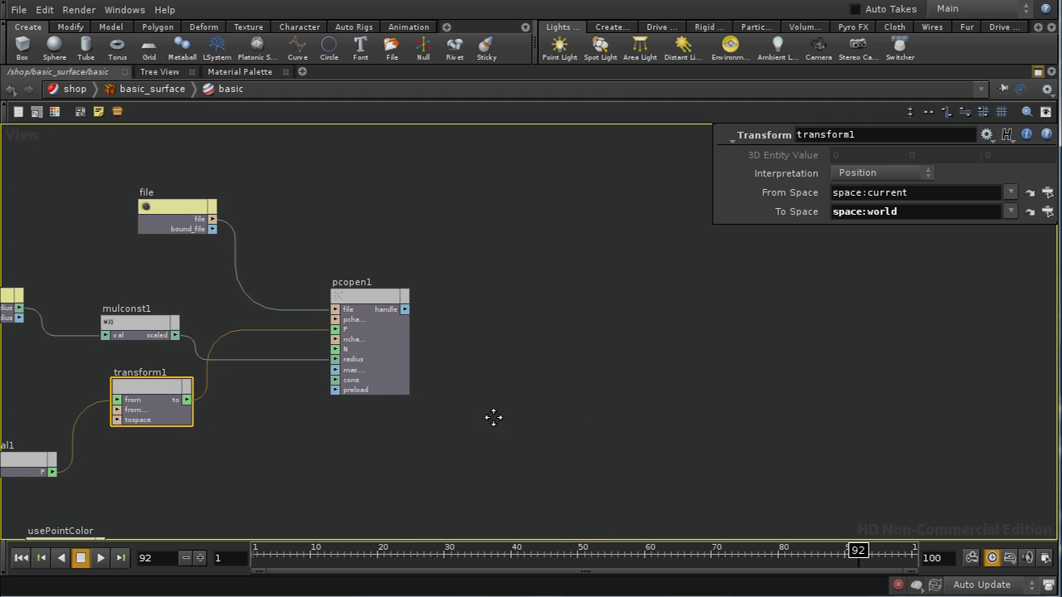
middle_click_drag(559, 434, 540, 429)
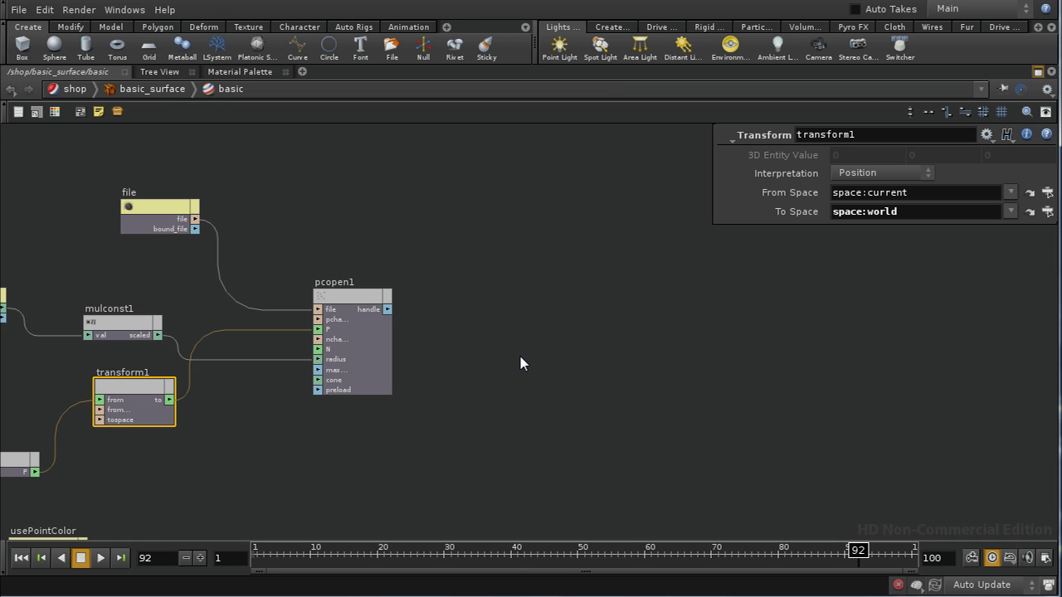
key("Tab")
mouse_move(529, 364)
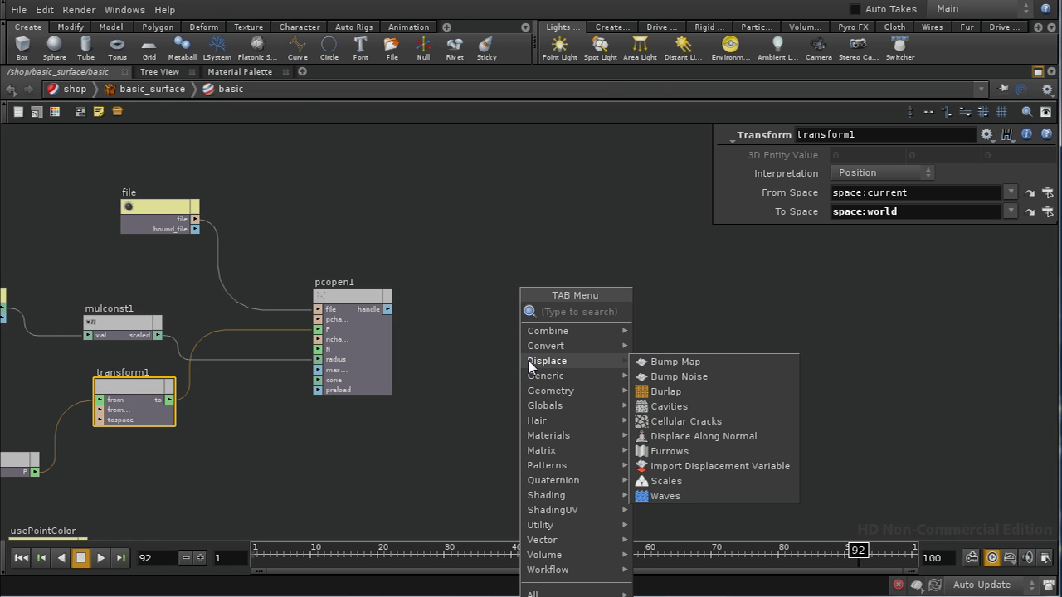
type("p")
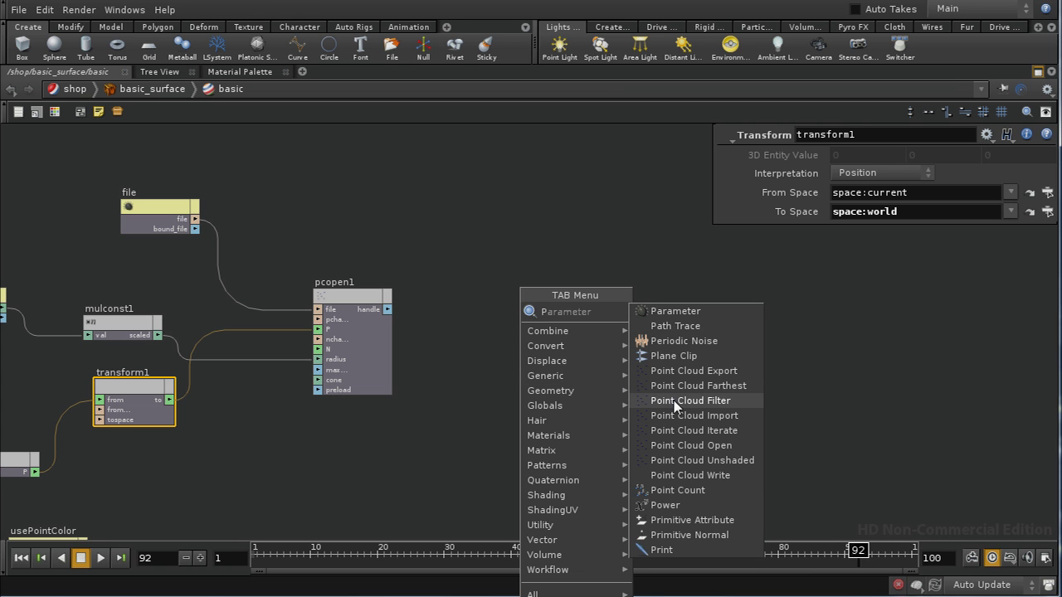
left_click(672, 401)
left_click(524, 338)
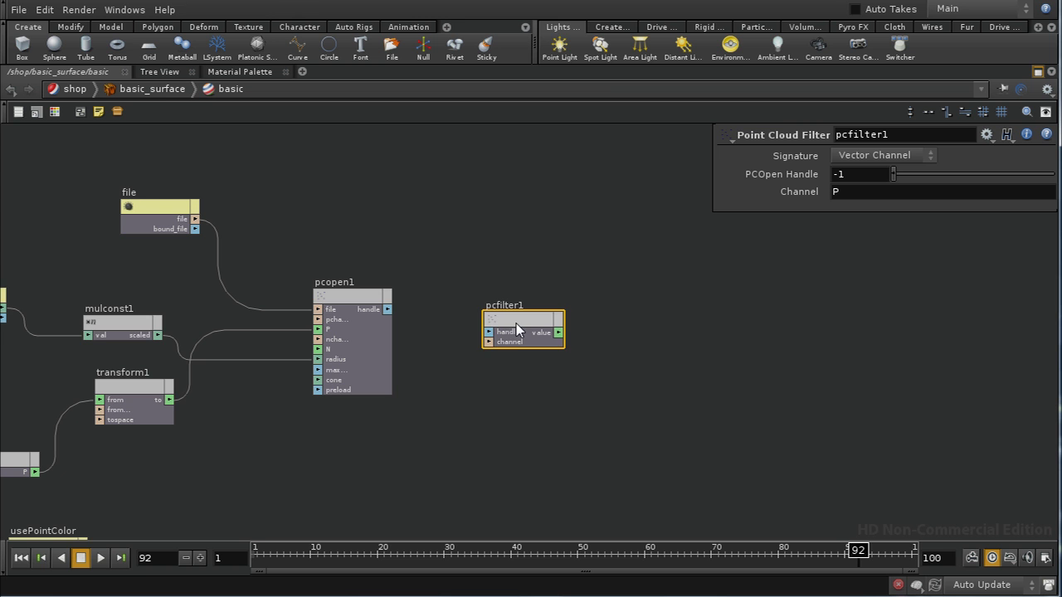
left_click_drag(516, 324, 506, 307)
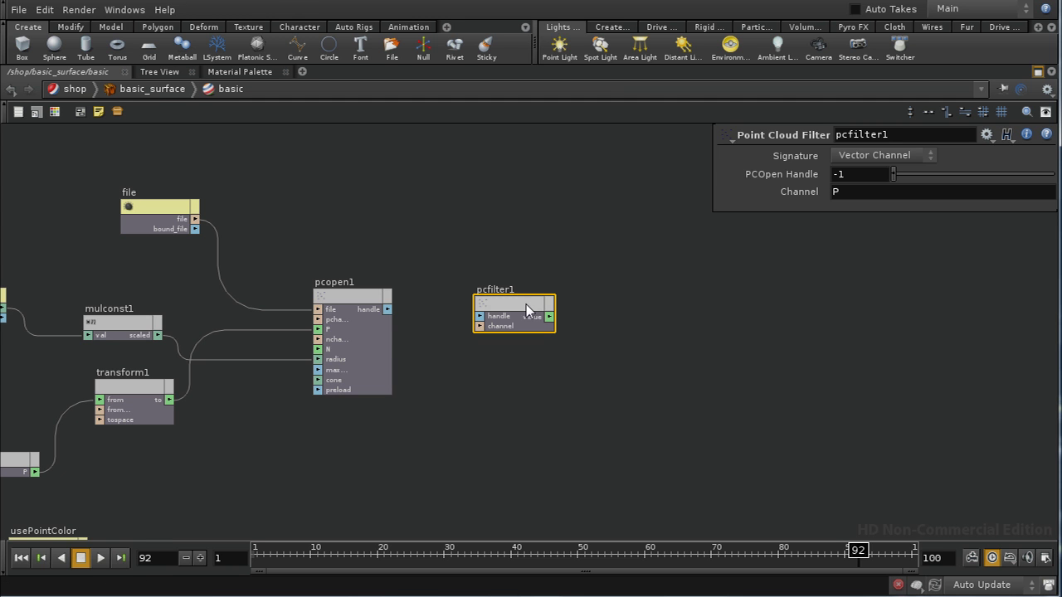
key("Delete")
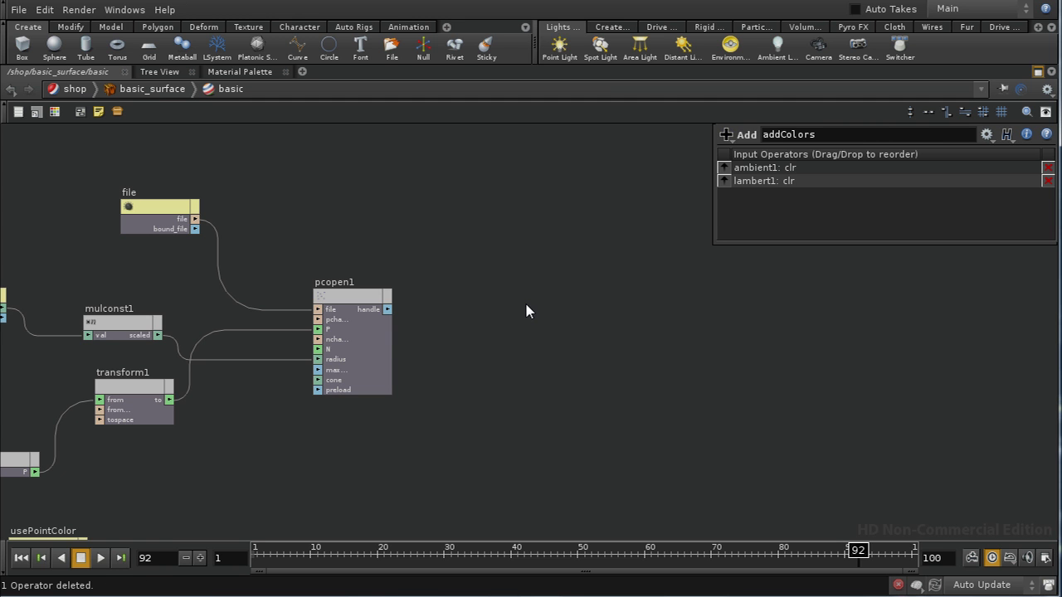
Step: Add a While Loop node in the empty area beyond the Point Cloud Open node
key("Tab")
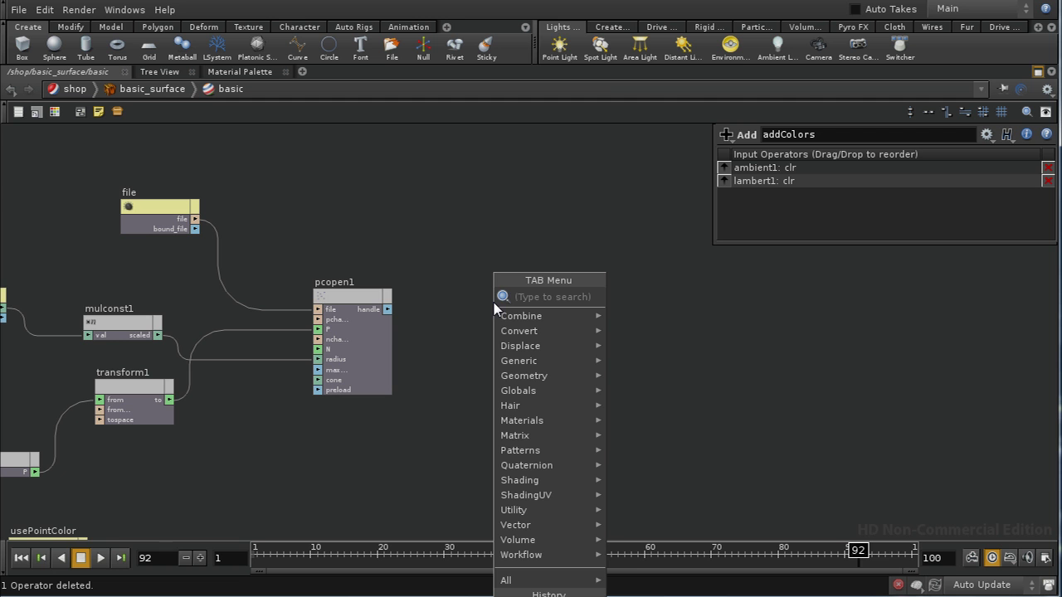
type("while")
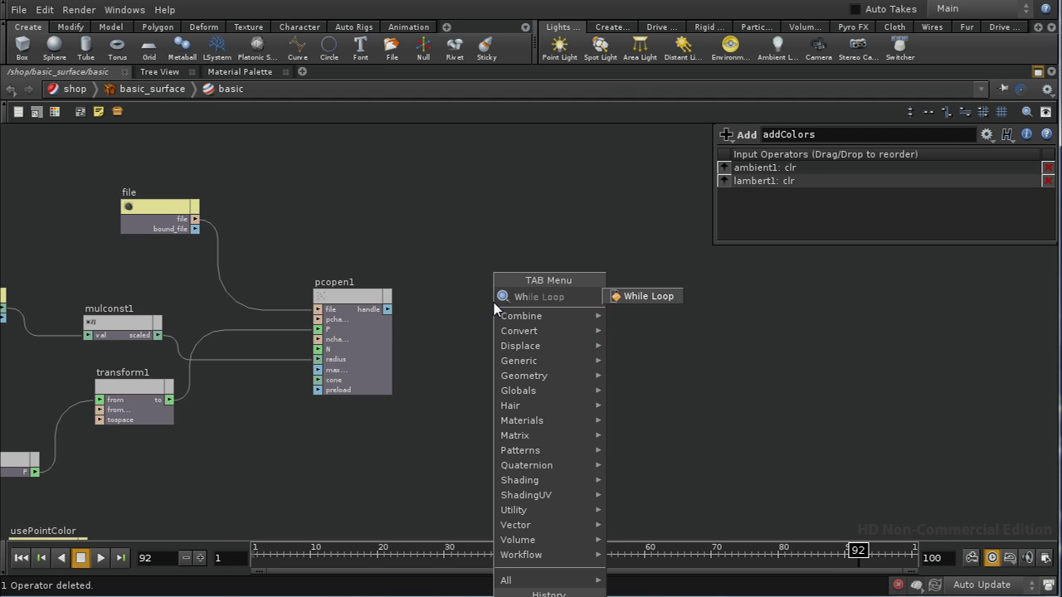
left_click(644, 297)
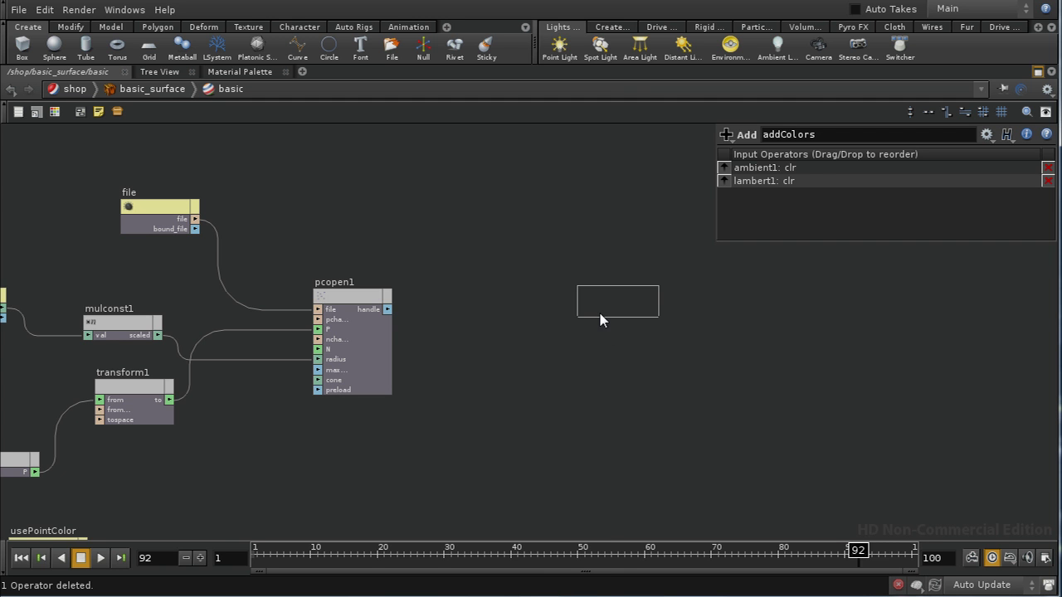
left_click(581, 322)
left_click_drag(581, 322, 610, 343)
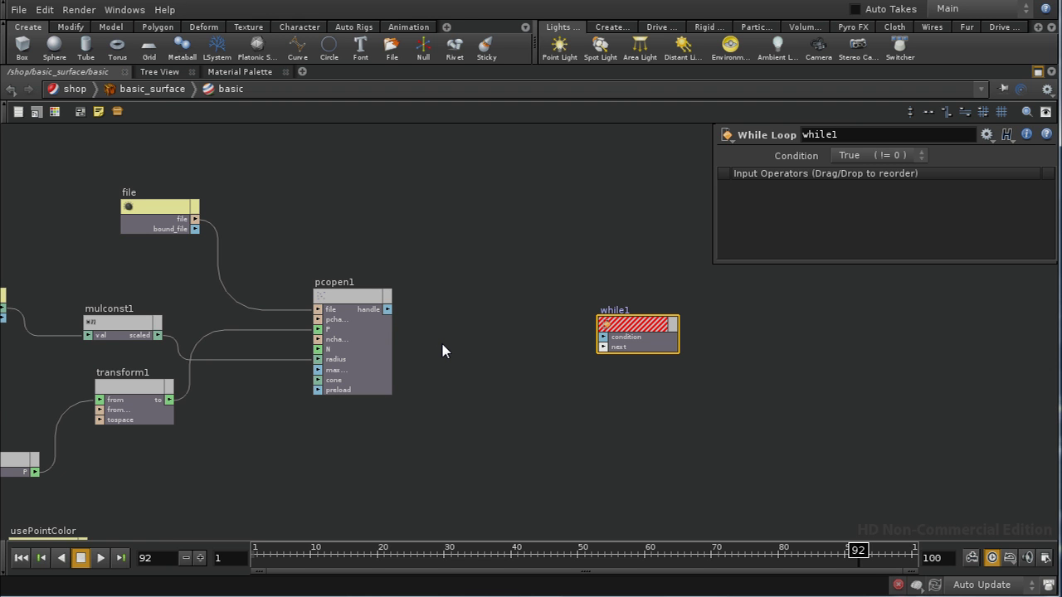
Step: Add a Point Cloud Iterate node, feed it pcopen1's handle, and connect its success output to the while loop's condition
key("Tab")
type("p")
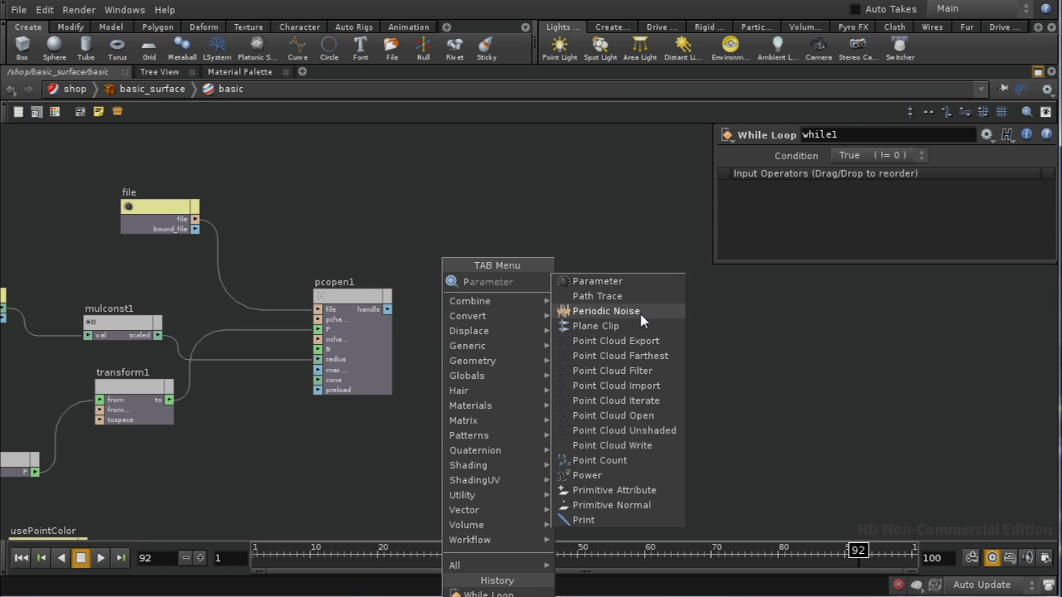
left_click(631, 401)
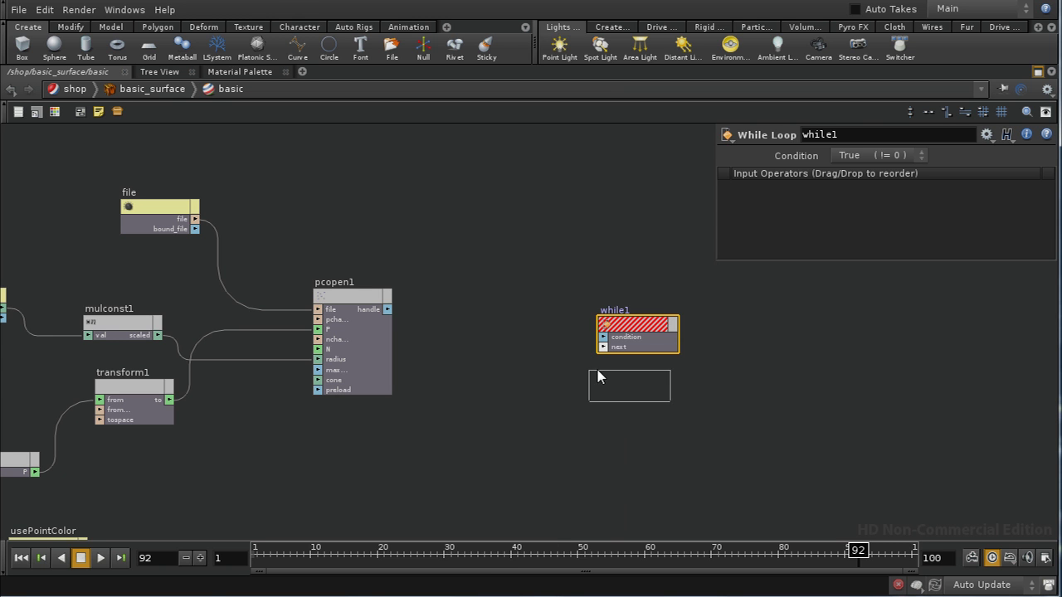
left_click(510, 322)
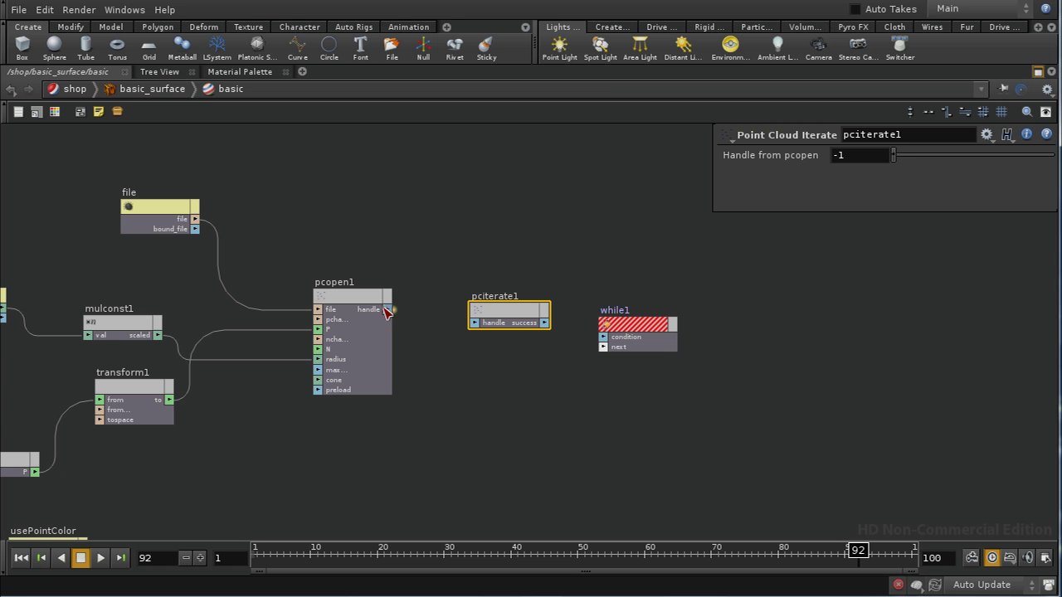
left_click_drag(387, 309, 475, 323)
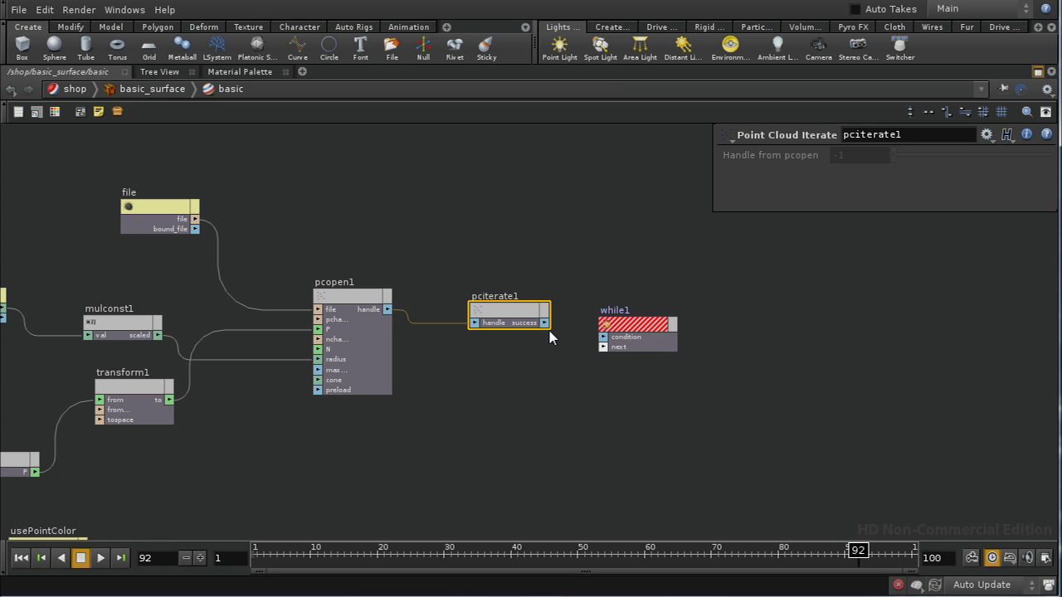
left_click_drag(545, 322, 608, 344)
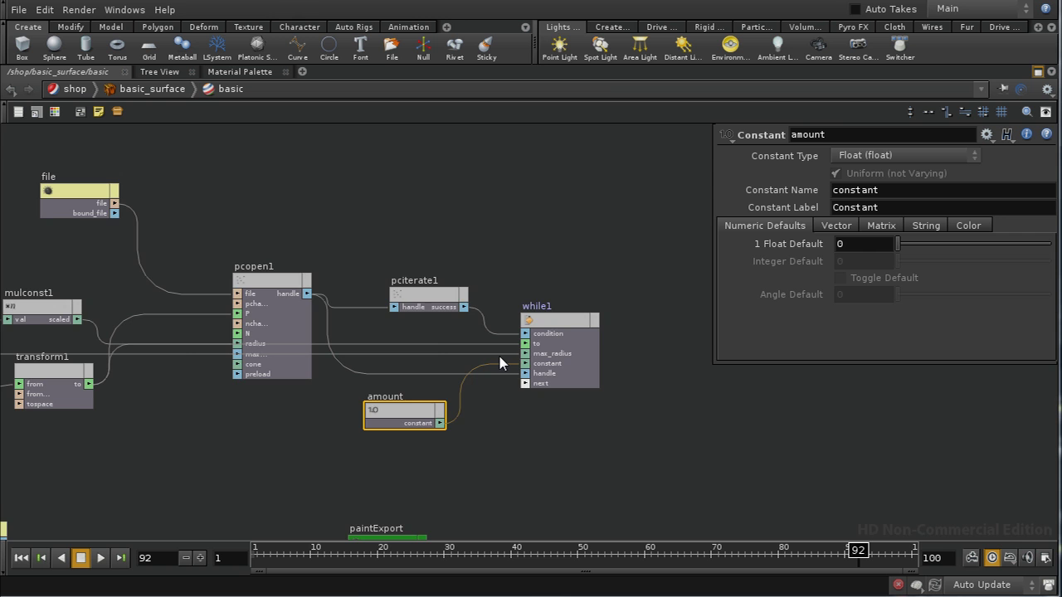
Step: Enter the while1 loop and spread the subinput1 and suboutput1 nodes far apart to make room between them
mouse_move(202, 429)
middle_mouse_down()
mouse_move(311, 476)
mouse_move(247, 421)
middle_mouse_up()
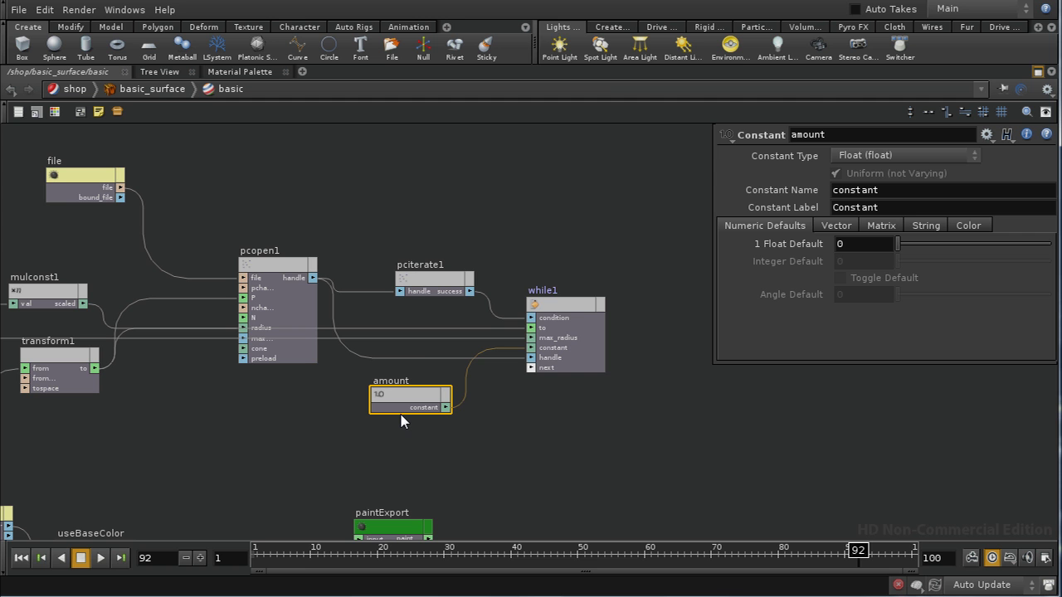
double_click(563, 302)
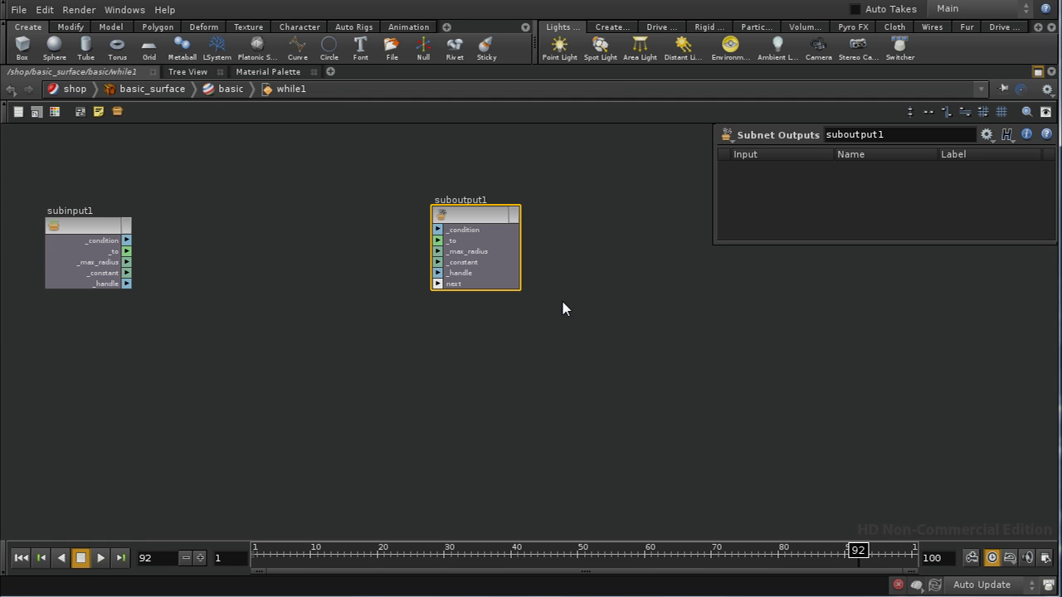
left_click_drag(474, 219, 573, 269)
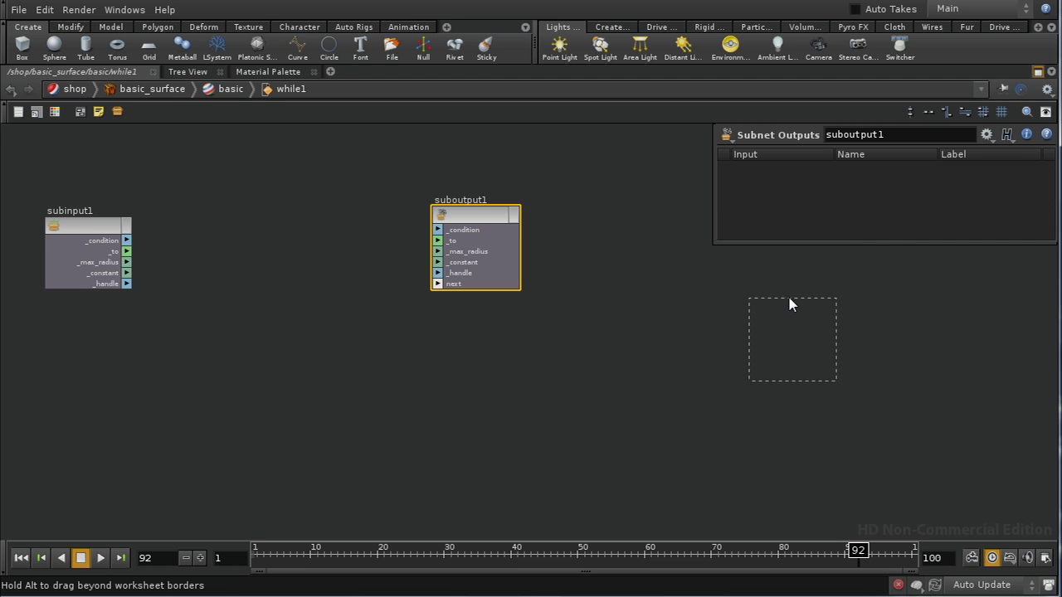
left_click_drag(789, 304, 789, 303)
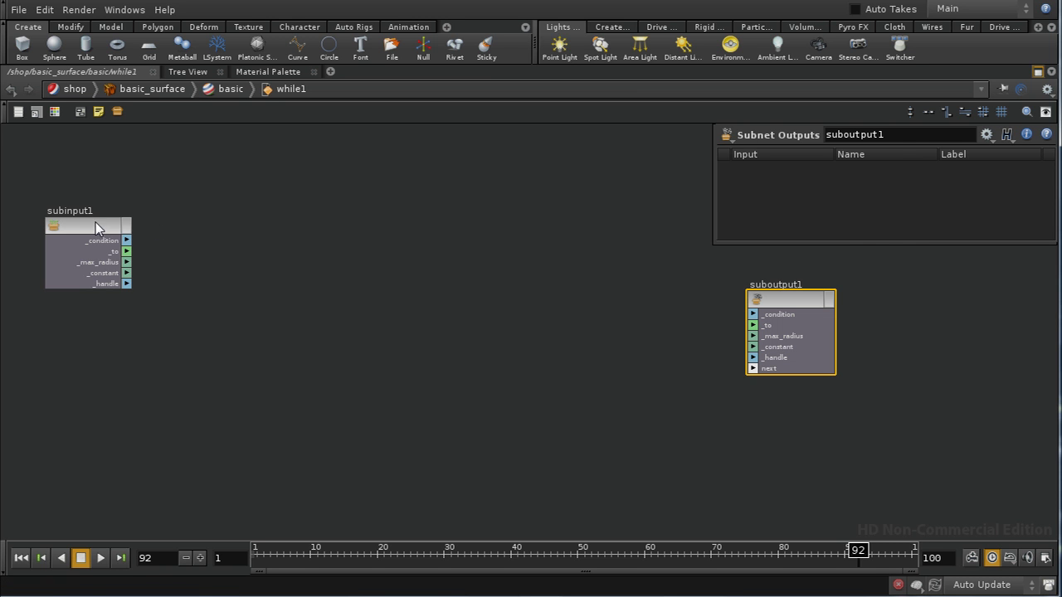
left_click_drag(96, 222, 67, 264)
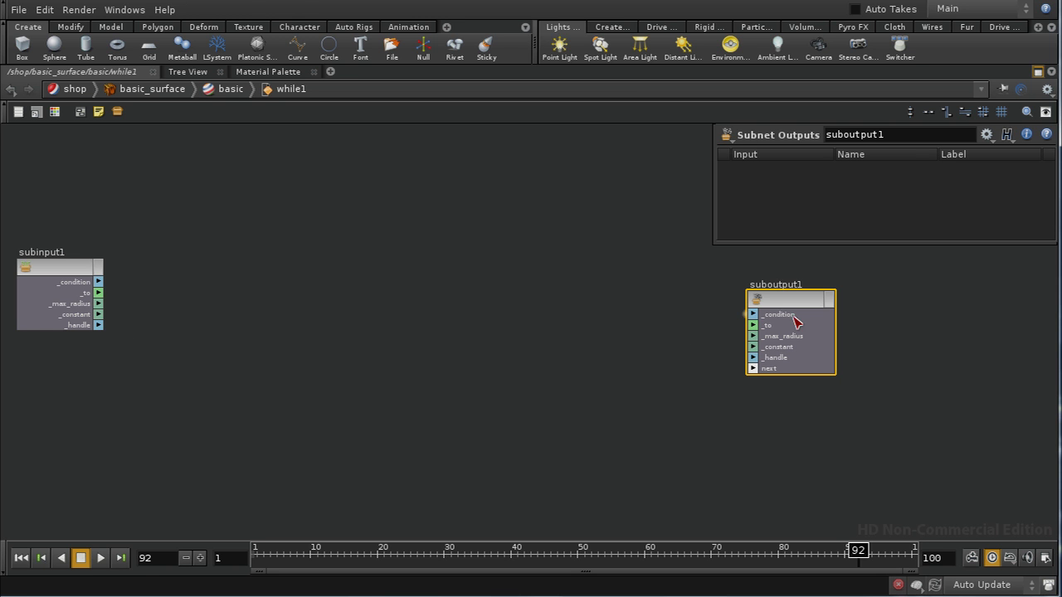
left_click_drag(795, 301, 811, 288)
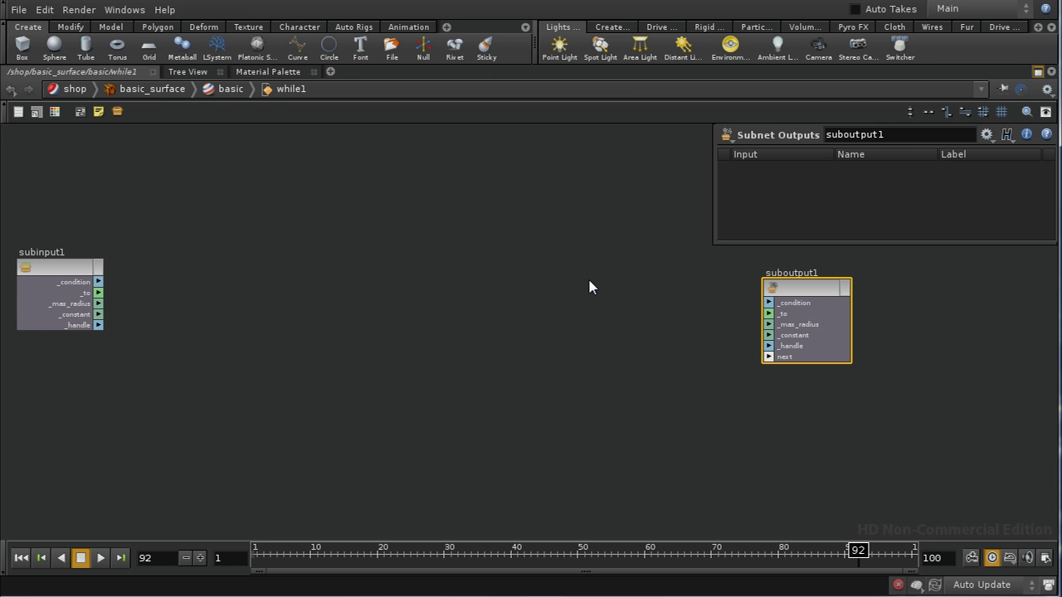
Step: Add a Point Cloud Iterate node in while1, fed by subinput1's _handle and wired to suboutput1's _condition, and place it below the other nodes
key("Tab")
type("p")
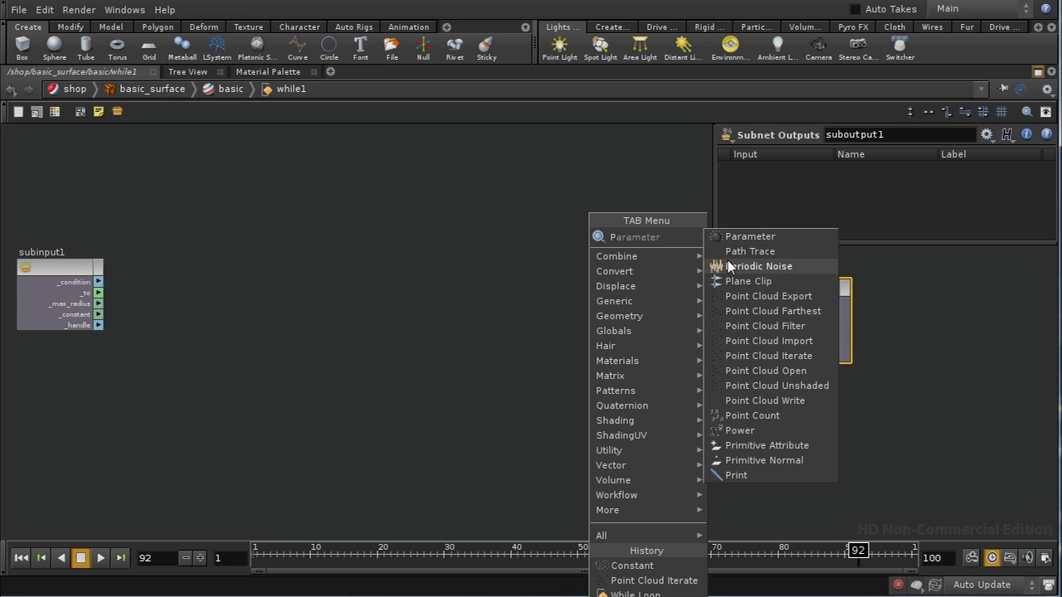
left_click(744, 356)
left_click(654, 274)
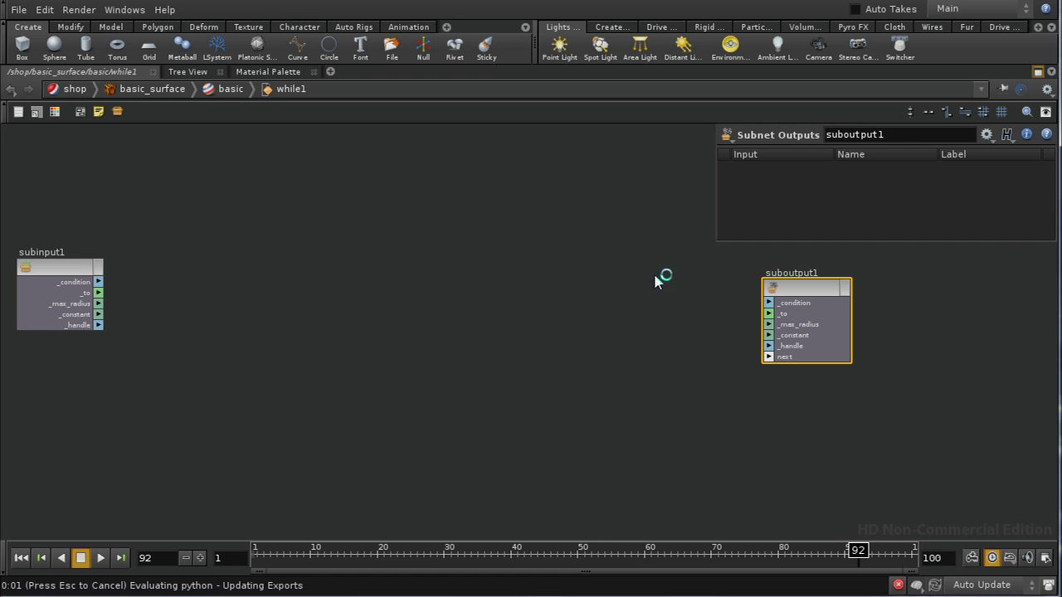
left_click(693, 282)
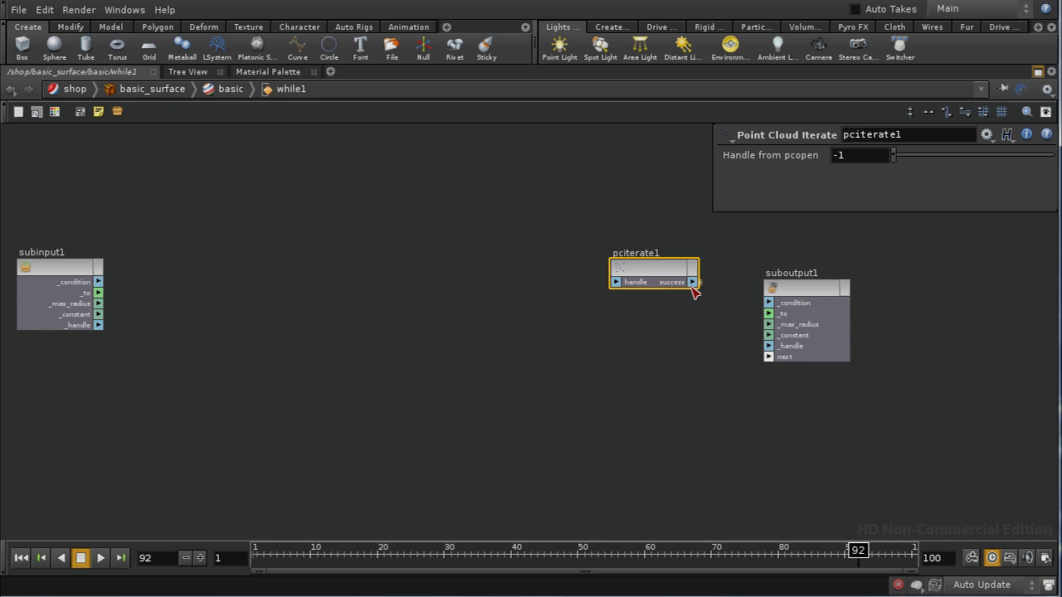
left_click(770, 306)
left_click(104, 329)
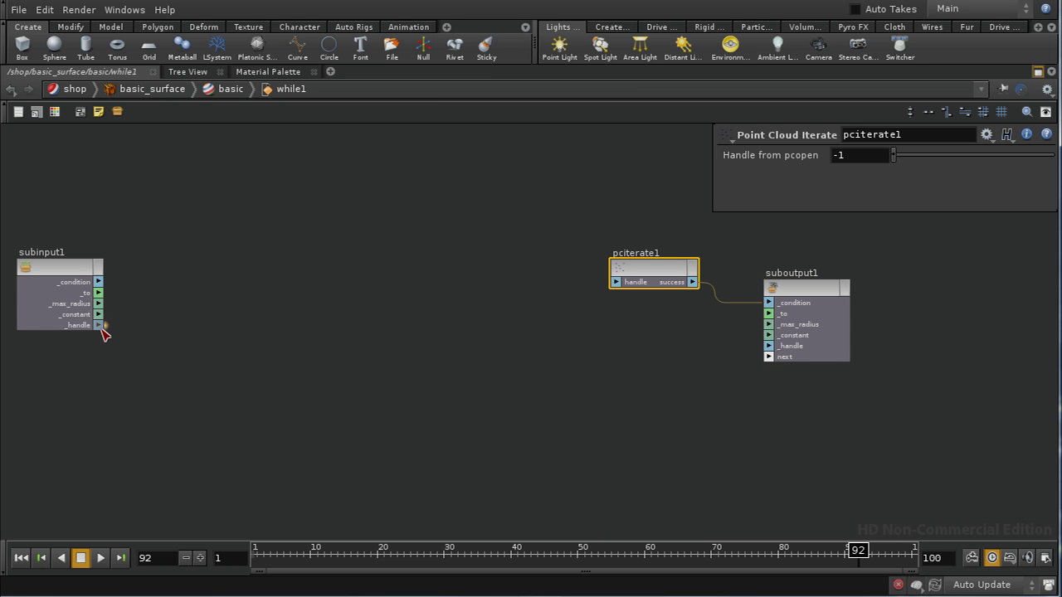
left_click(615, 283)
left_click_drag(638, 267, 651, 413)
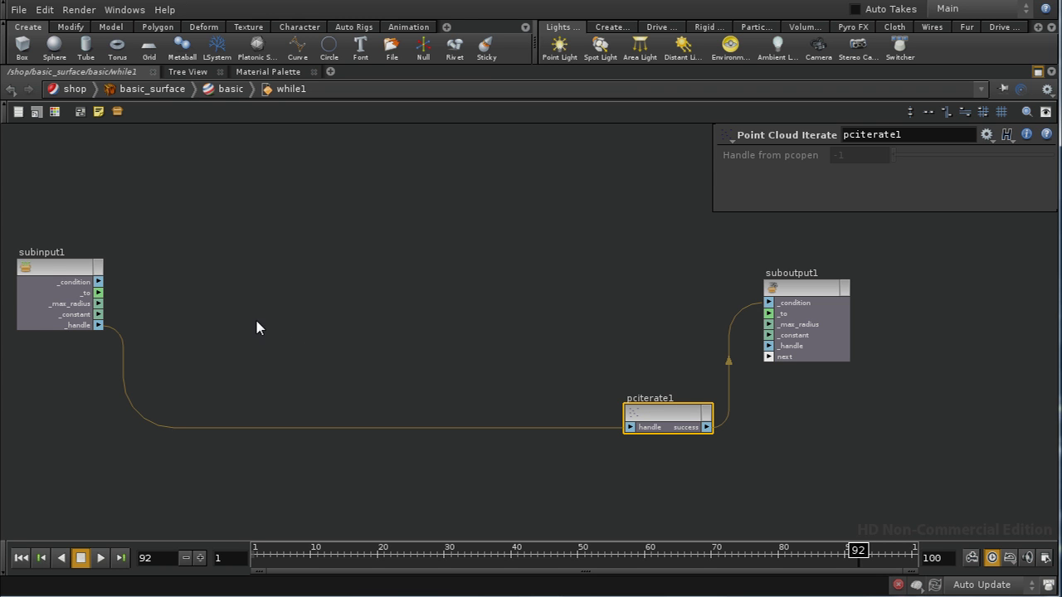
Step: Add a Point Cloud Import node beside subinput1 and feed its handle from subinput1's _condition output
key("Tab")
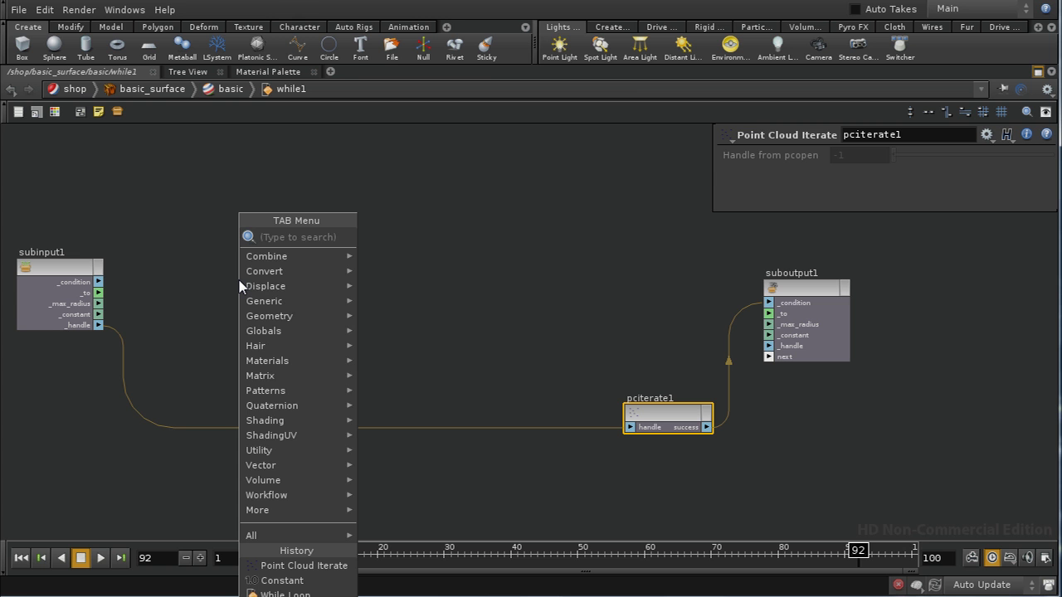
type("p")
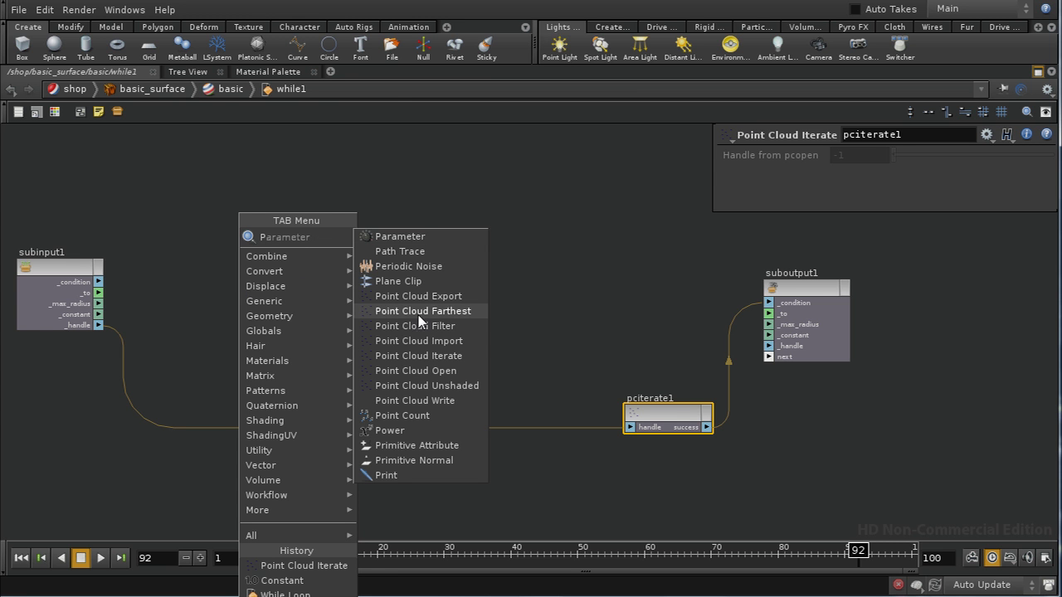
left_click(418, 342)
left_click(224, 263)
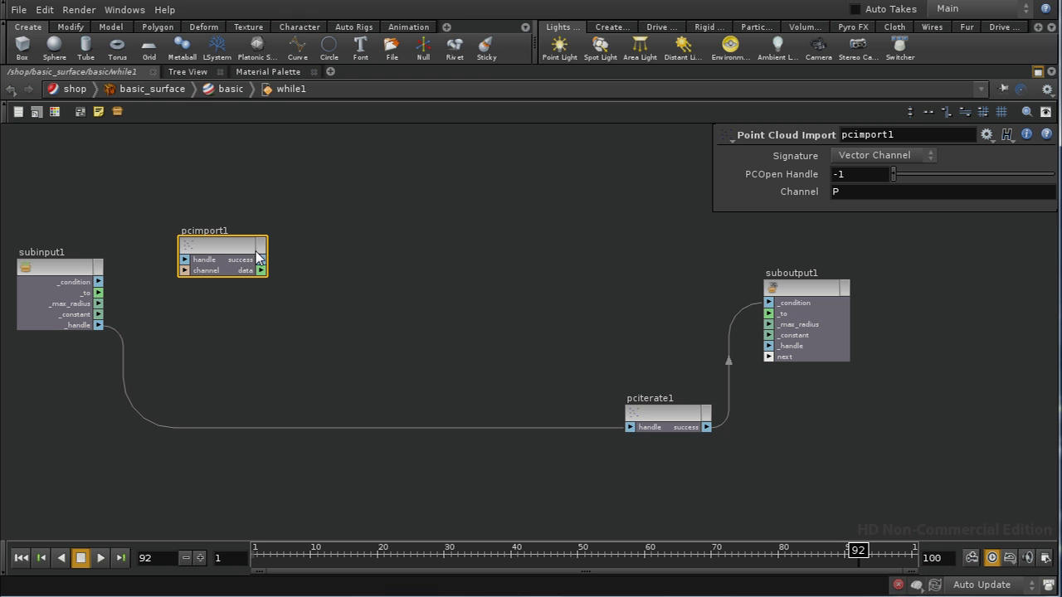
left_click_drag(219, 248, 282, 252)
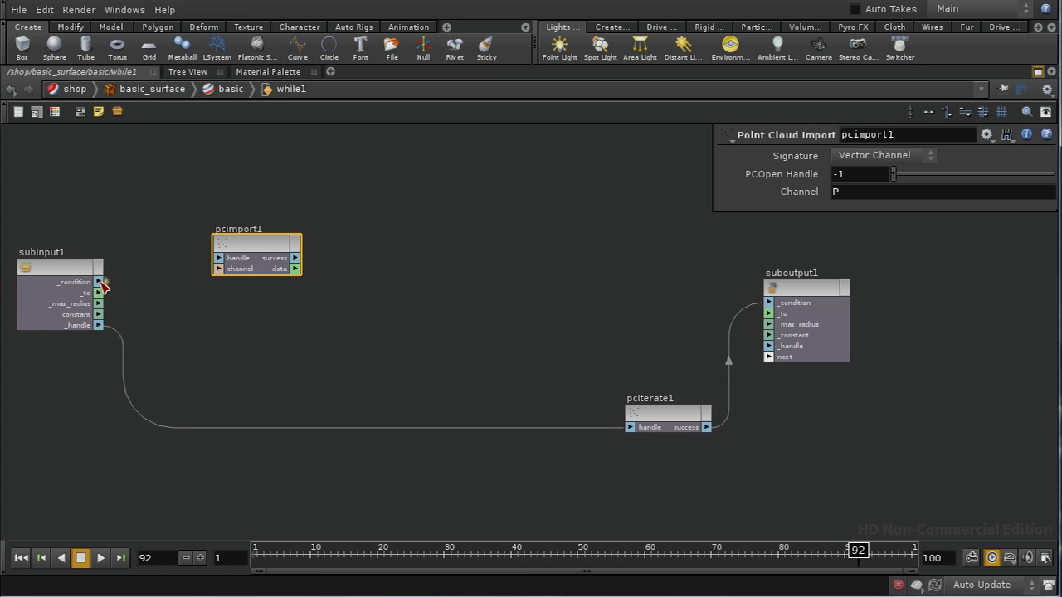
left_click_drag(99, 281, 220, 260)
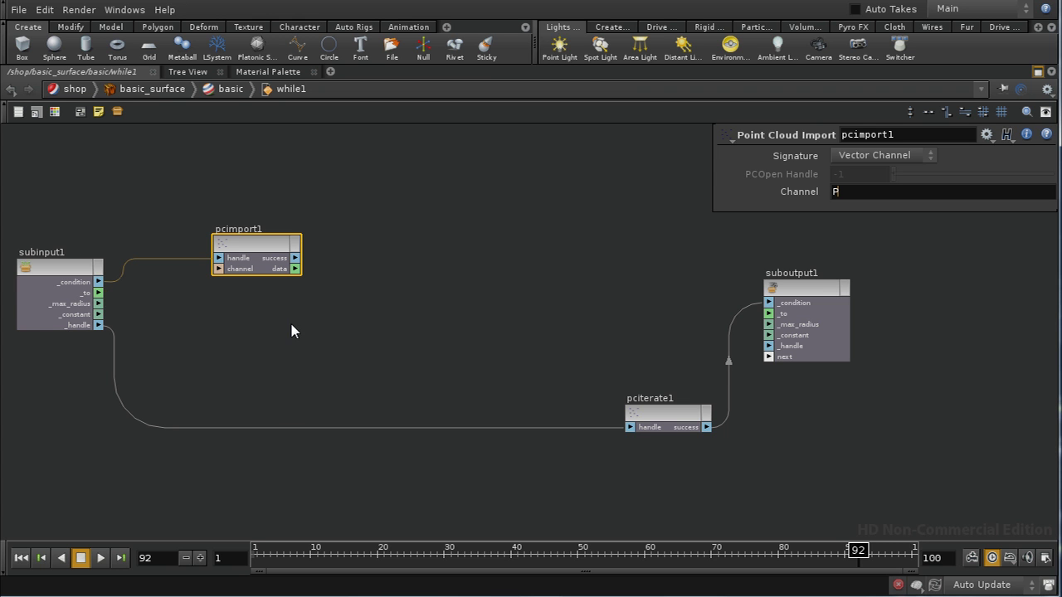
Step: Rename the Point Cloud Import node as s
key("Tab")
type("s")
key("Return")
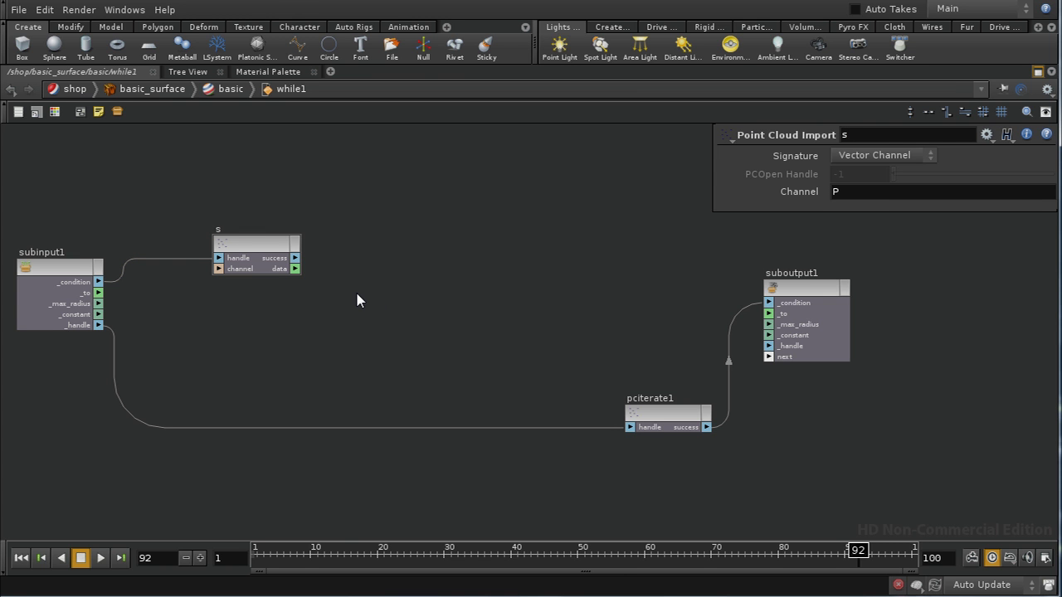
Step: Add a Subtract node that subtracts subinput1's _to from the imported point data
key("Tab")
type("su")
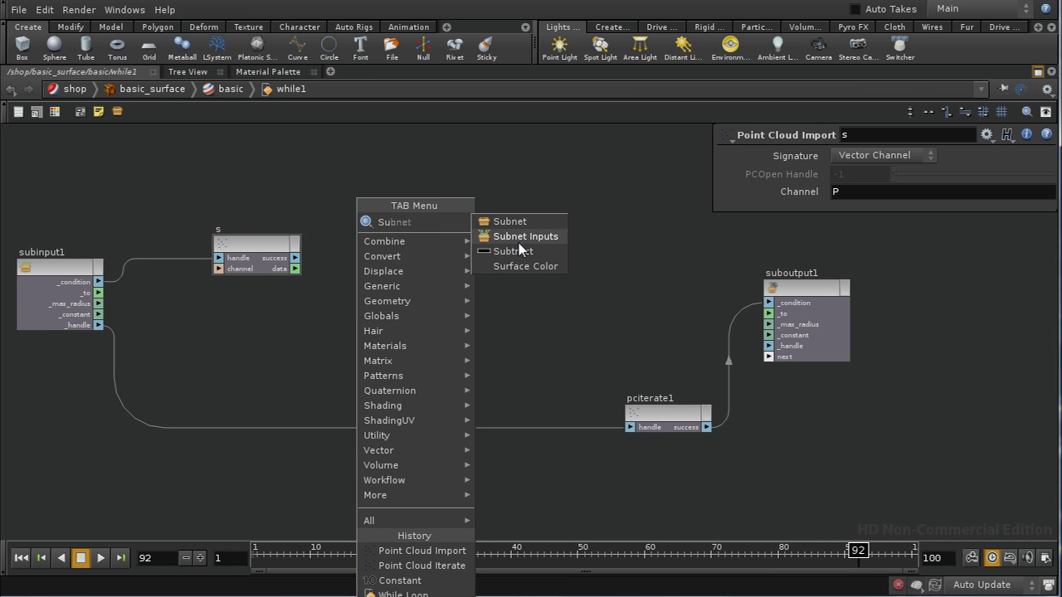
key("Escape")
left_click(409, 286)
left_click_drag(296, 269, 384, 281)
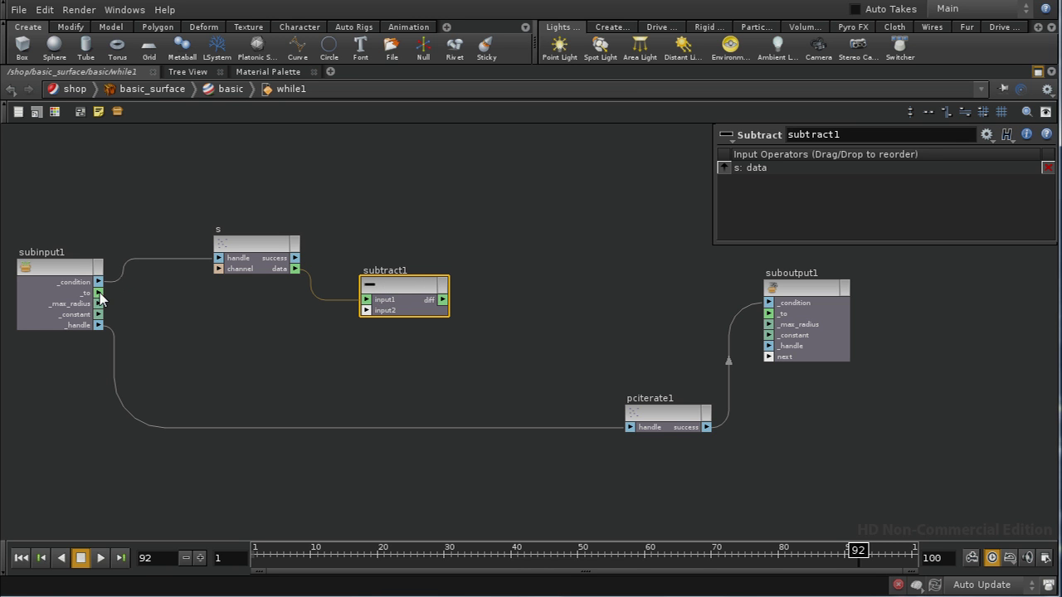
left_click_drag(98, 293, 366, 310)
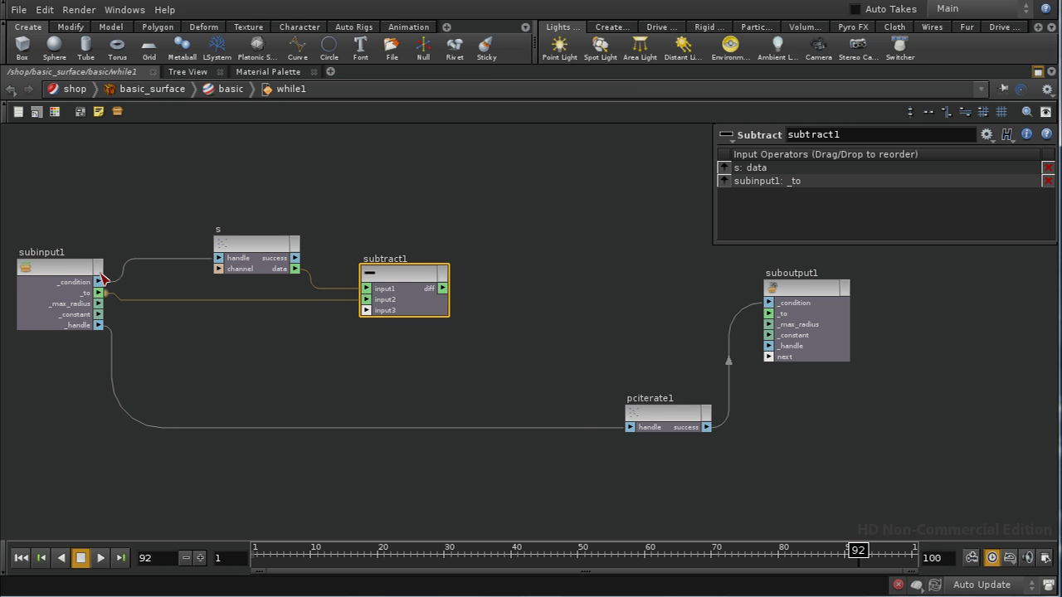
Step: Add a Length node fed by subtract1's diff output
middle_click_drag(480, 395, 430, 409)
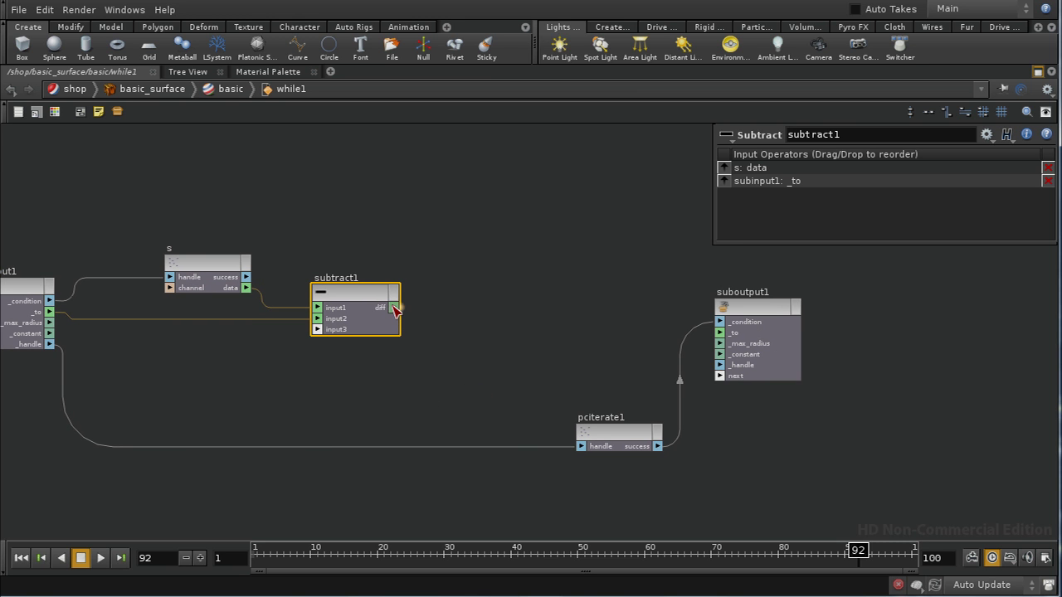
key("Tab")
type("le")
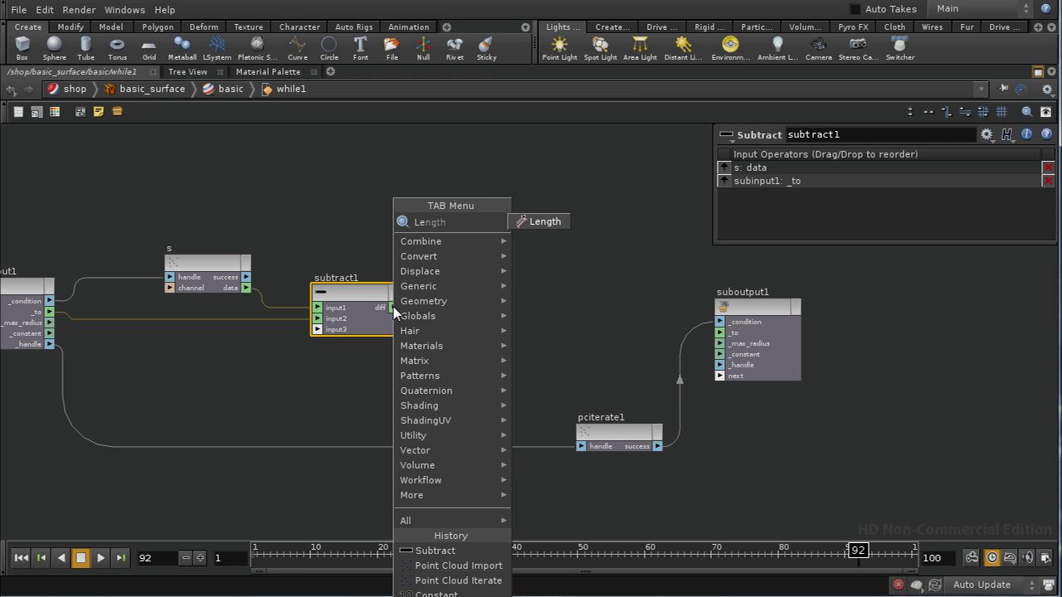
left_click(534, 220)
left_click(468, 310)
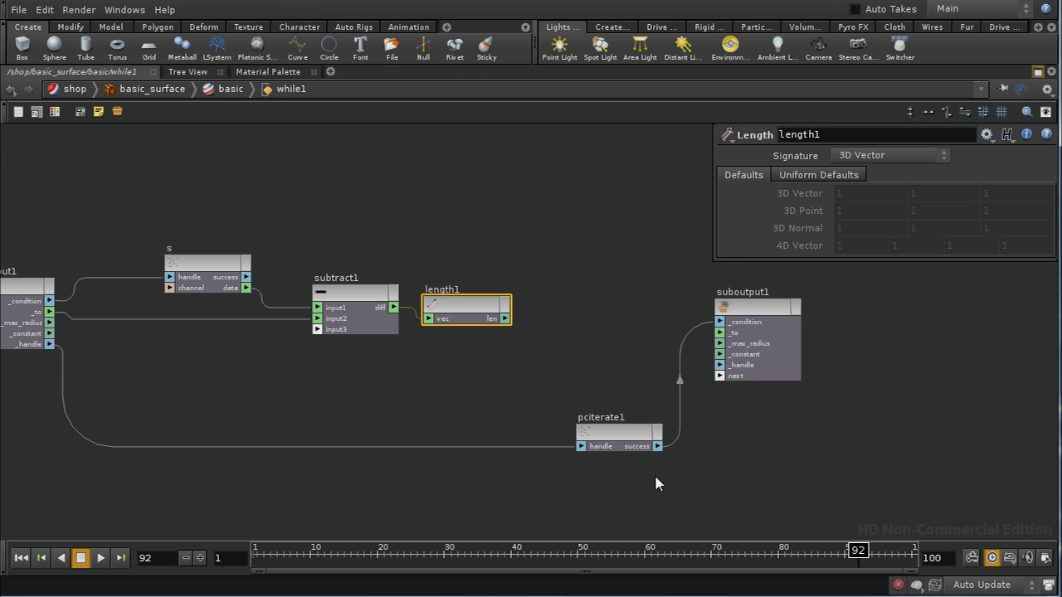
Step: Move suboutput1 and pciterate1 farther from length1 to make room for more nodes
middle_click_drag(656, 483, 536, 476)
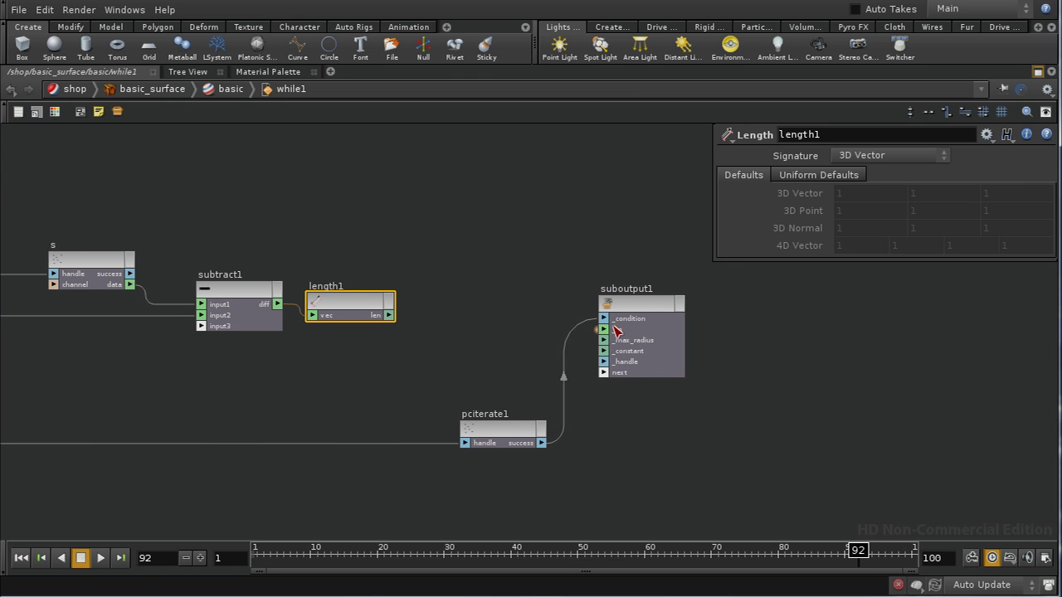
left_click_drag(655, 301, 803, 319)
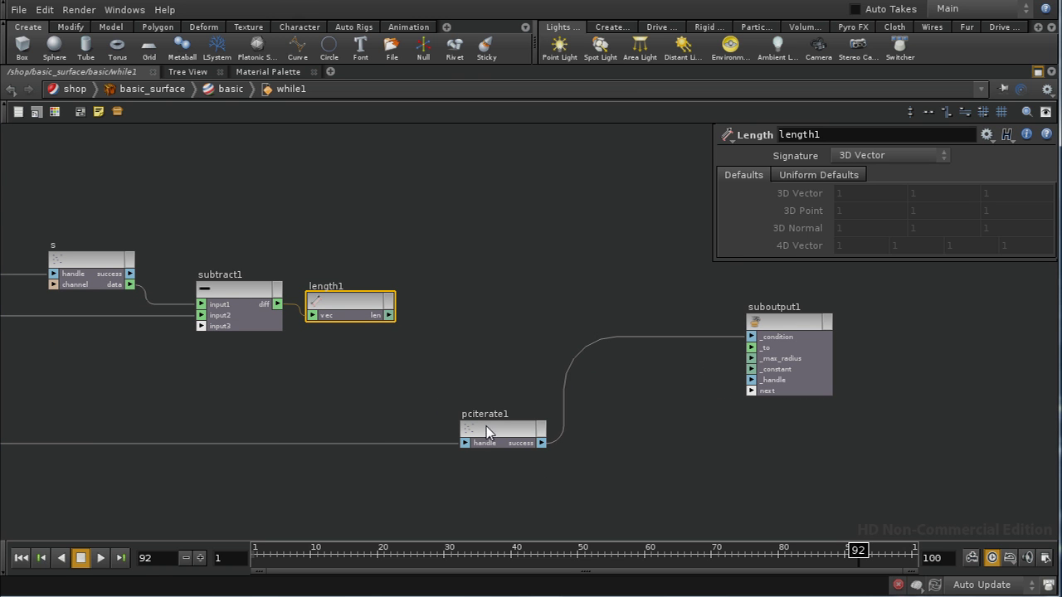
left_click_drag(487, 427, 551, 480)
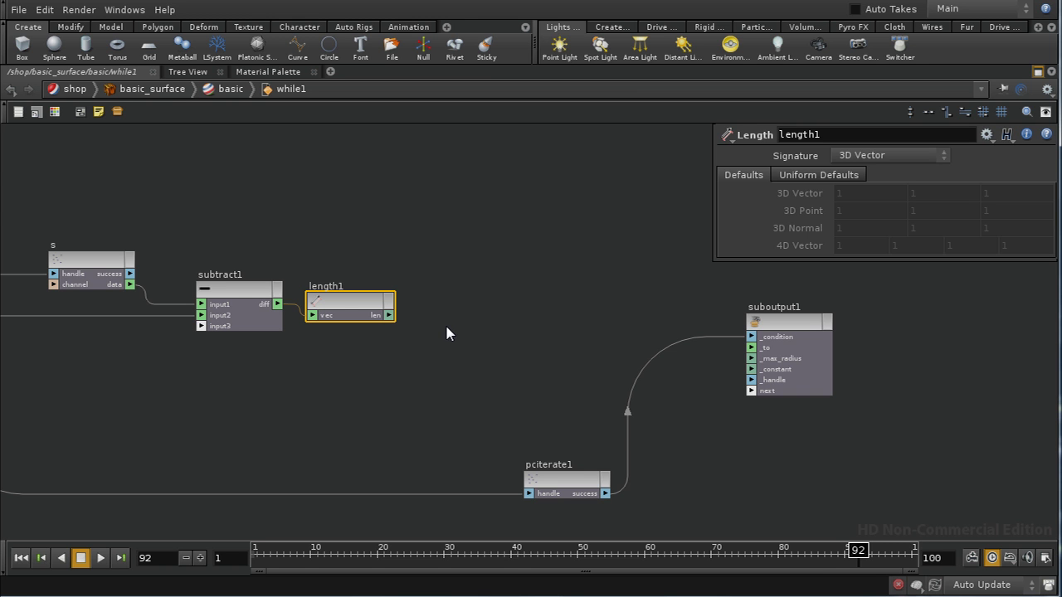
Step: Add a Smooth node after length1 and connect the len output to its amount input
key("Tab")
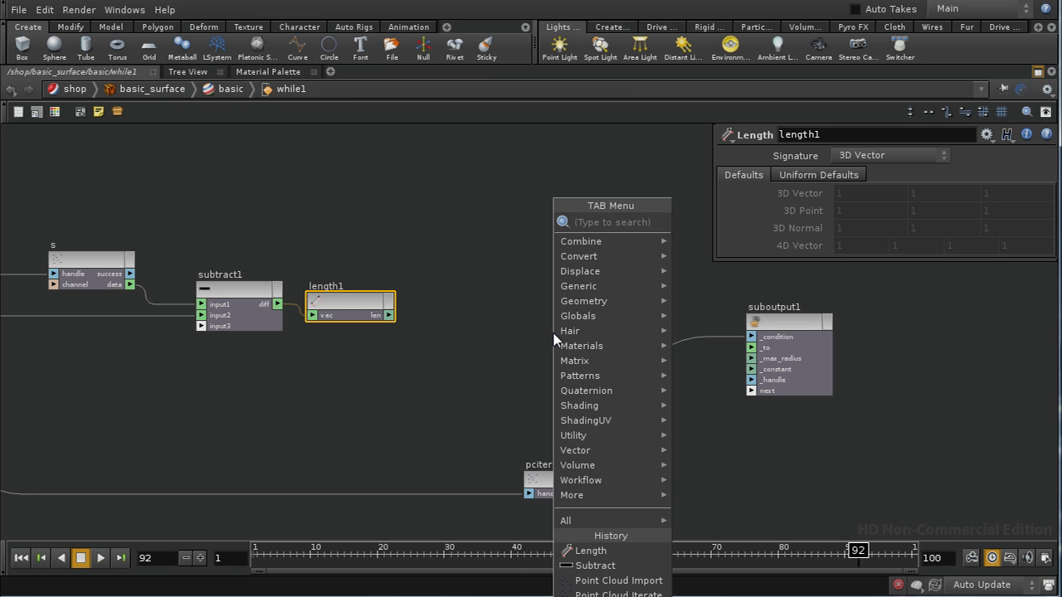
type("smo")
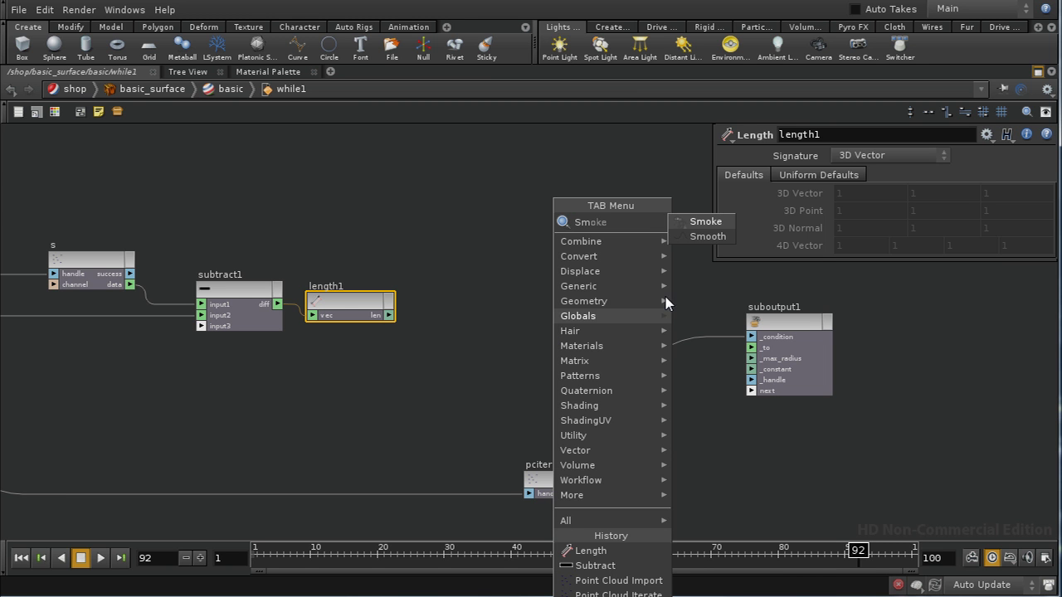
left_click(705, 237)
left_click(498, 308)
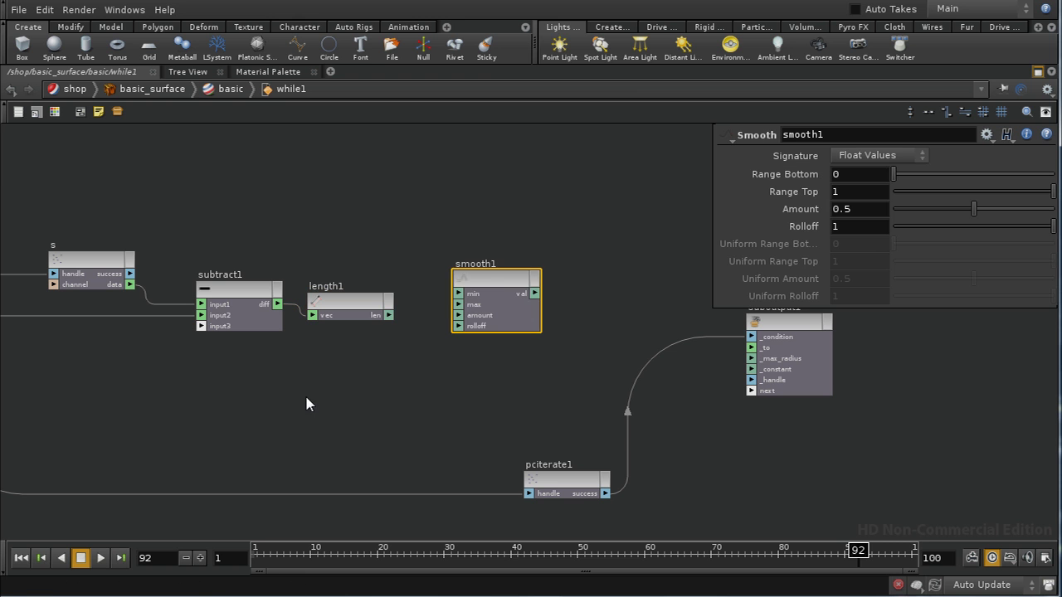
left_click_drag(497, 279, 506, 295)
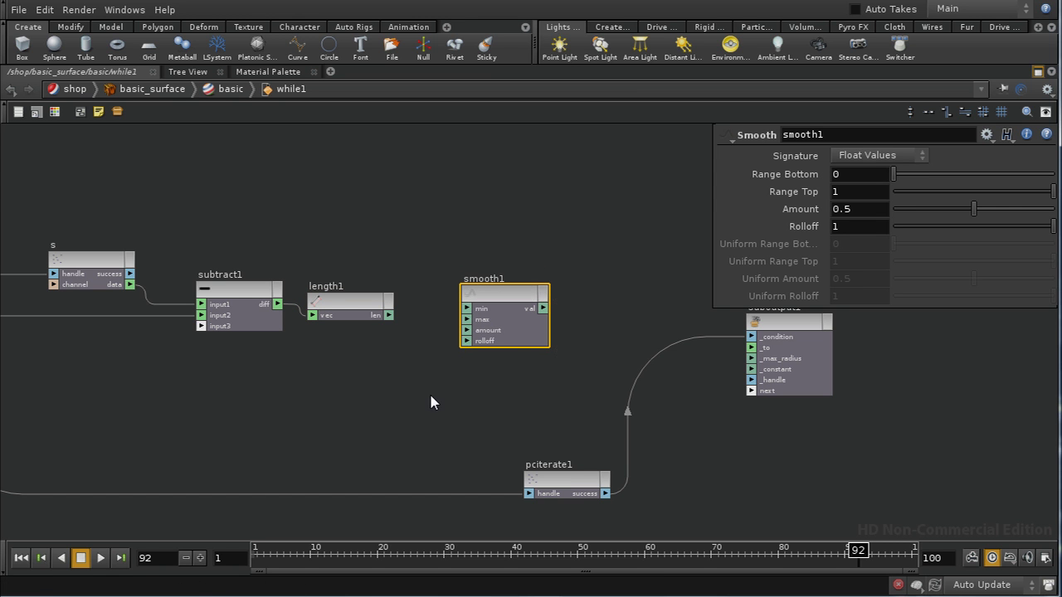
left_click_drag(390, 315, 470, 332)
Step: Connect subinput1's _max_radius to smooth1's max input and shift smooth1 slightly down
key("space")
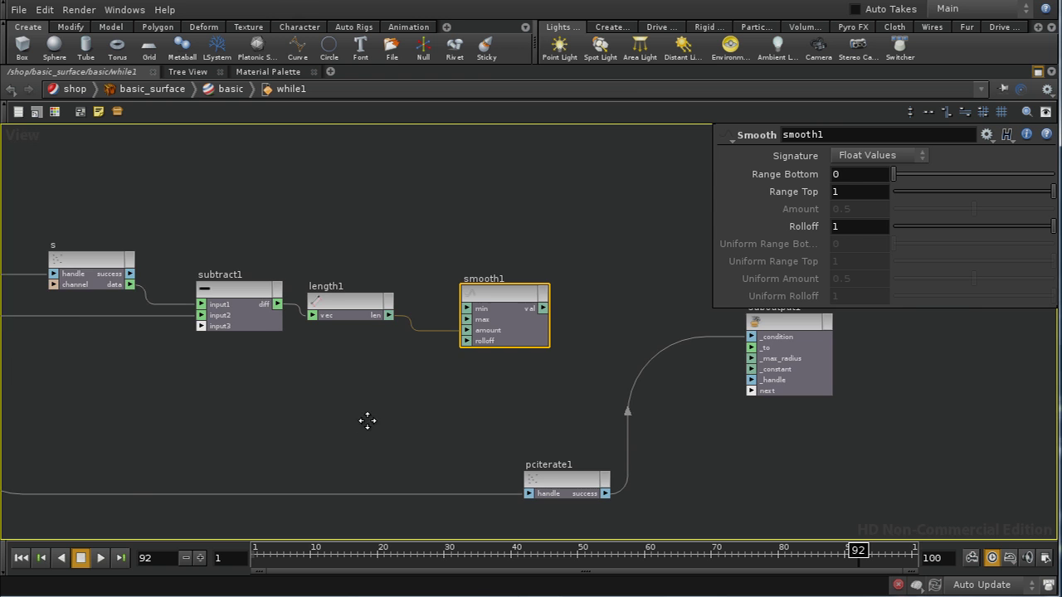
left_click_drag(367, 419, 504, 422)
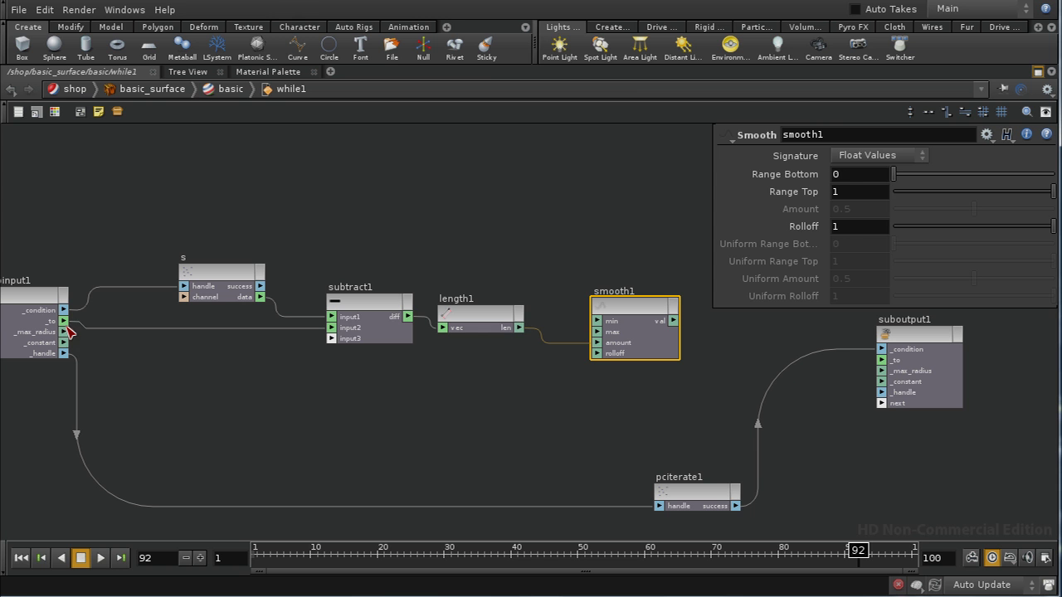
left_click_drag(70, 332, 595, 332)
middle_click_drag(591, 401, 456, 406)
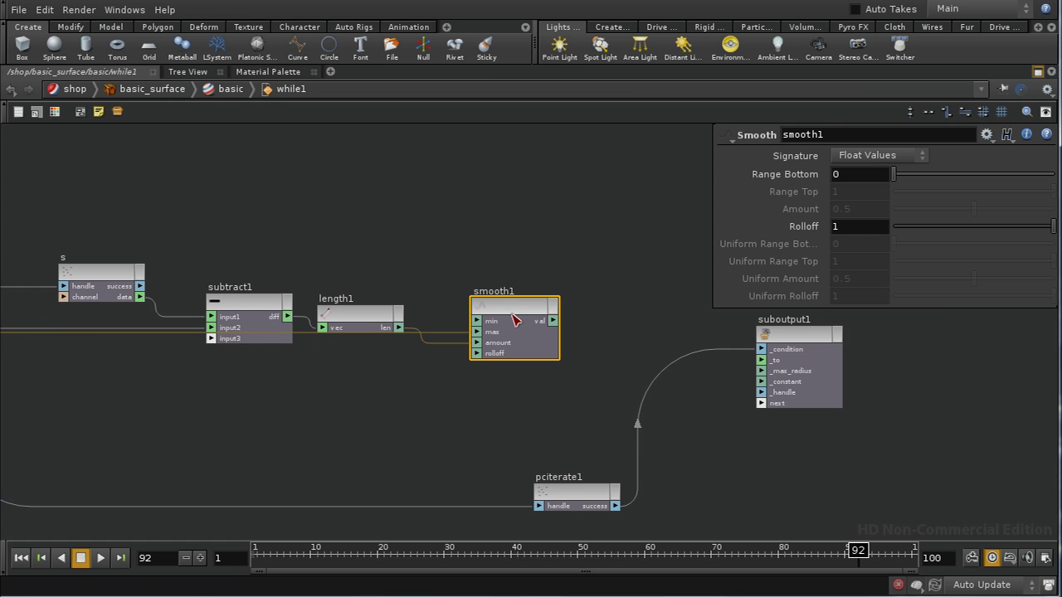
left_click_drag(512, 320, 495, 349)
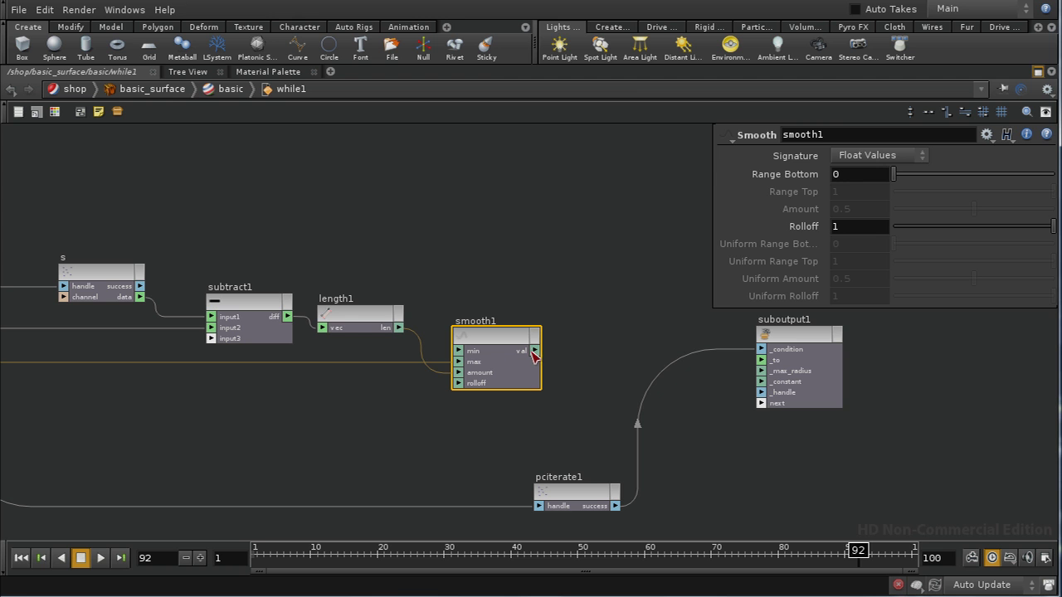
Step: Move suboutput1 farther out and add a Complement node fed by smooth1's val output
left_click_drag(810, 332, 974, 389)
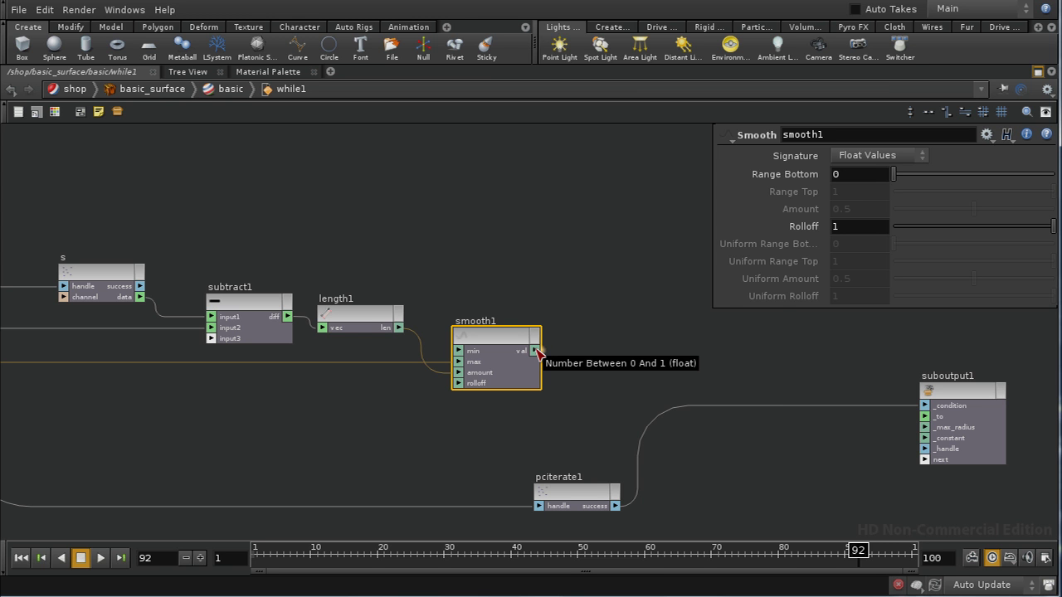
key("Tab")
type("co")
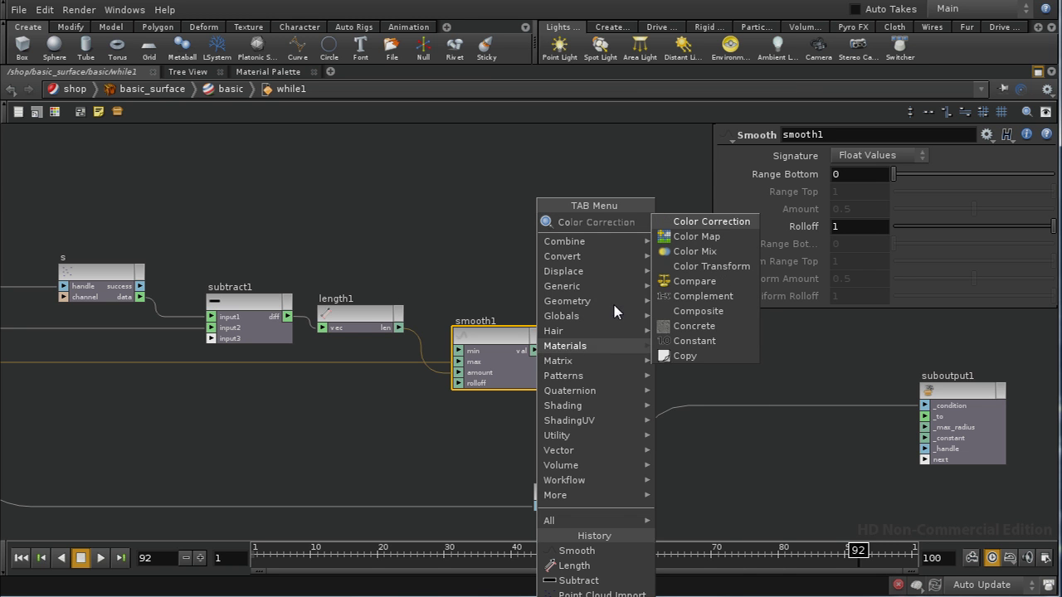
left_click(703, 297)
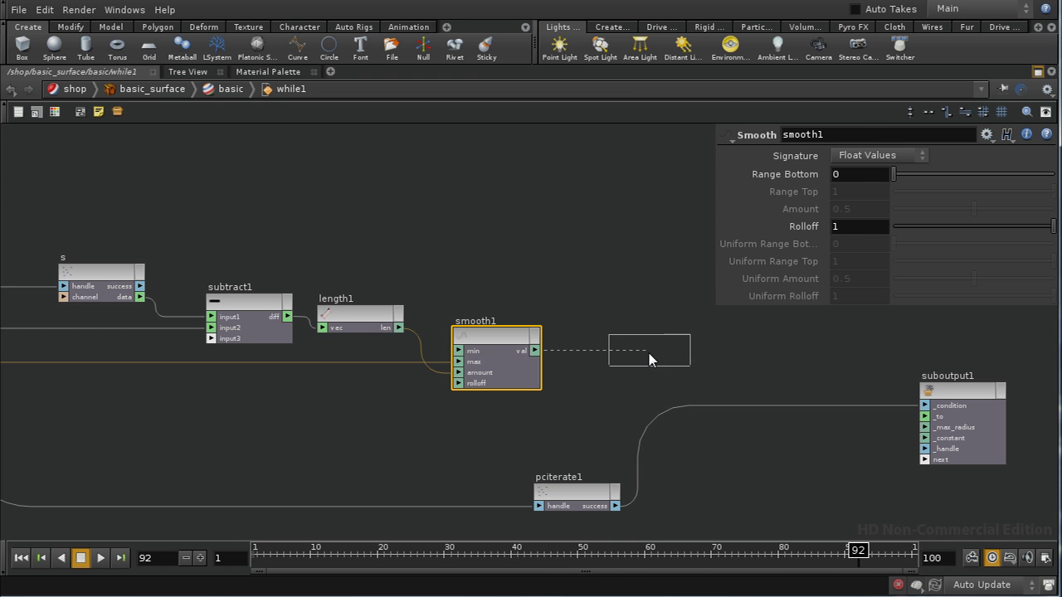
left_click(624, 364)
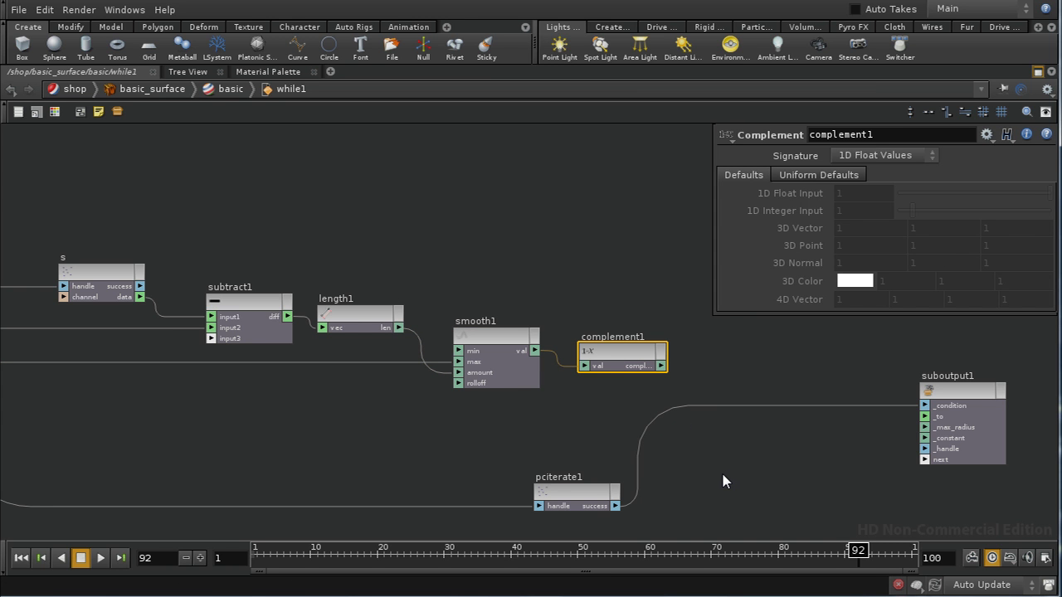
Step: Place an Add node between complement1 and suboutput1
middle_click_drag(723, 481, 739, 481)
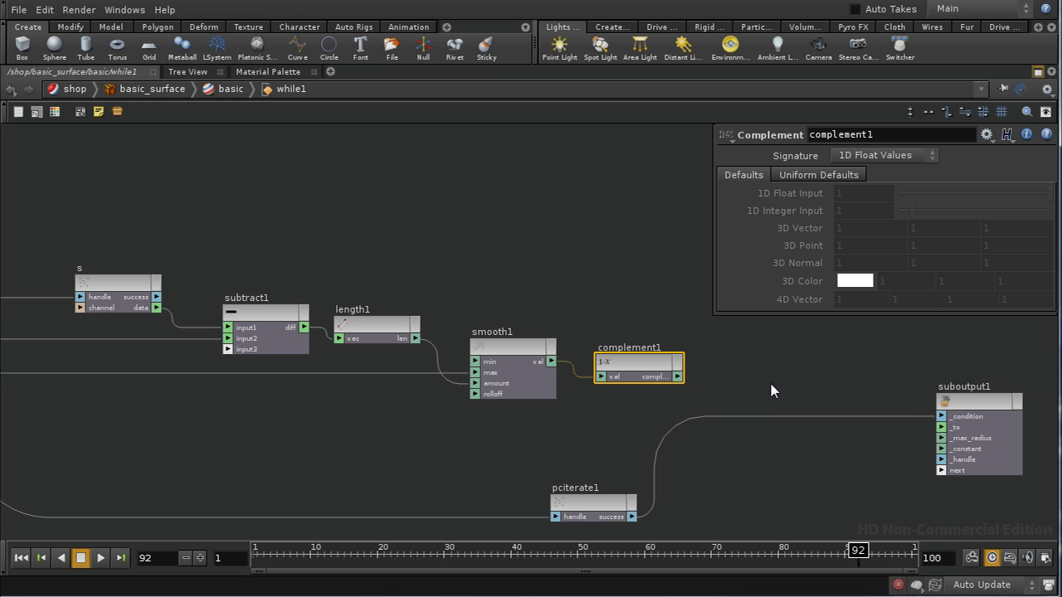
key("Tab")
type("Add")
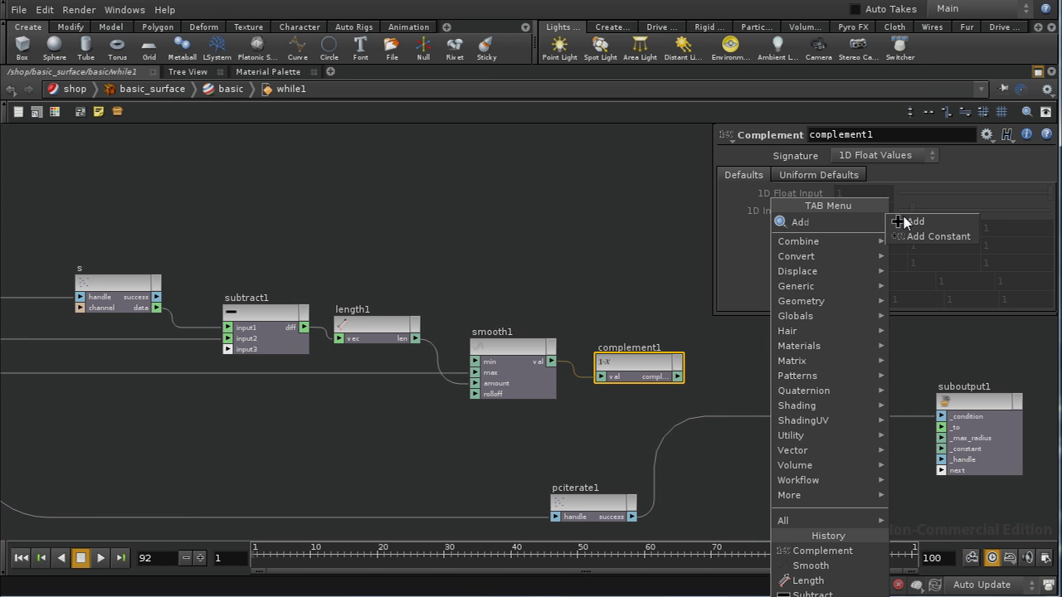
left_click(902, 222)
left_click(770, 372)
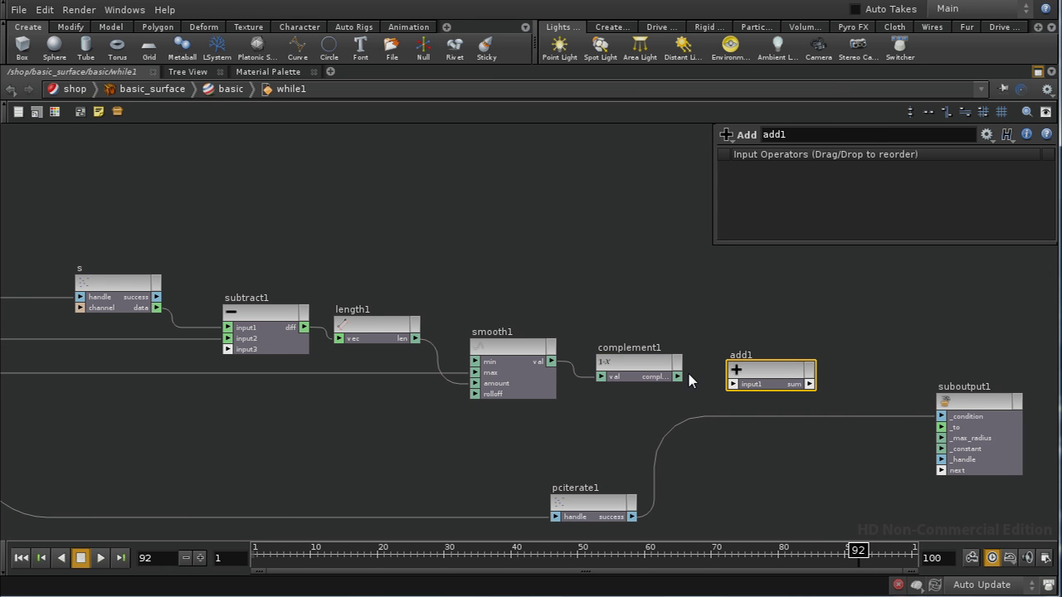
Step: Feed complement1's output and subinput1's _constant into add1's first two inputs
left_click_drag(680, 377, 734, 385)
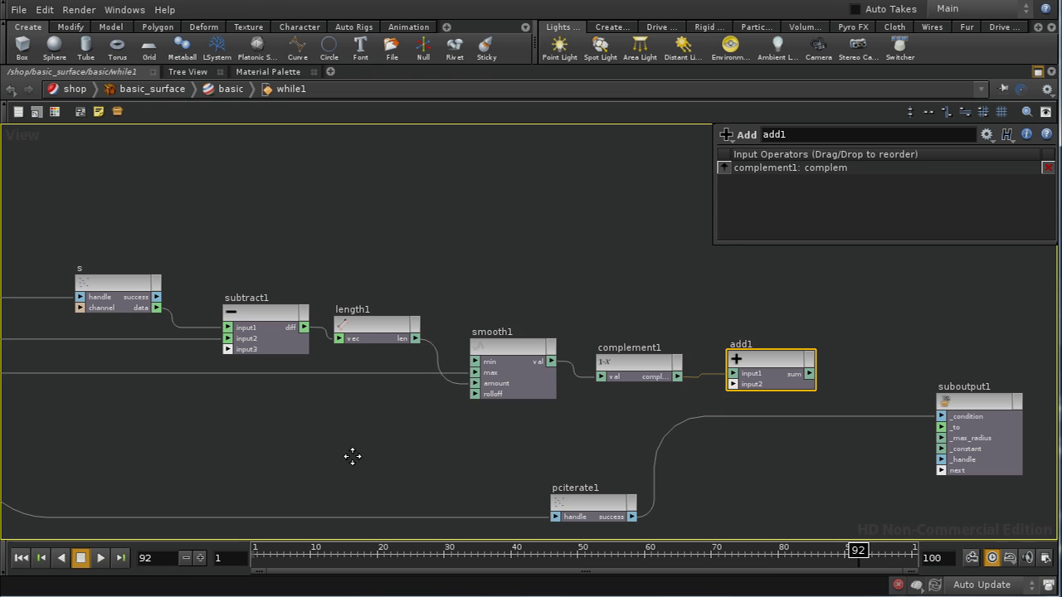
middle_click_drag(352, 455, 655, 424)
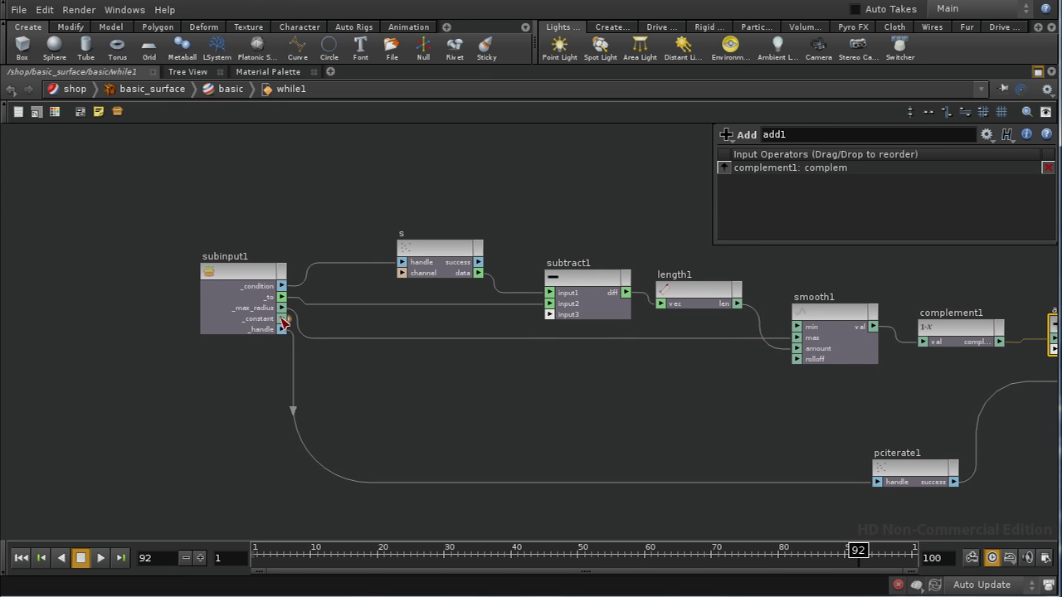
left_click_drag(282, 319, 893, 396)
middle_click_drag(892, 401, 564, 451)
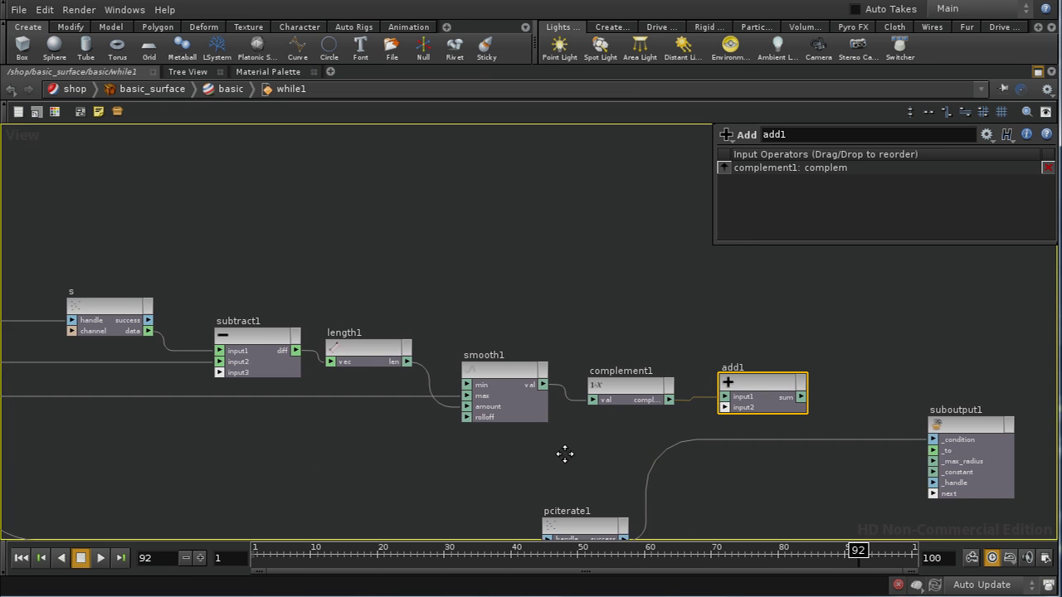
Step: Connect add1's sum to suboutput1's _constant input and nudge the add1 node
left_click_drag(564, 451, 934, 472)
left_click_drag(788, 407, 786, 400)
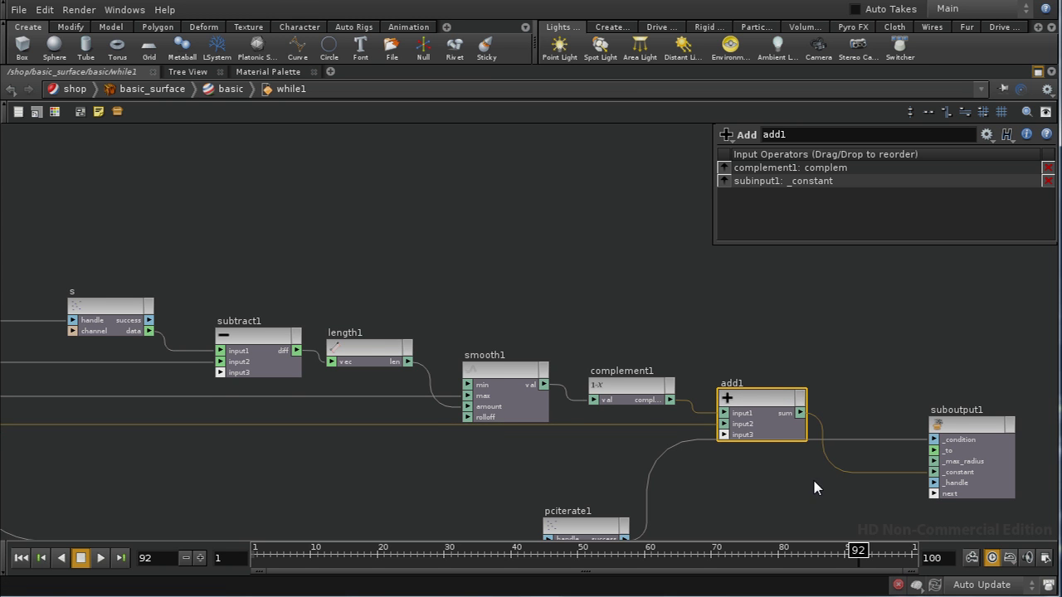
middle_click_drag(809, 480, 801, 443)
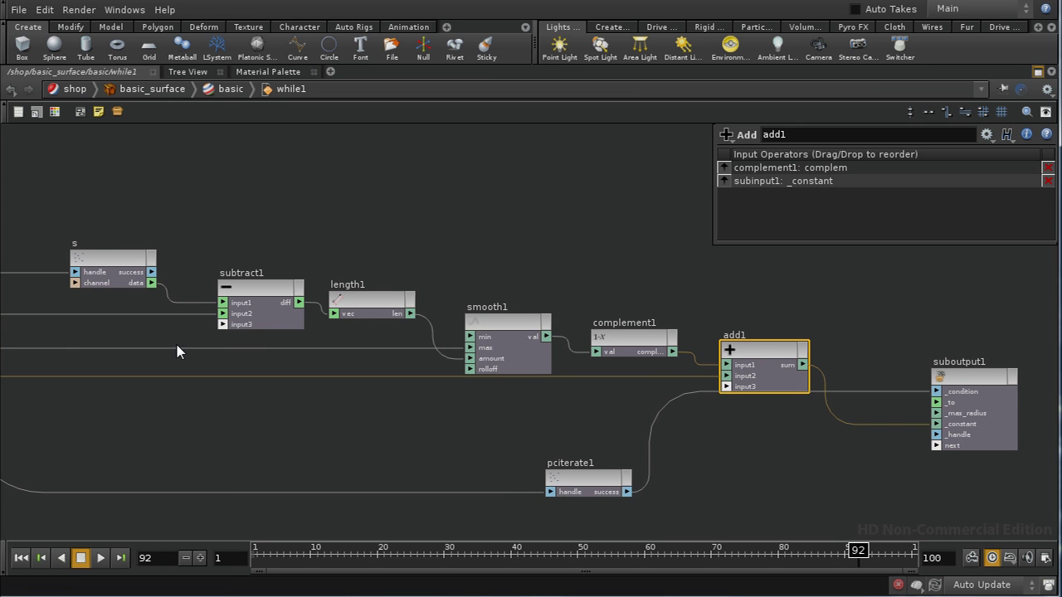
Step: Hide the parameter display and review the while1 network's wiring from subinput1 through pciterate1 to suboutput1
middle_click_drag(81, 418, 249, 427)
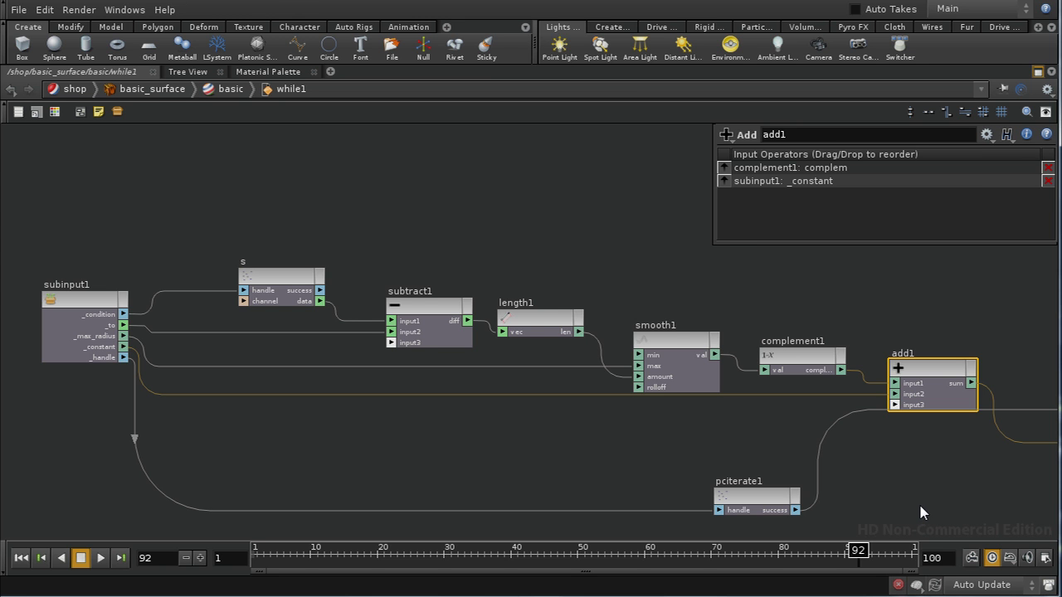
middle_click_drag(920, 512, 766, 450)
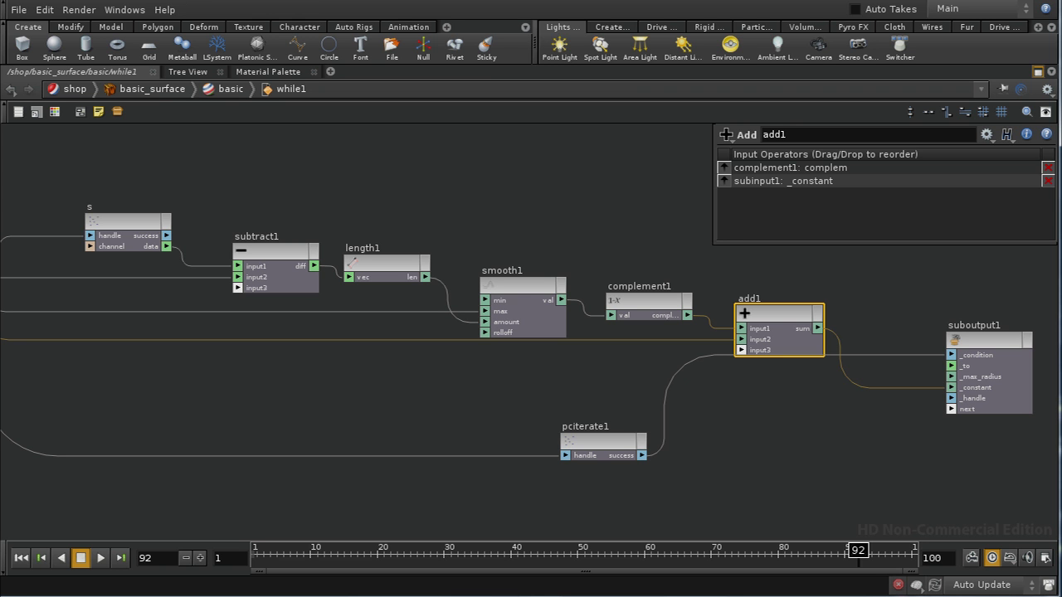
key("p")
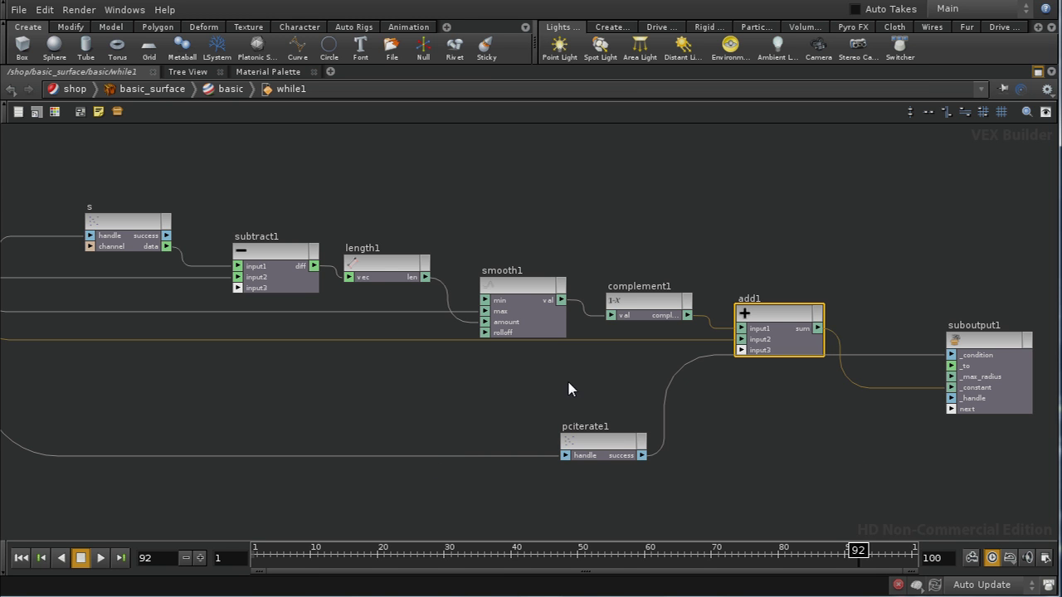
middle_click_drag(423, 397, 288, 320)
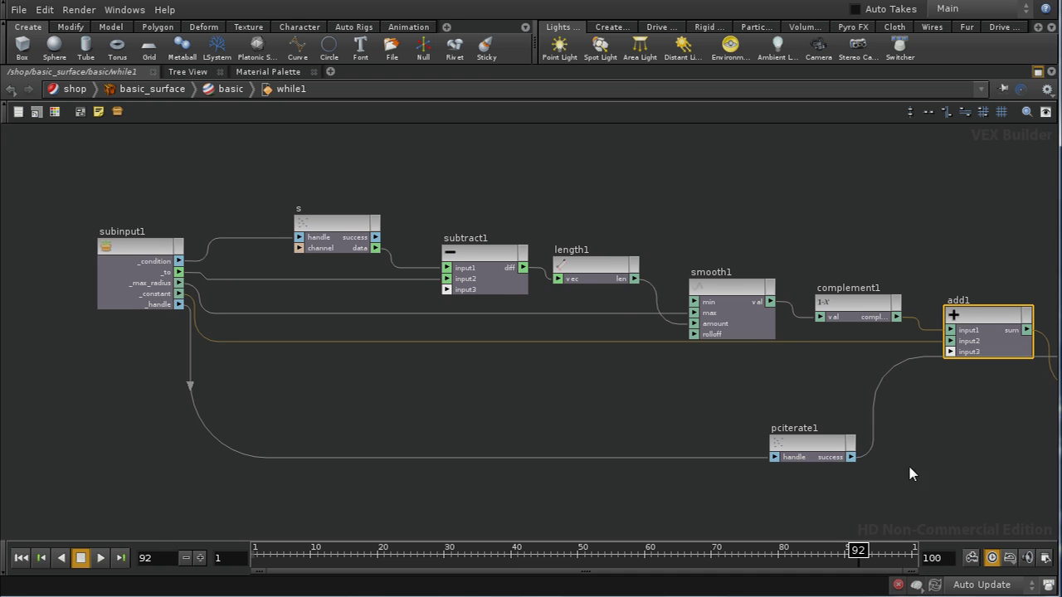
middle_click_drag(910, 473, 756, 456)
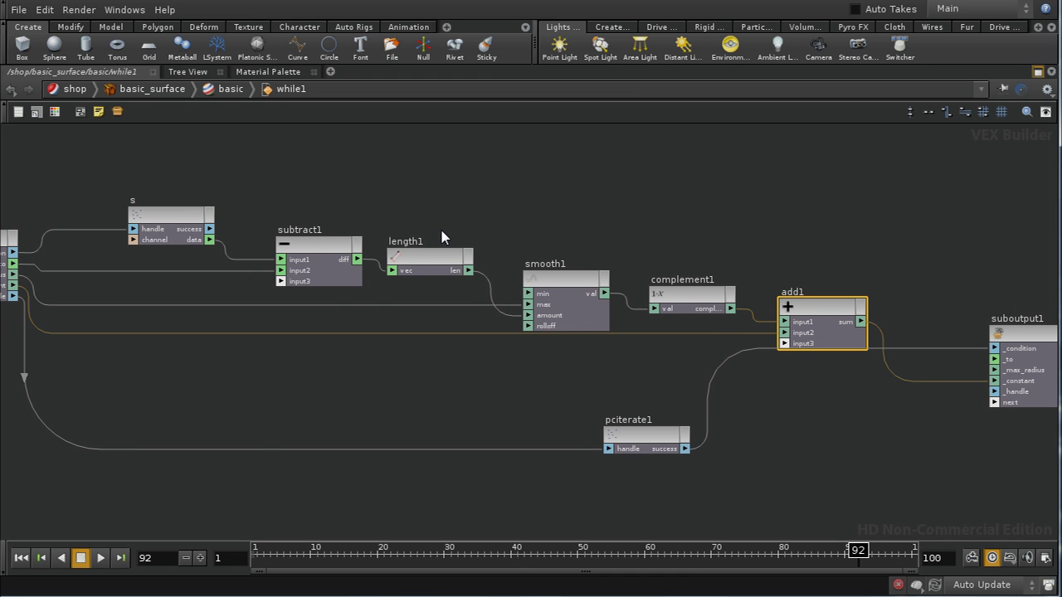
left_click(671, 438)
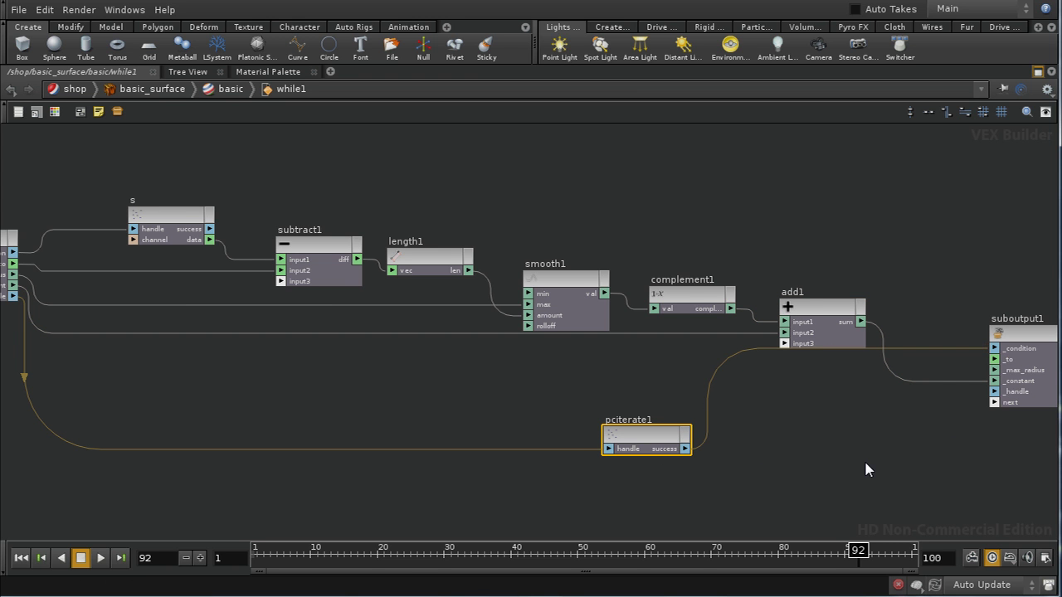
middle_click_drag(866, 461, 840, 458)
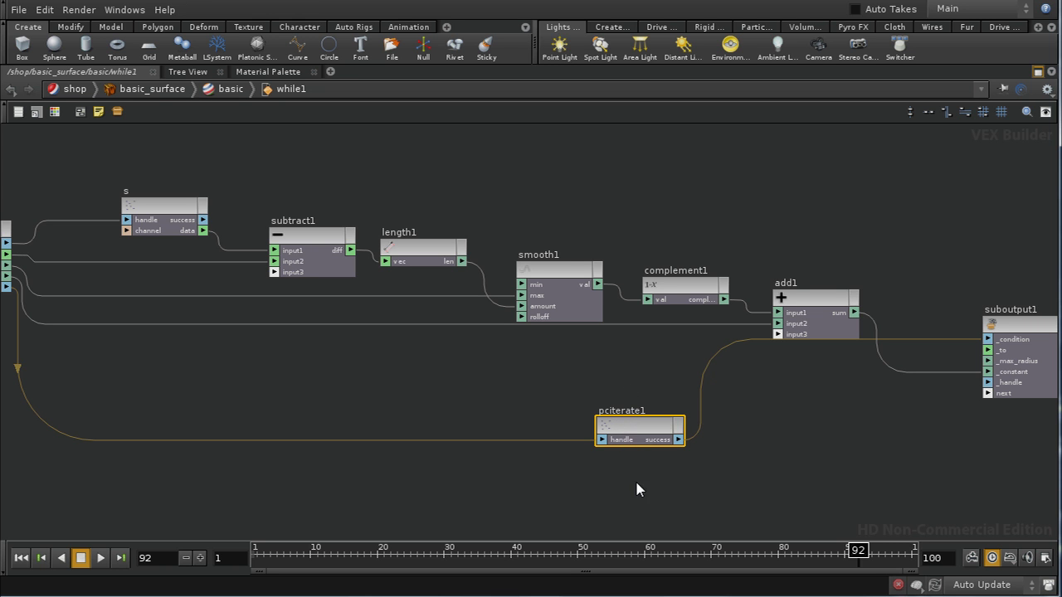
middle_click_drag(246, 381, 385, 391)
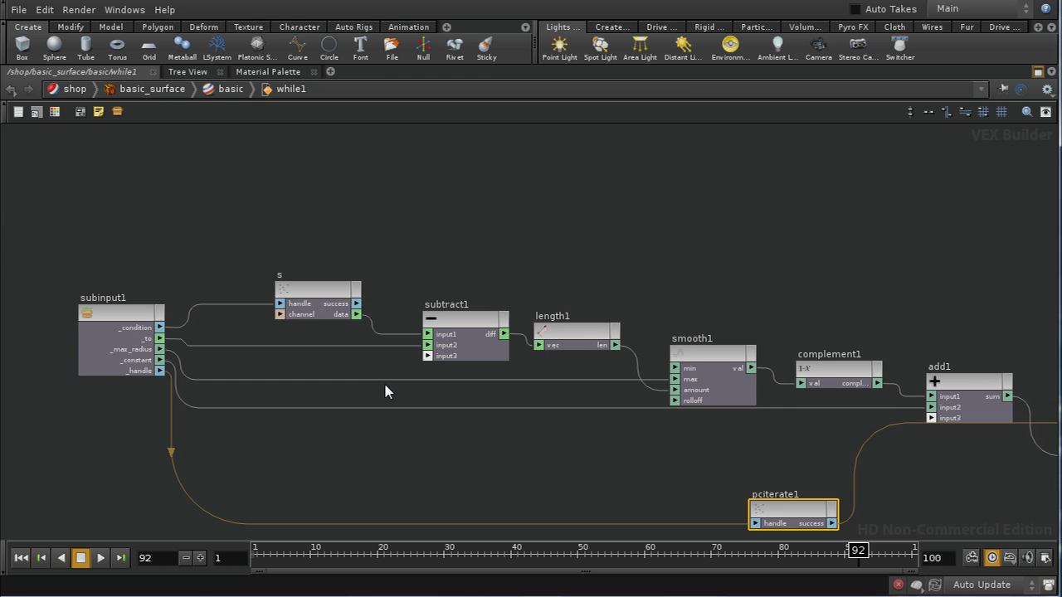
Step: Show the parameters of the Point Cloud Import node s and trace its data through the chain to suboutput1
left_click(329, 292)
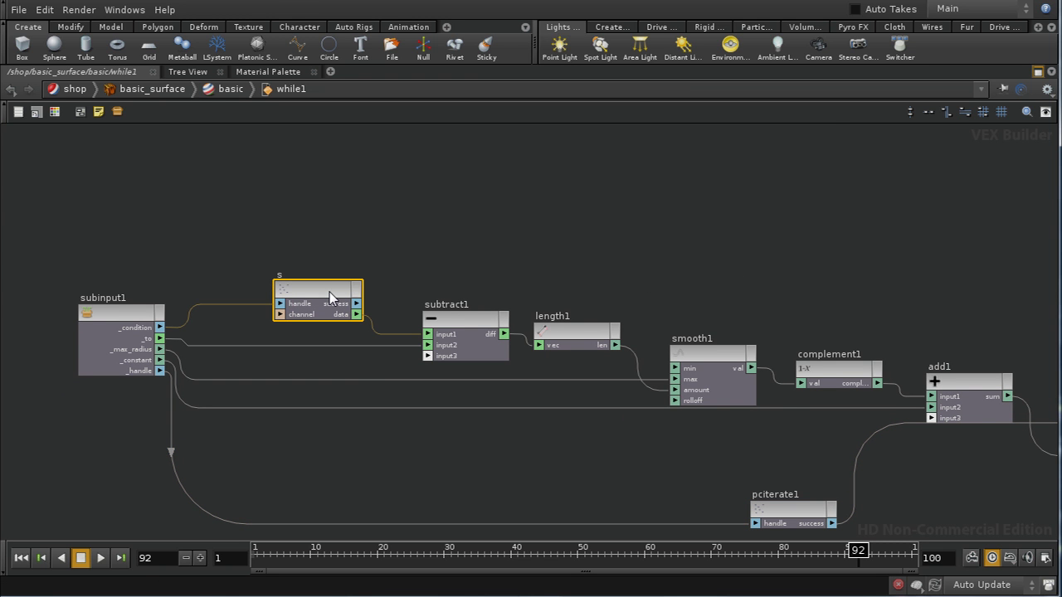
key("p")
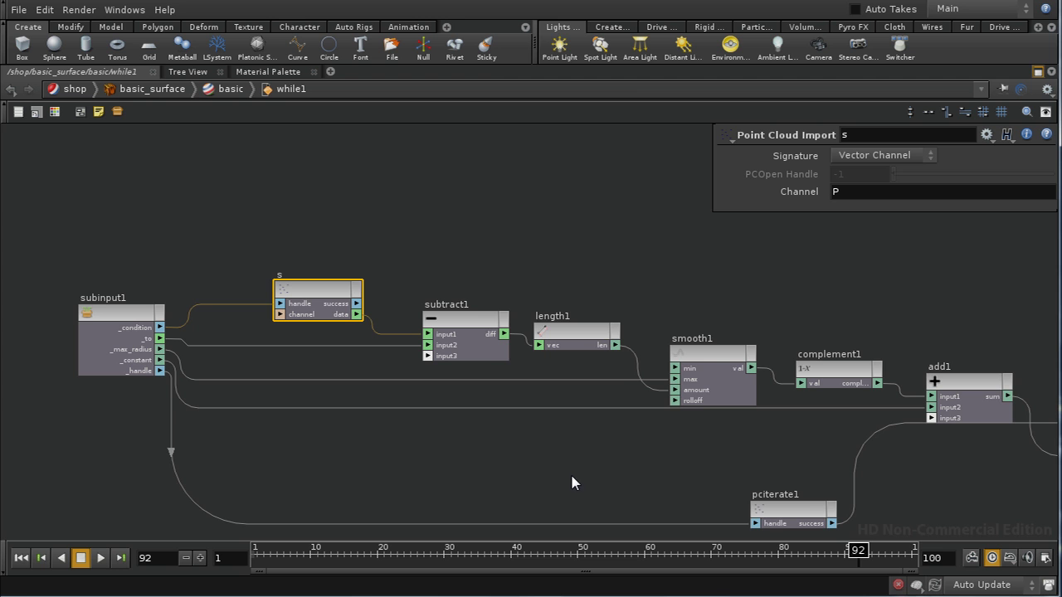
middle_click_drag(578, 491, 477, 420)
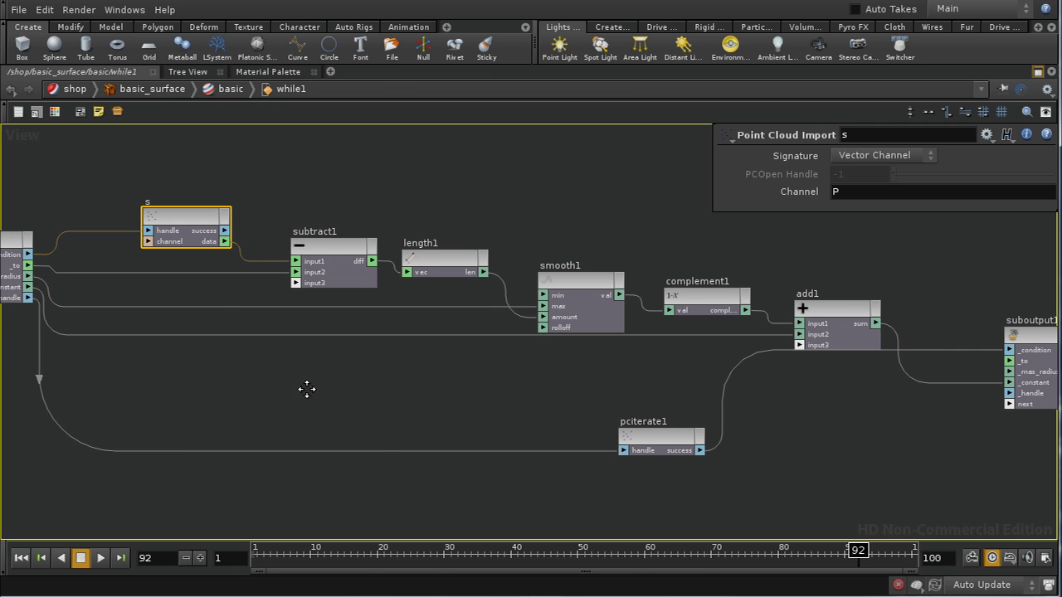
middle_click_drag(304, 387, 364, 392)
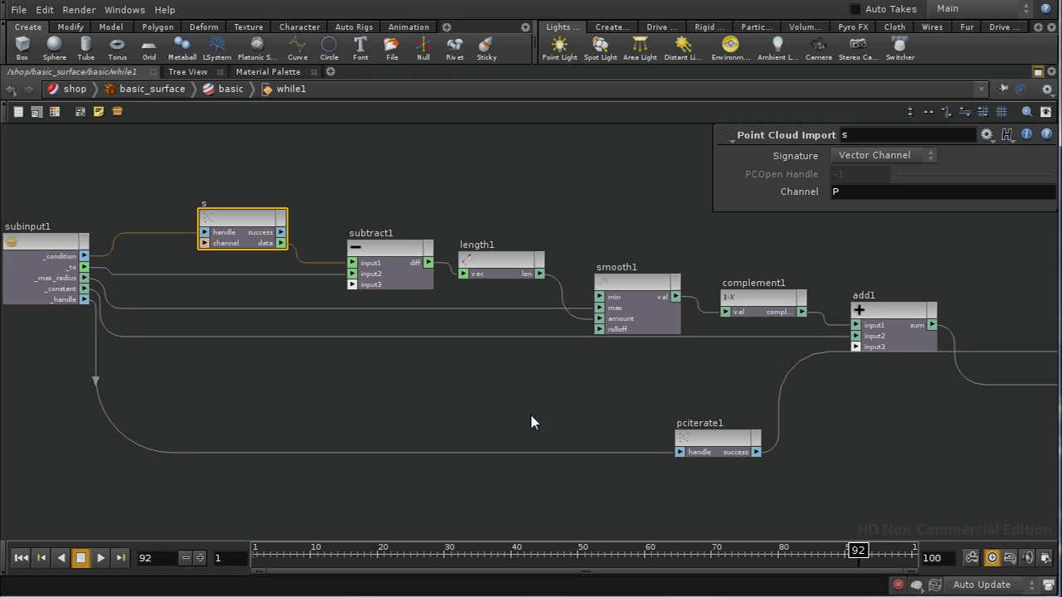
mouse_move(715, 380)
middle_mouse_down()
mouse_move(735, 408)
mouse_move(729, 378)
middle_mouse_up()
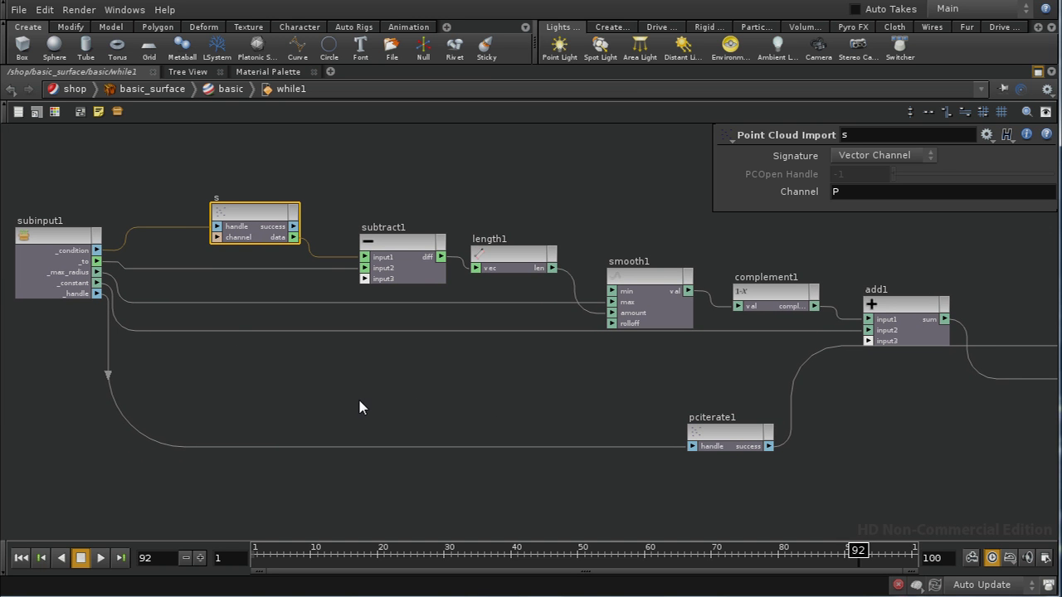
mouse_move(343, 379)
middle_mouse_down()
mouse_move(391, 405)
mouse_move(348, 387)
middle_mouse_up()
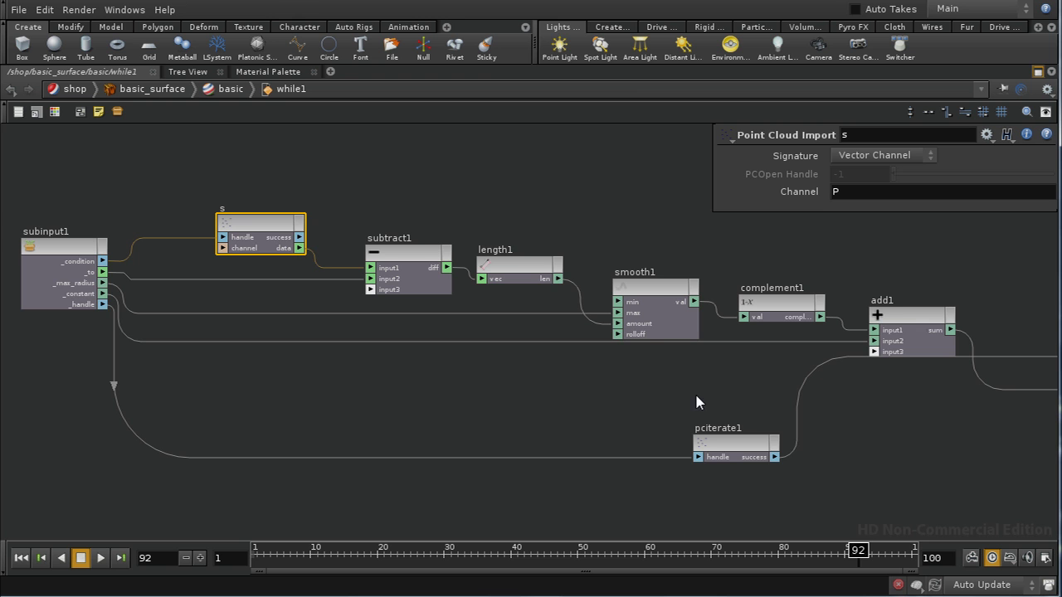
middle_click_drag(695, 403, 609, 409)
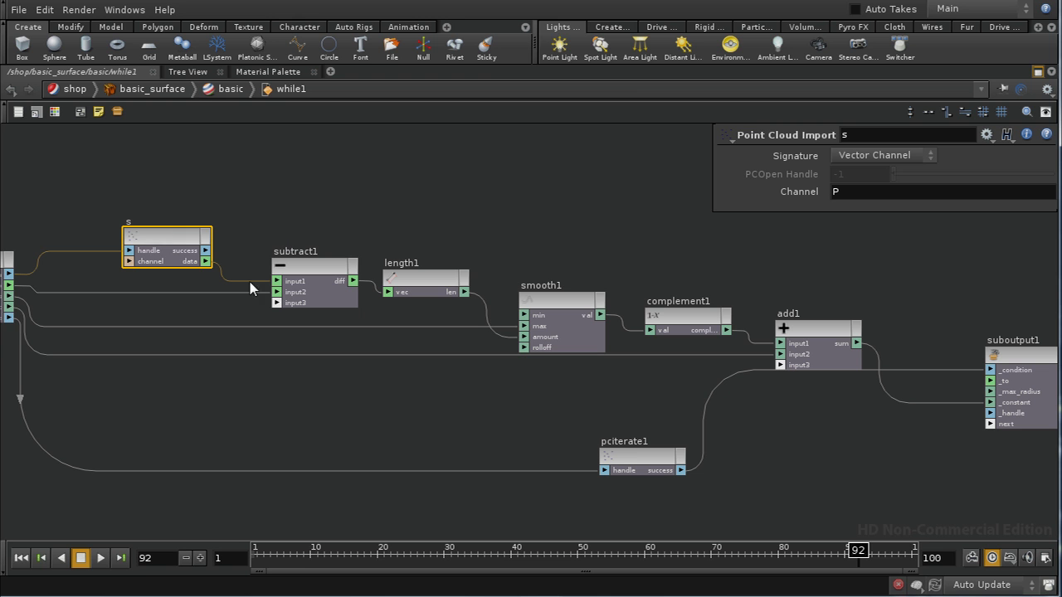
Step: Open the generated VEX code from pciterate1 and find the section produced by while1
right_click(628, 457)
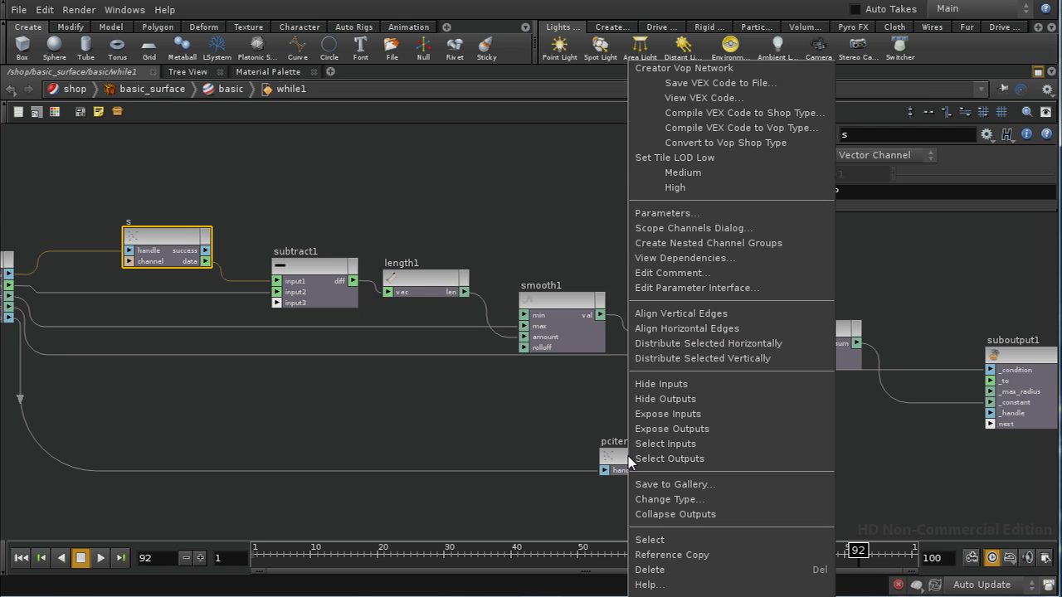
left_click(677, 99)
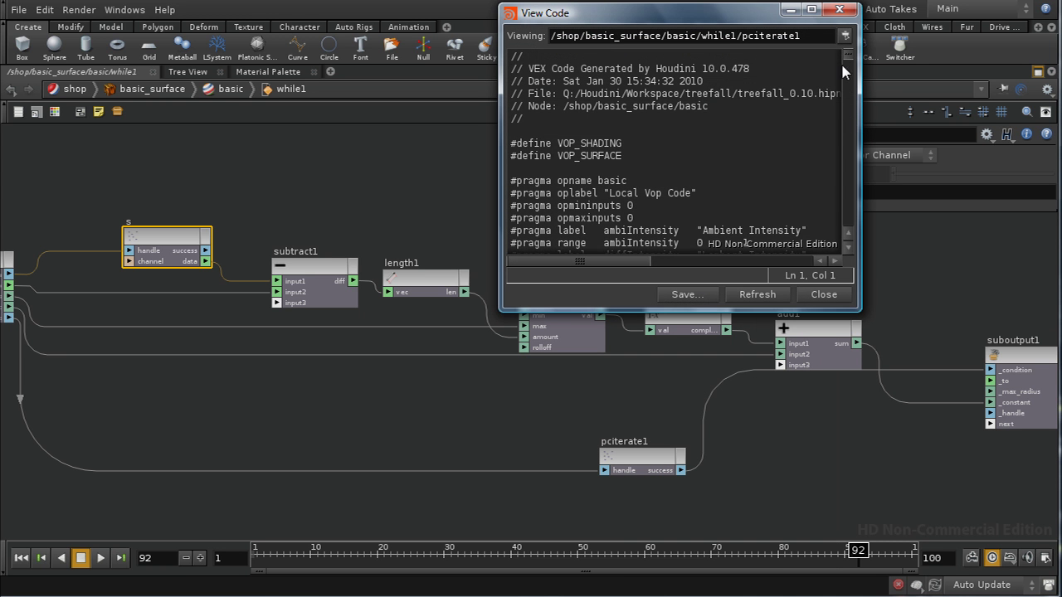
left_click_drag(851, 58, 865, 228)
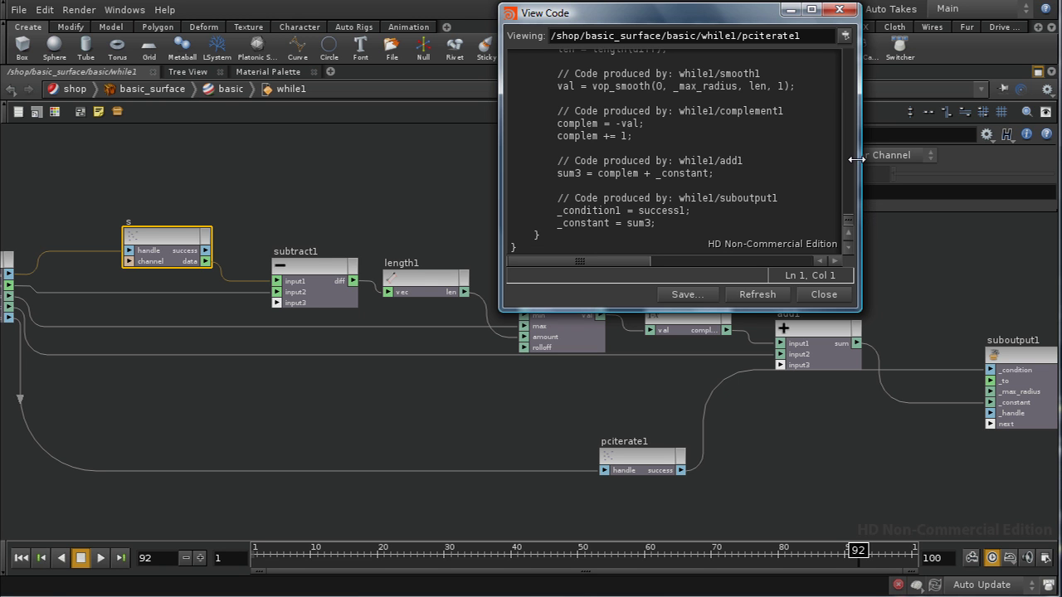
scroll(858, 108, "up", 5)
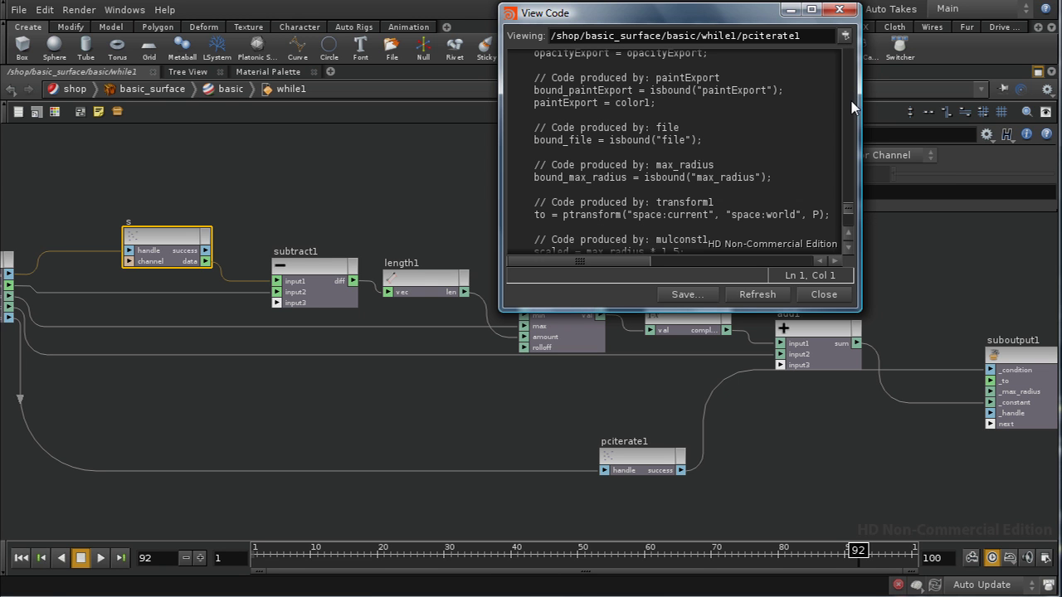
left_click(848, 248)
left_click_drag(853, 253, 853, 253)
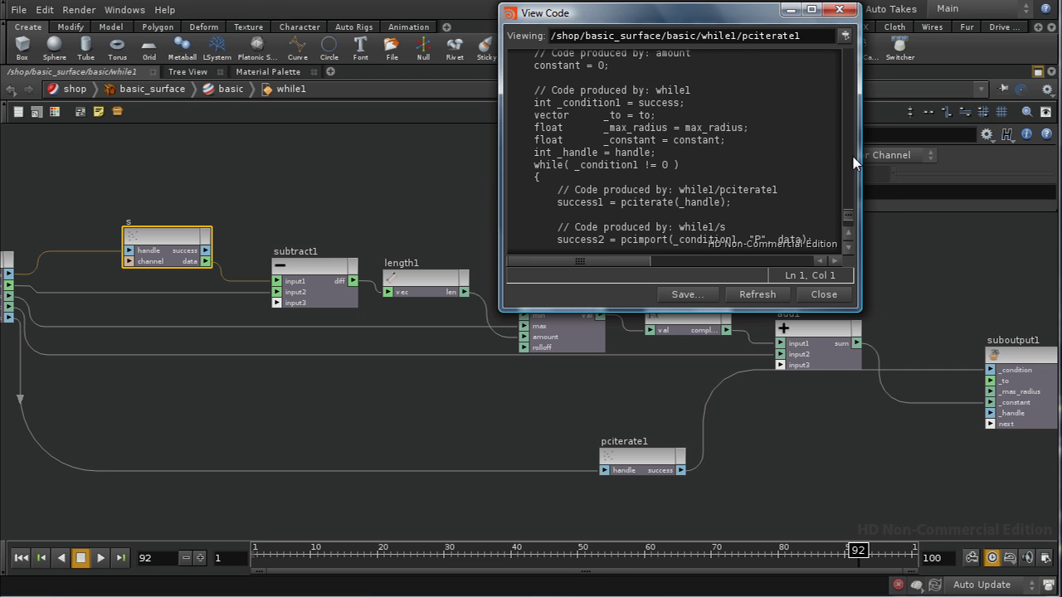
Step: Read the VEX code from pcopen1 through the while loop's pciterate and pcimport calls, then close the code viewer
scroll(818, 178, "down", 5)
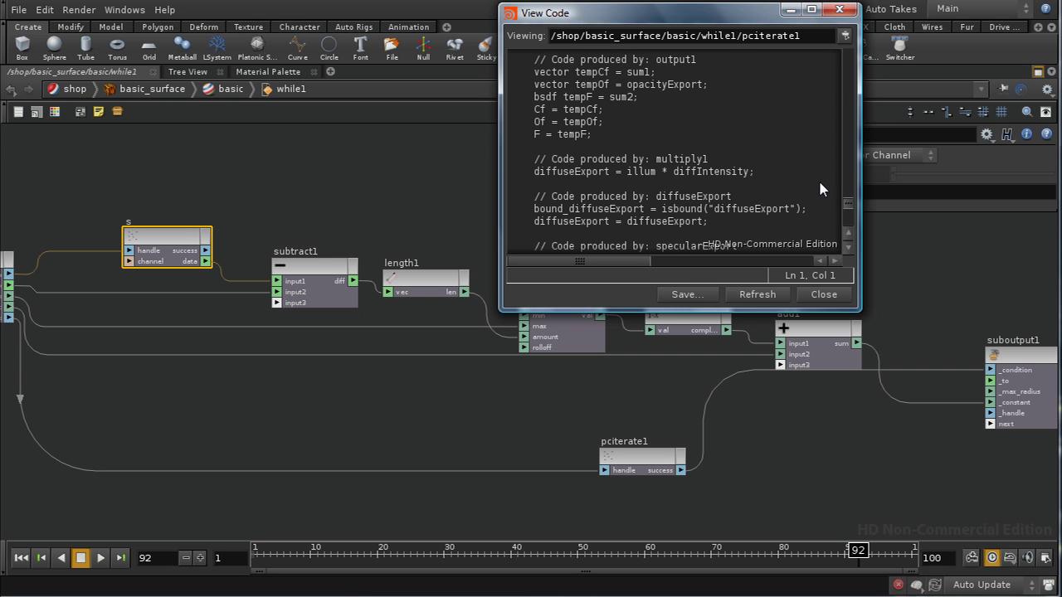
left_click(848, 249)
left_click_drag(851, 252, 850, 251)
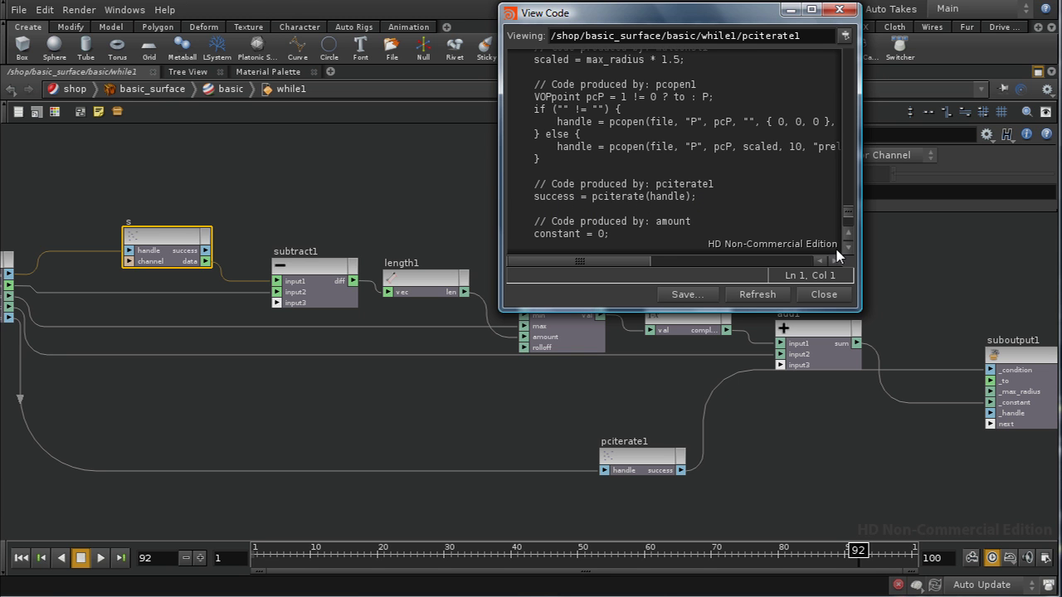
scroll(848, 254, "down", 4)
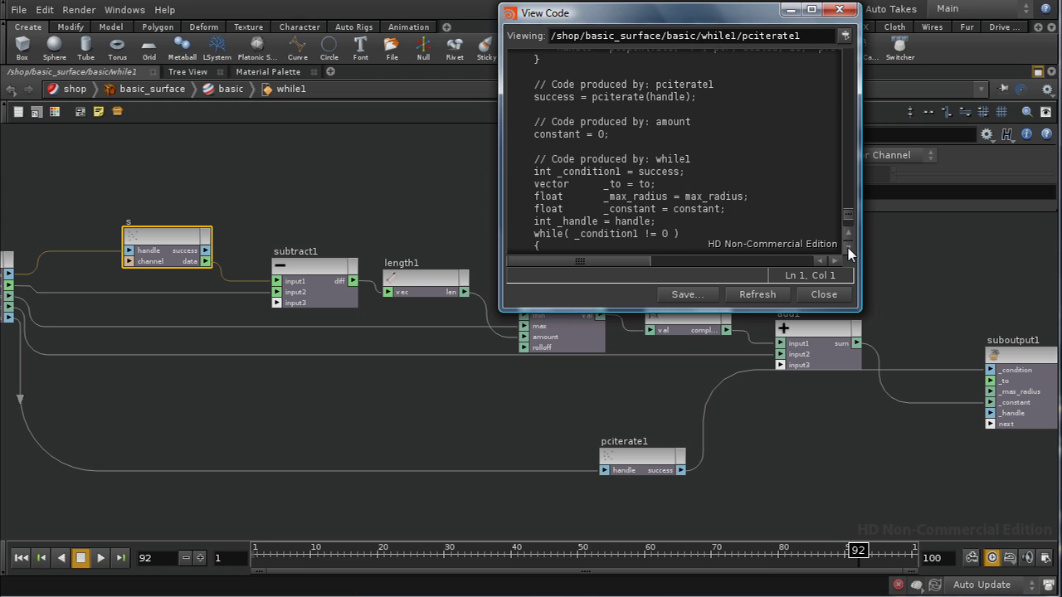
scroll(848, 254, "down", 3)
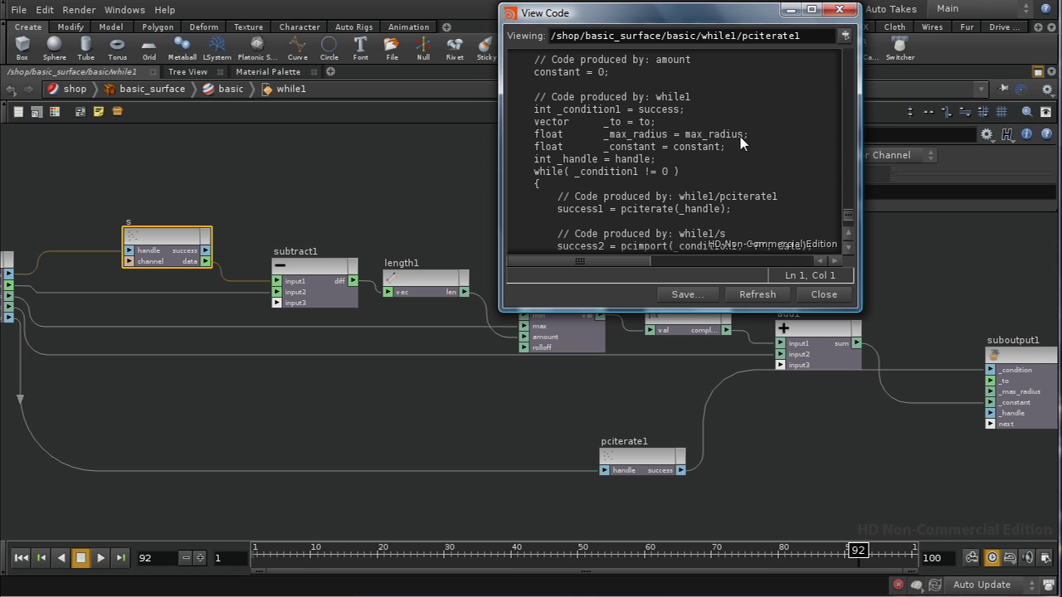
left_click(848, 247)
left_click(848, 247)
left_click(848, 247)
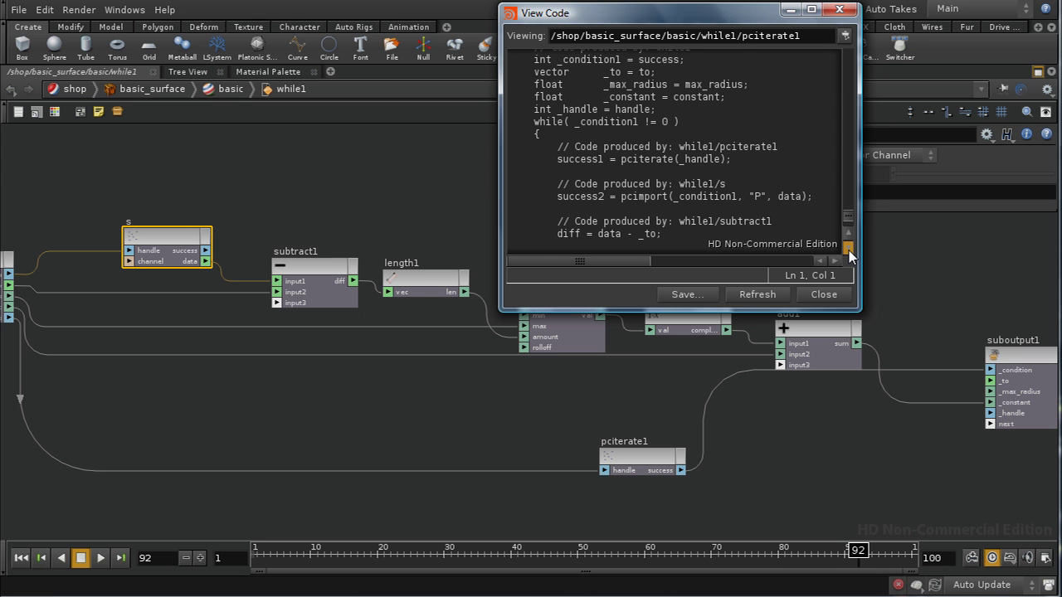
left_click(848, 248)
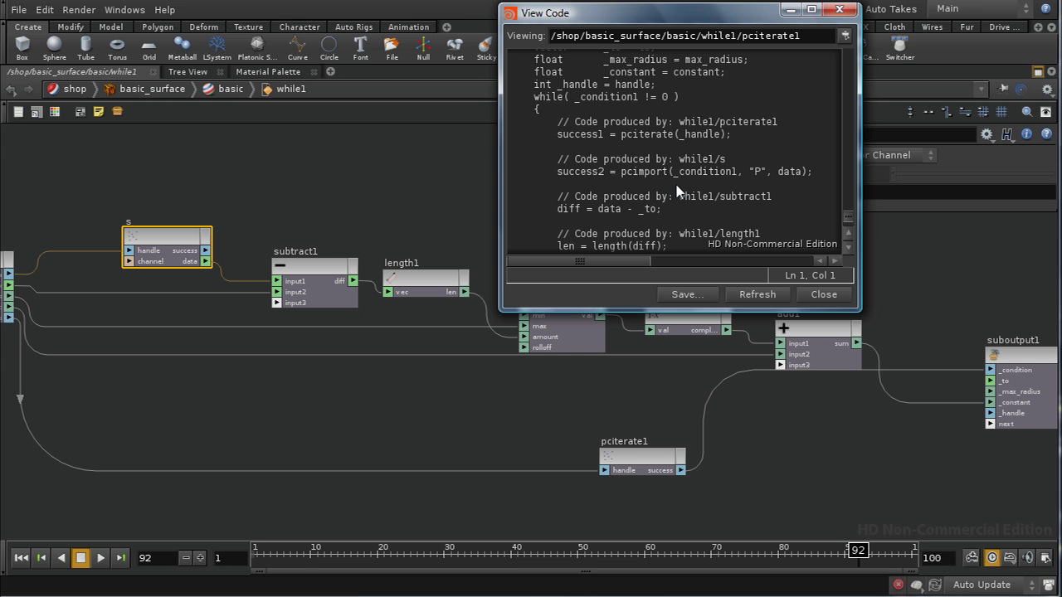
left_click(816, 293)
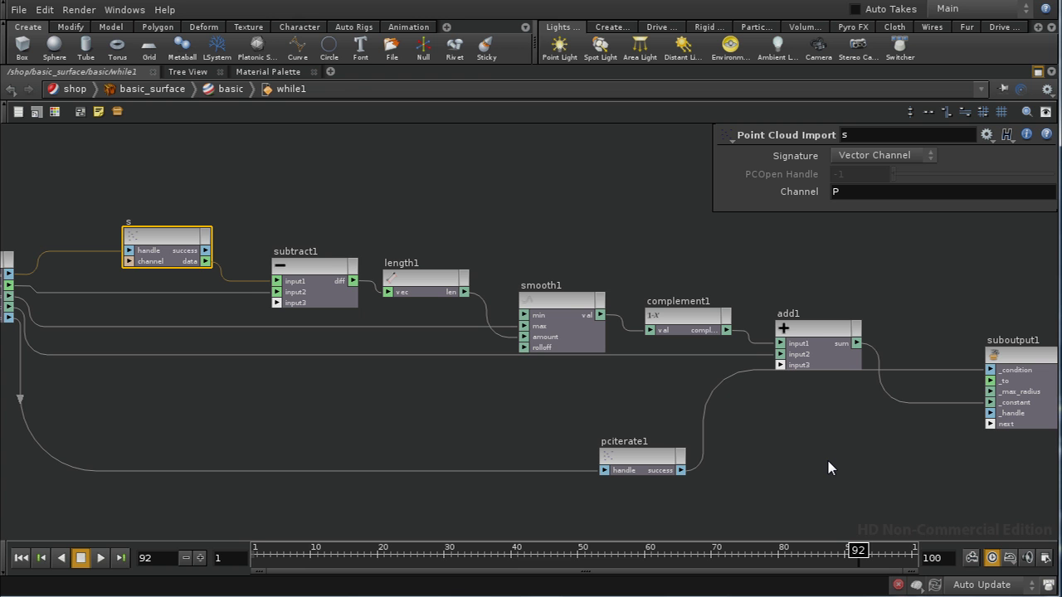
Step: Move pciterate1 beyond add1 in the layout and place suboutput1 farther out to make room between them
middle_click_drag(828, 468, 690, 461)
left_click_drag(501, 454, 725, 480)
middle_click_drag(898, 494, 671, 457)
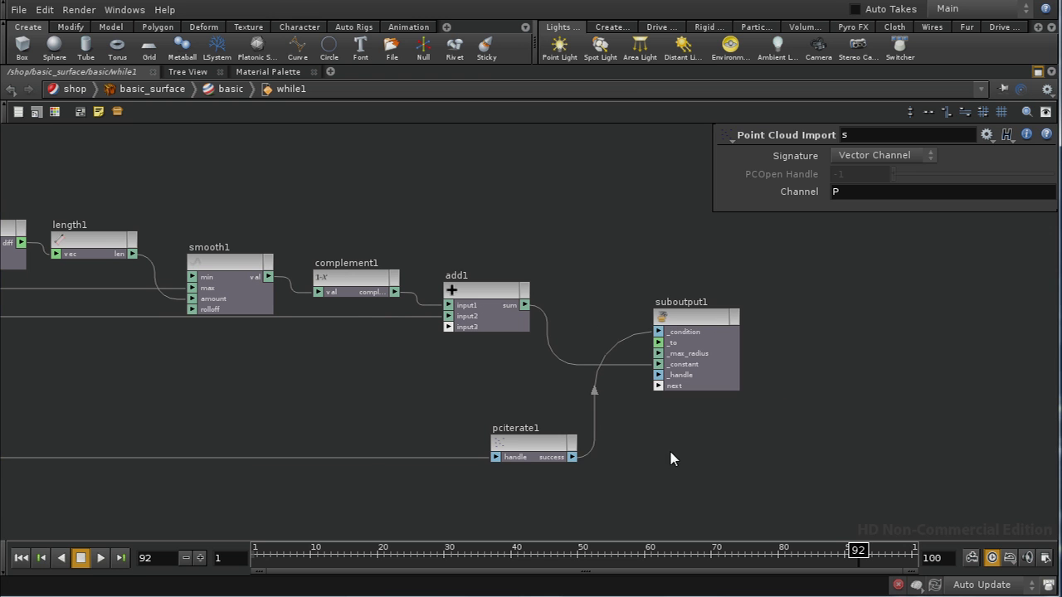
left_click_drag(709, 323, 843, 347)
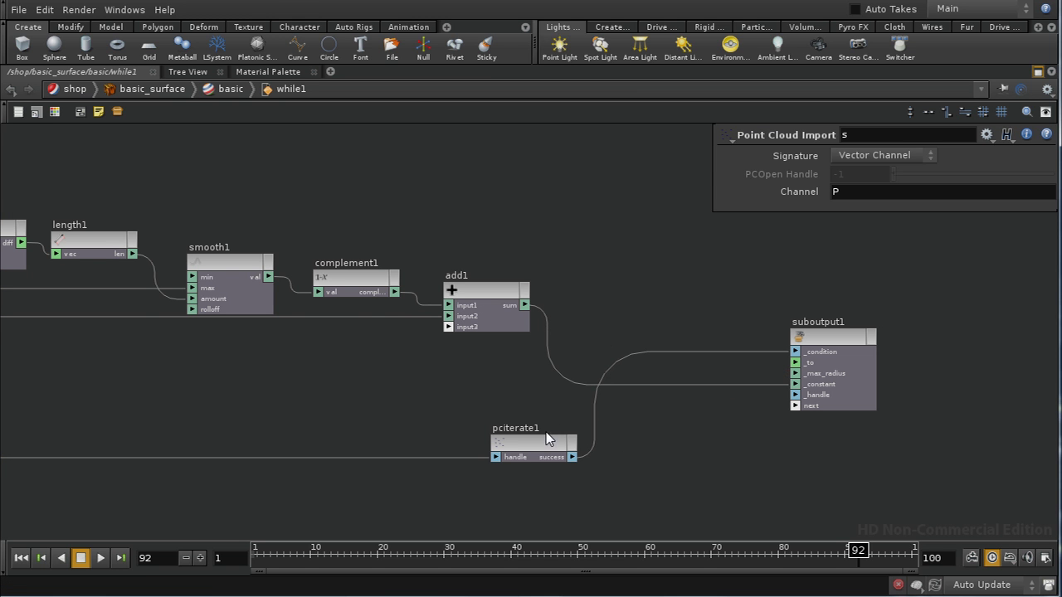
left_click_drag(546, 443, 600, 442)
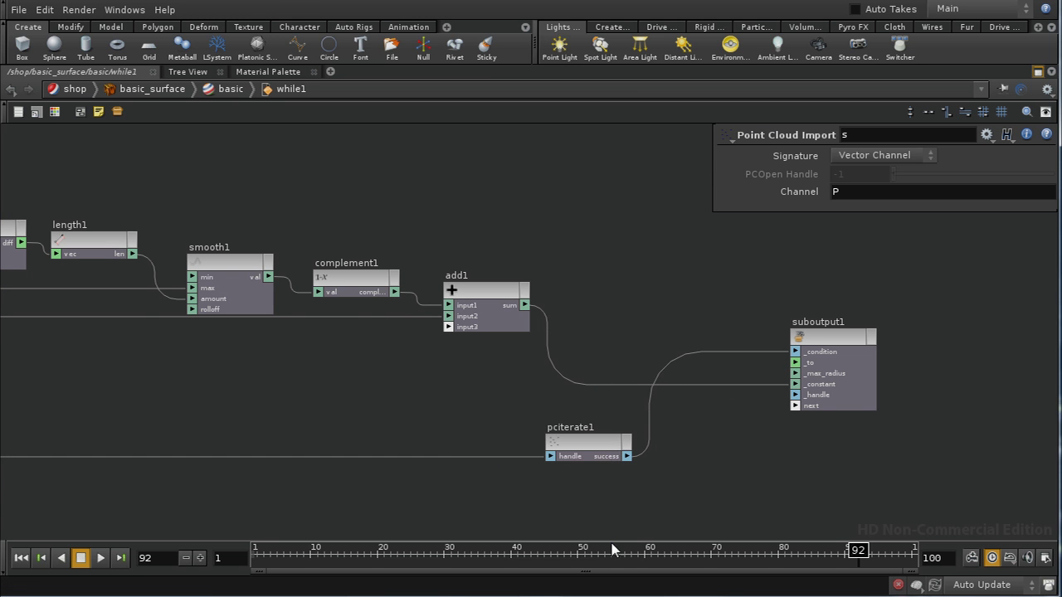
Step: Add a Switch node to the while1 network, placed just before pciterate1
key("Tab")
type("sw")
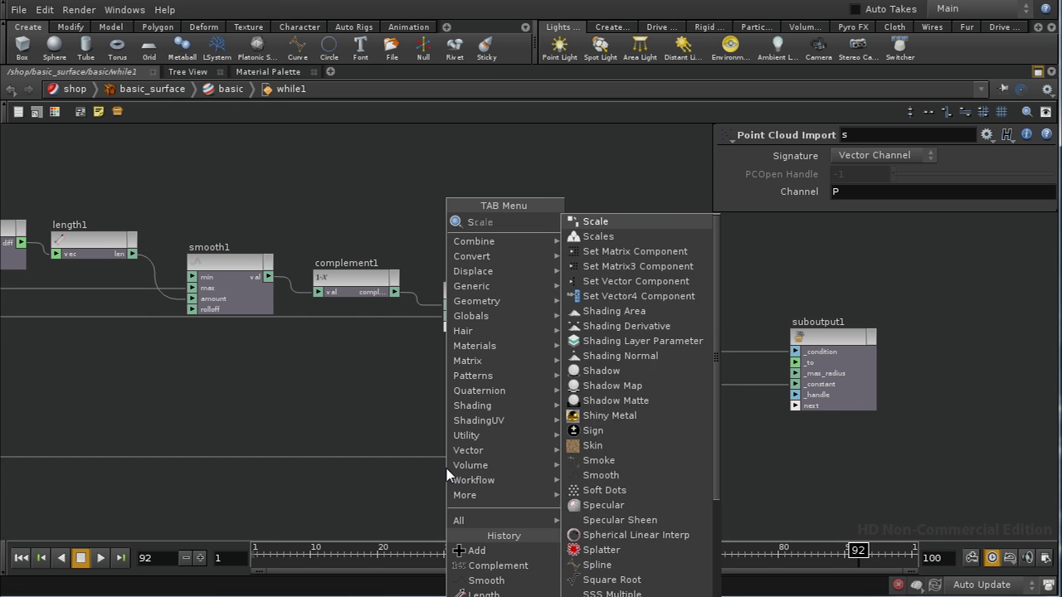
left_click(614, 224)
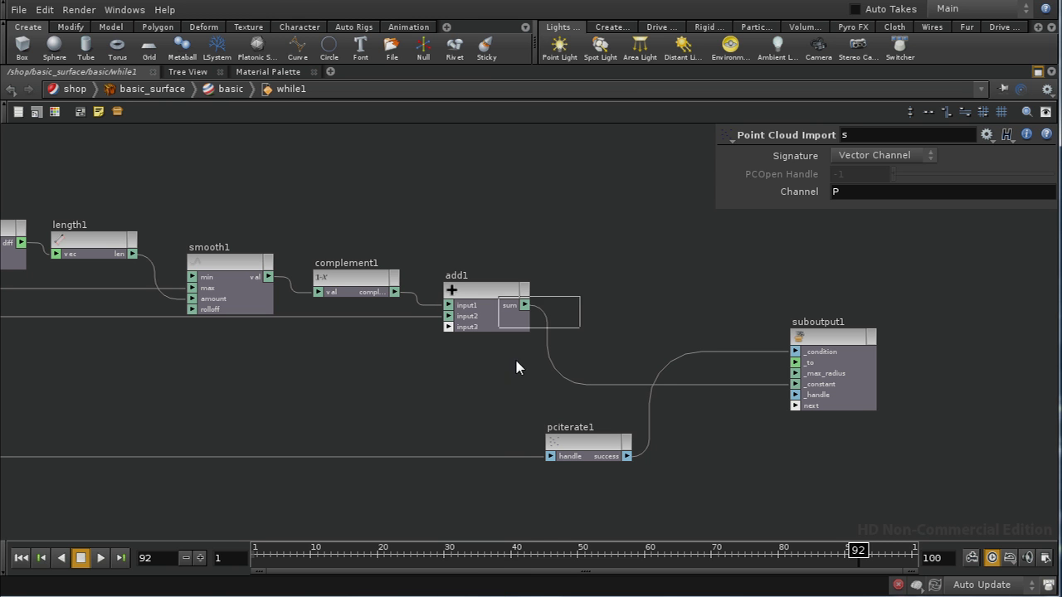
left_click(452, 435)
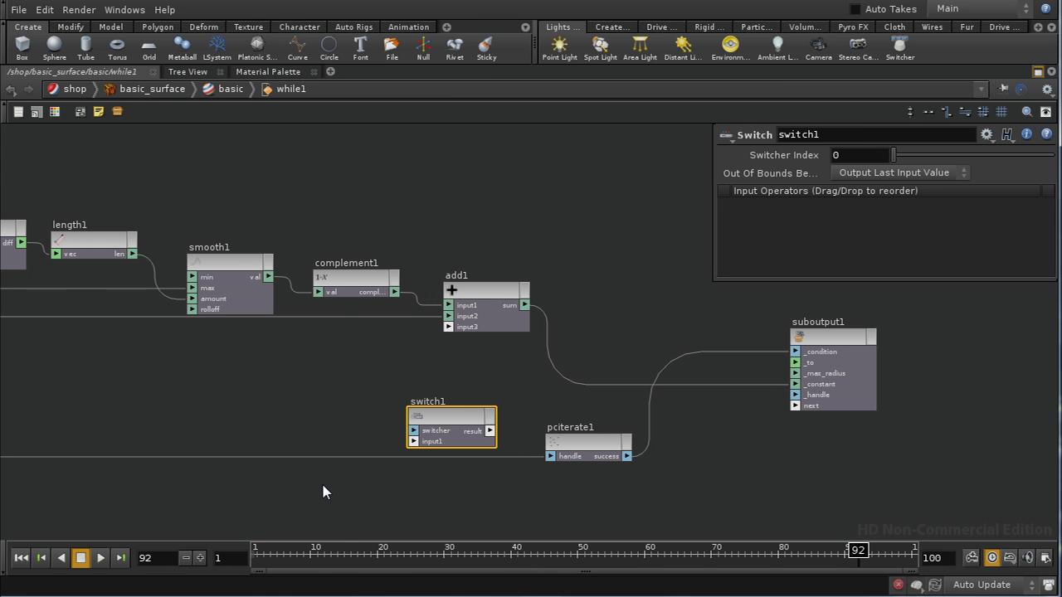
Step: Try connecting subinput1's _handle to the switcher input of switch1 and add1's sum to its first input
middle_click_drag(323, 492, 747, 506)
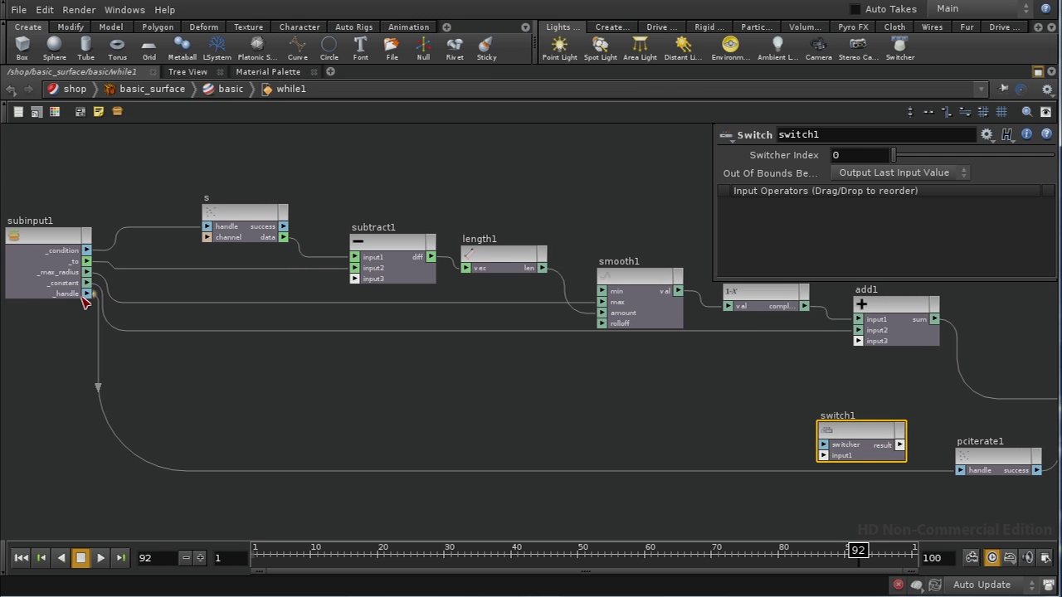
left_click_drag(82, 297, 824, 449)
left_click_drag(935, 319, 817, 455)
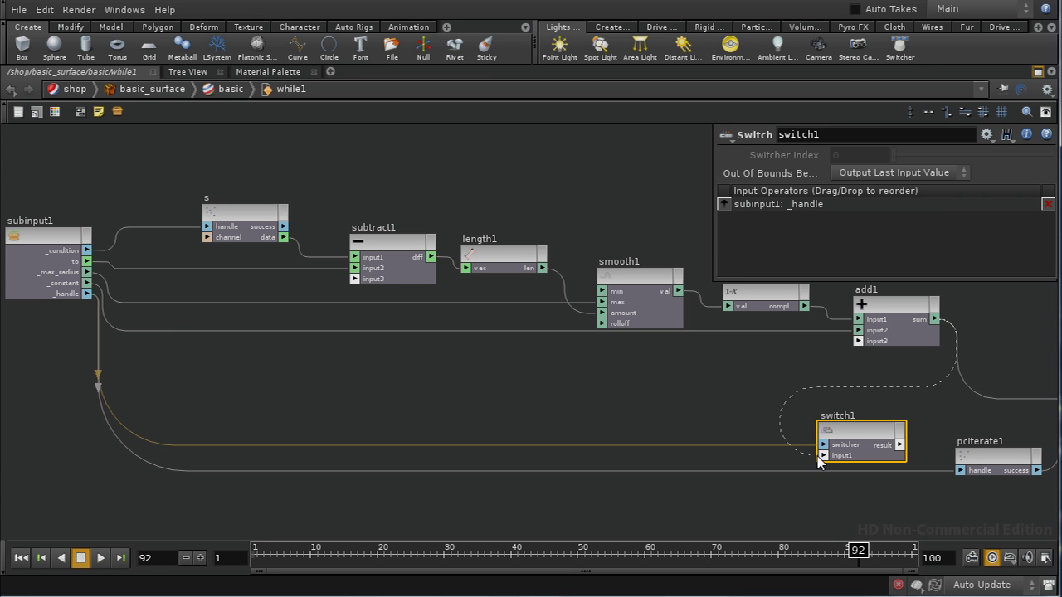
left_click_drag(935, 320, 833, 461)
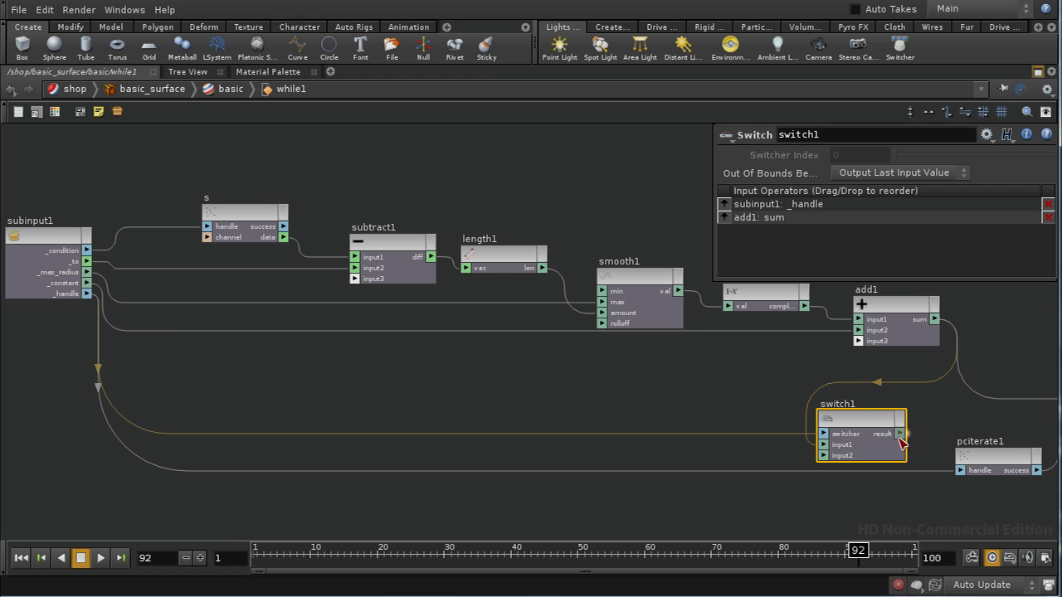
Step: Route switch1's result into pciterate1's handle, with subinput1's _handle wired to switch1's input1 and add1's sum to its input2
left_click_drag(902, 441, 963, 473)
middle_click_drag(968, 515, 939, 512)
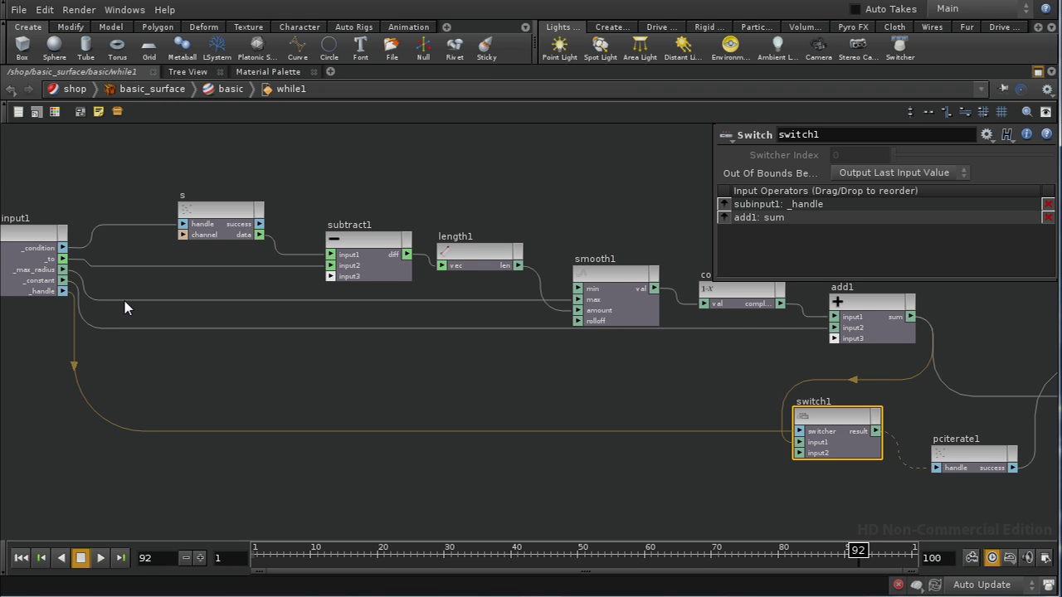
left_click_drag(67, 292, 801, 443)
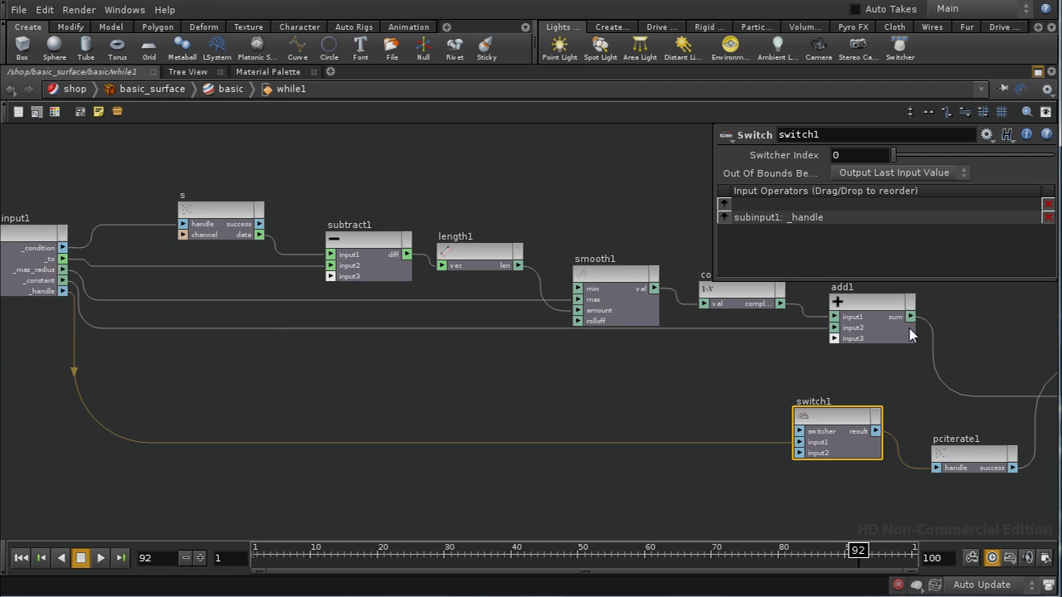
left_click_drag(913, 318, 801, 453)
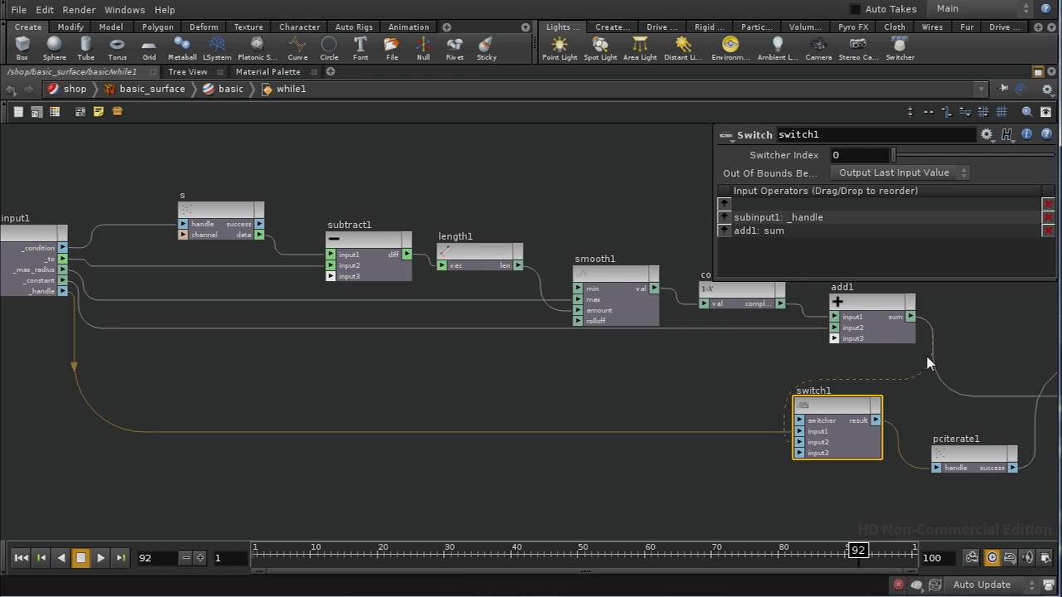
left_click(866, 297)
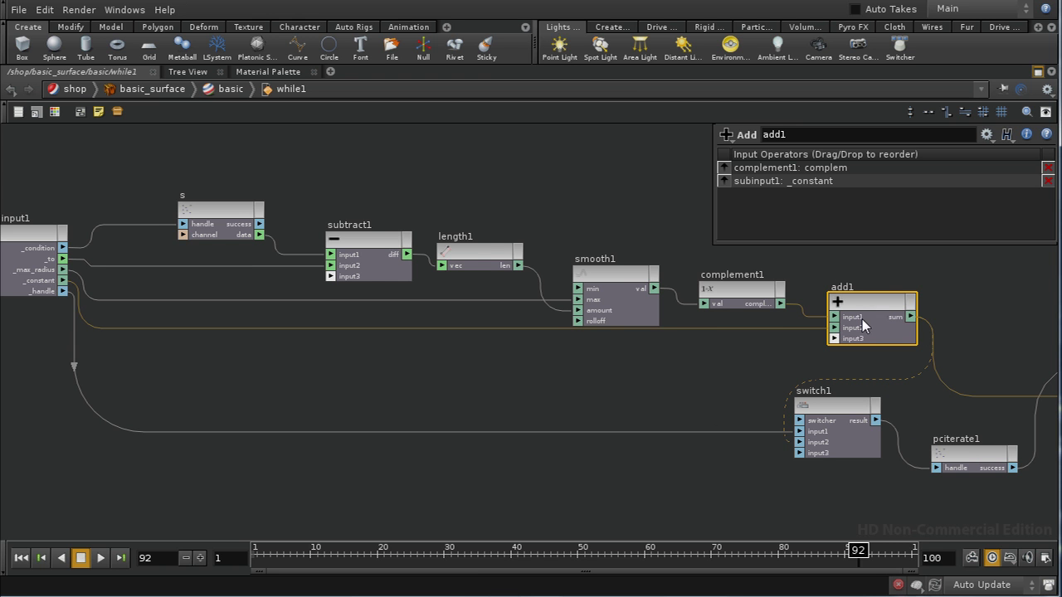
middle_click_drag(967, 513, 889, 508)
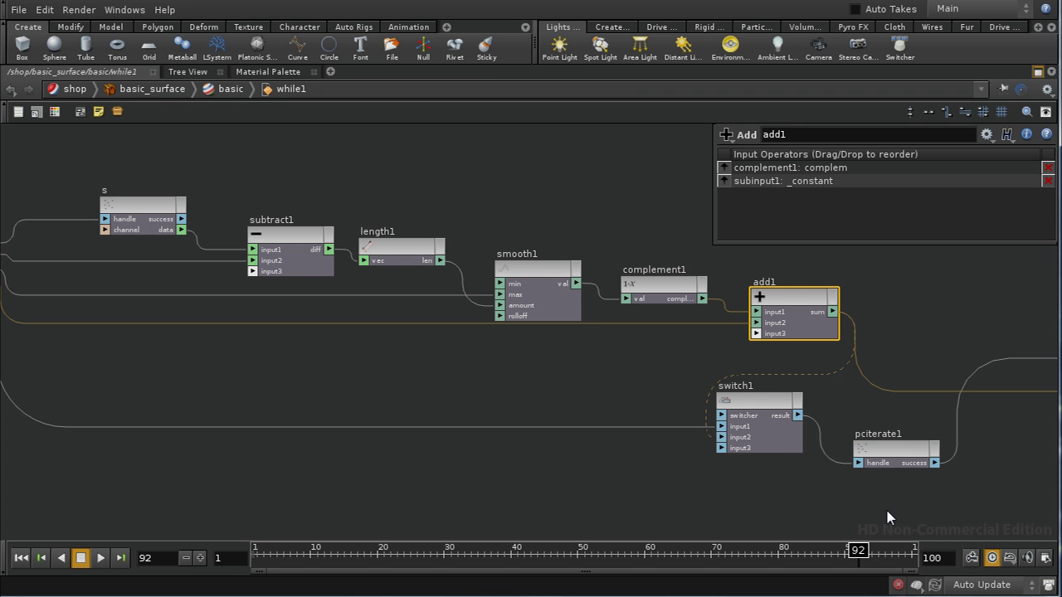
Step: Examine the generated VEX code of switch1, from pcopen1 through the while loop, then close the code viewer
right_click(742, 405)
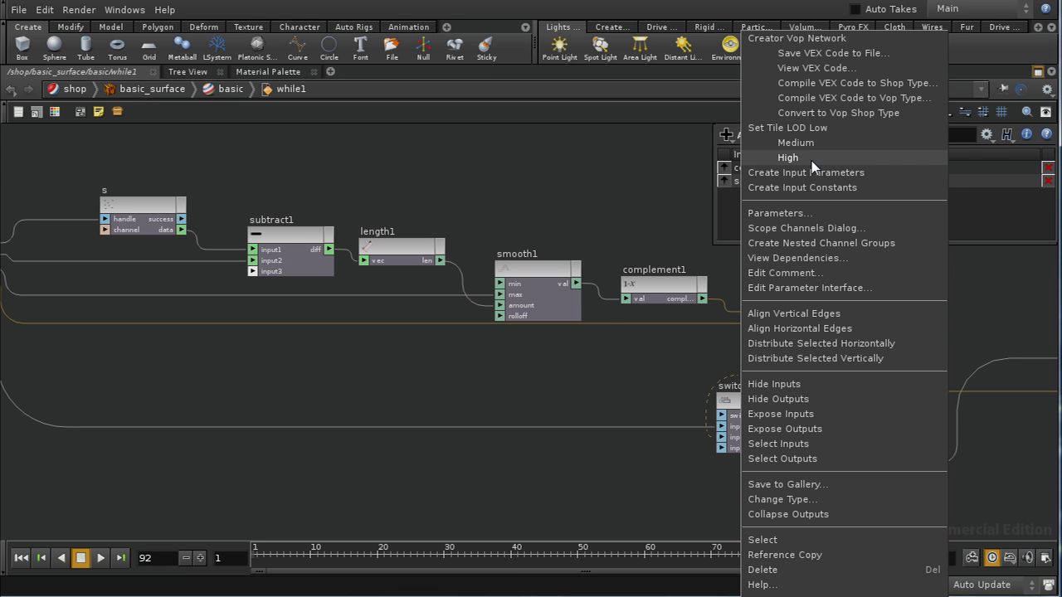
left_click(816, 69)
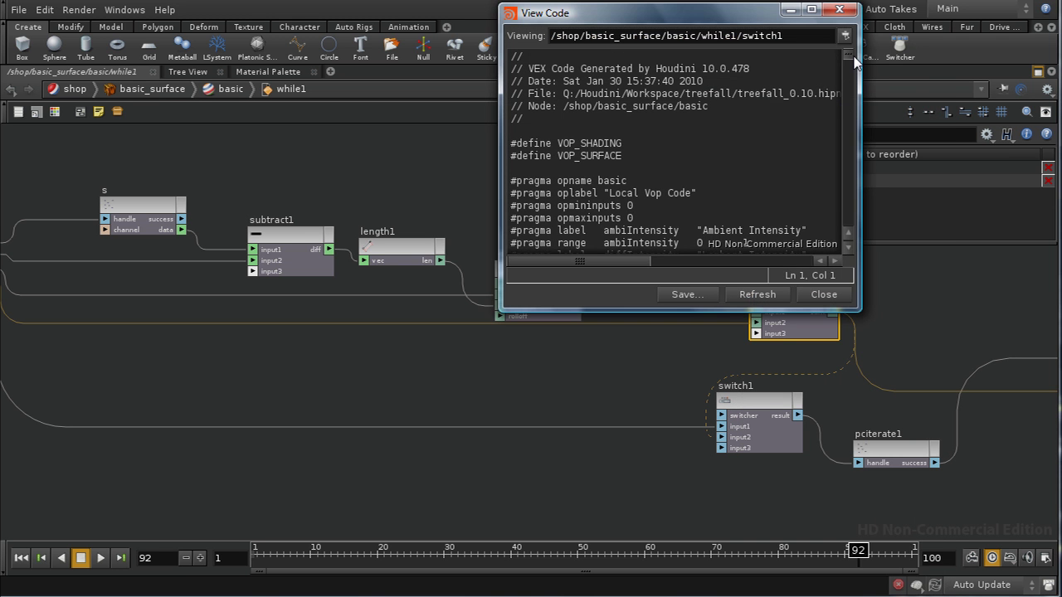
left_click_drag(853, 60, 848, 232)
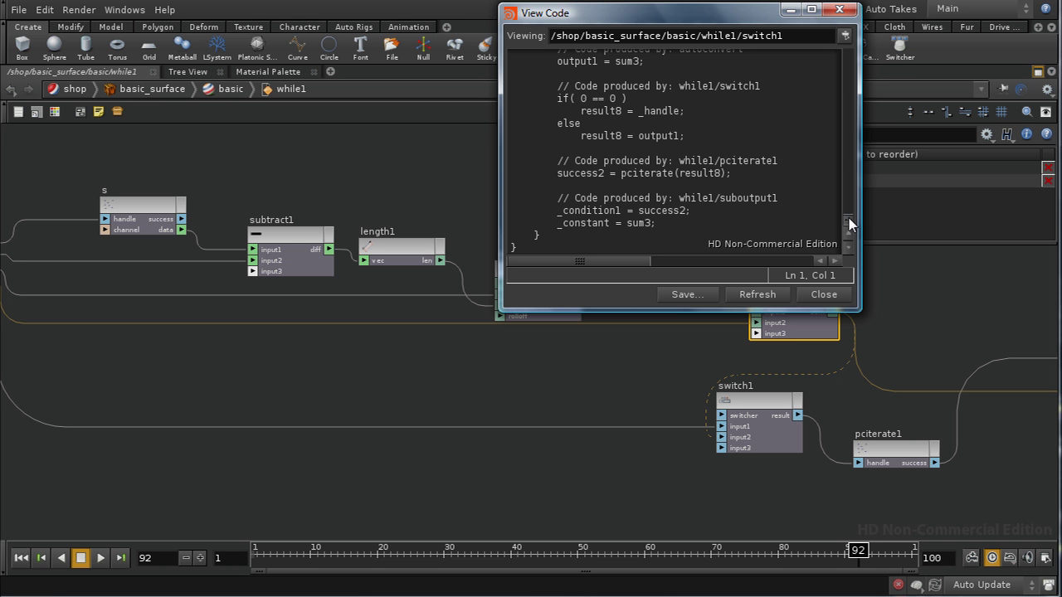
scroll(849, 225, "up", 5)
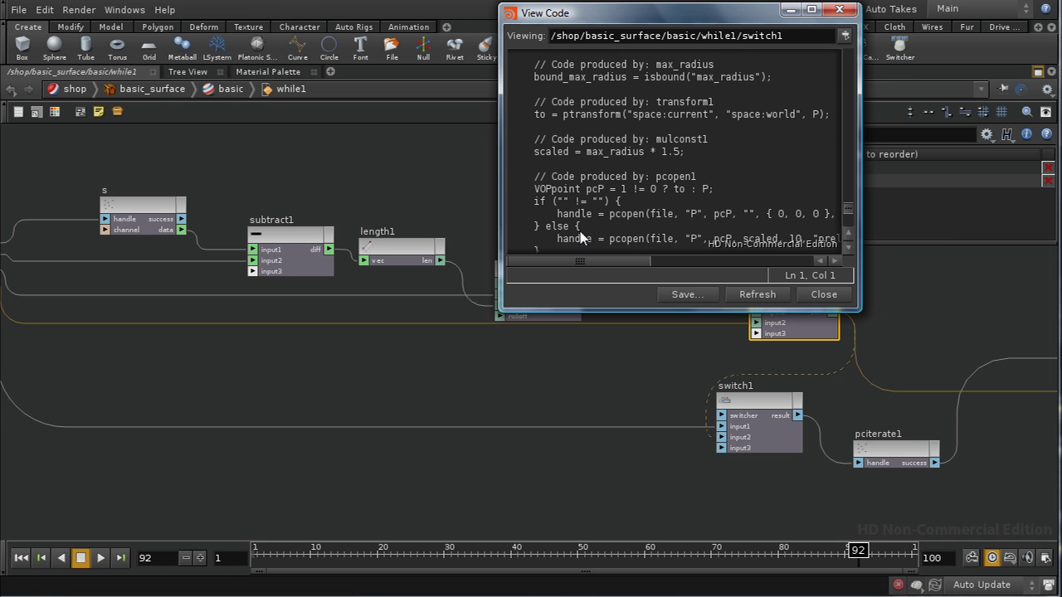
left_click(848, 247)
scroll(848, 247, "down", 5)
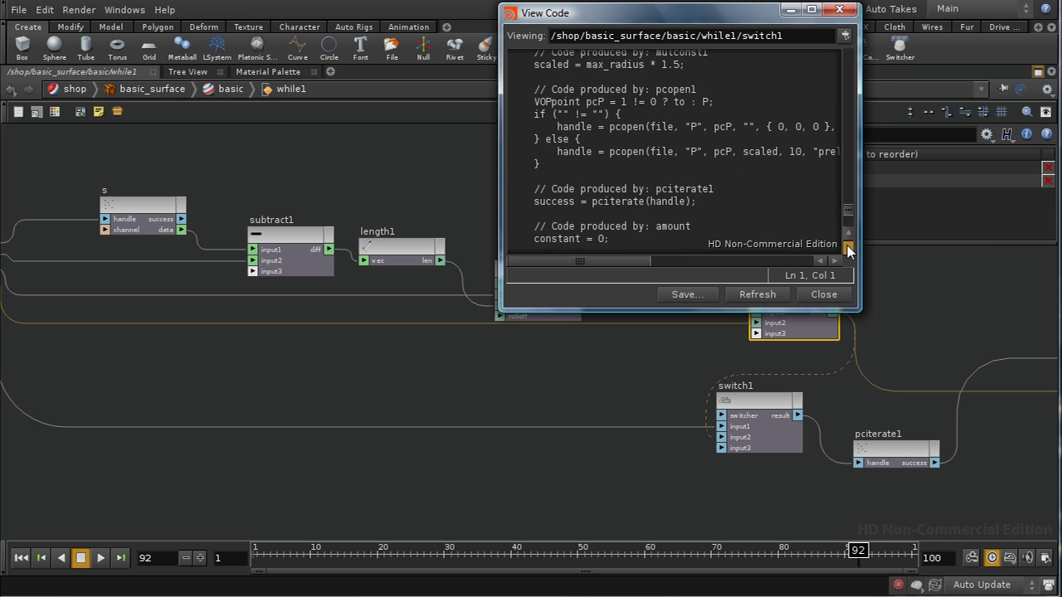
scroll(848, 247, "down", 2)
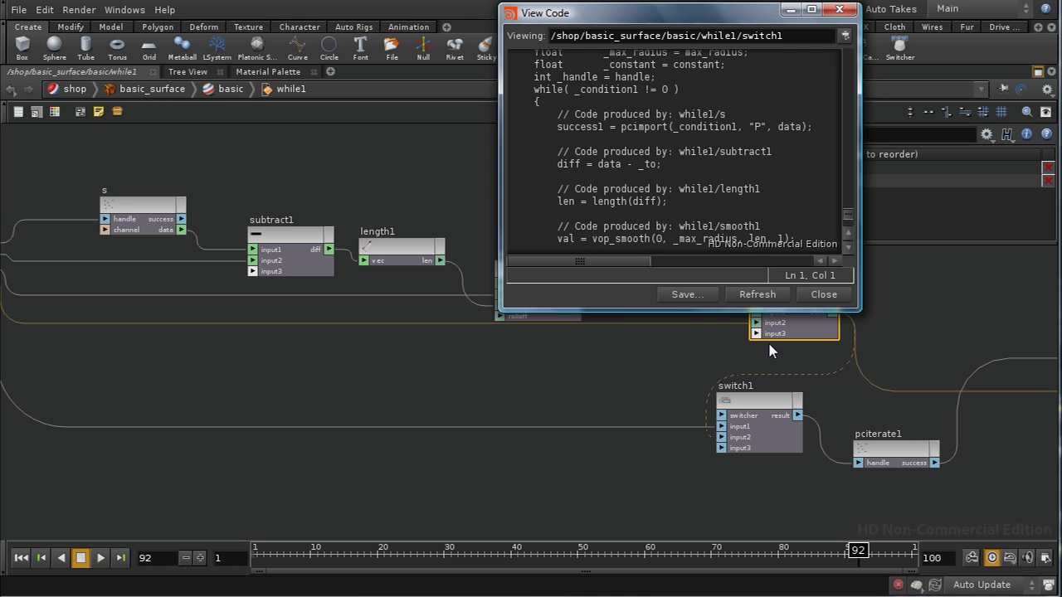
left_click(821, 295)
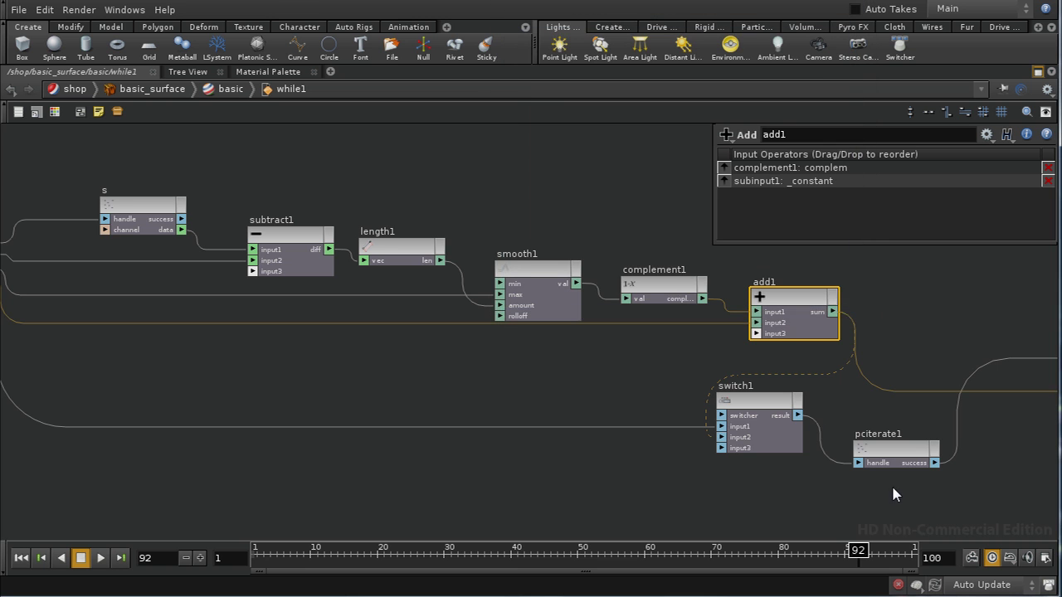
Step: Go back up to the basic network and trace the while1 output and pointp_color into colormix1
middle_click_drag(892, 483, 695, 446)
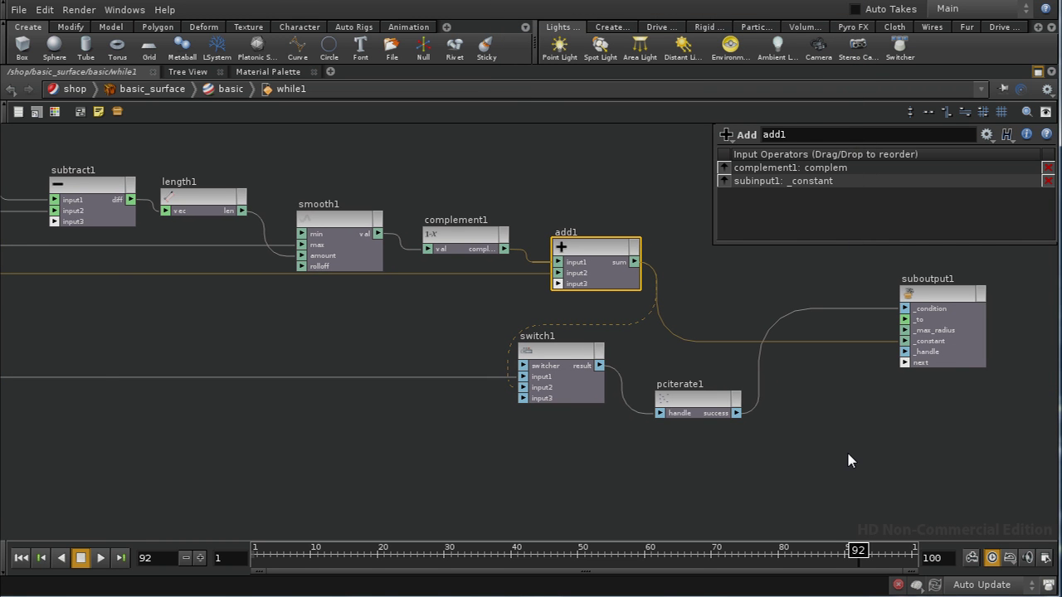
key("u")
left_click(597, 254)
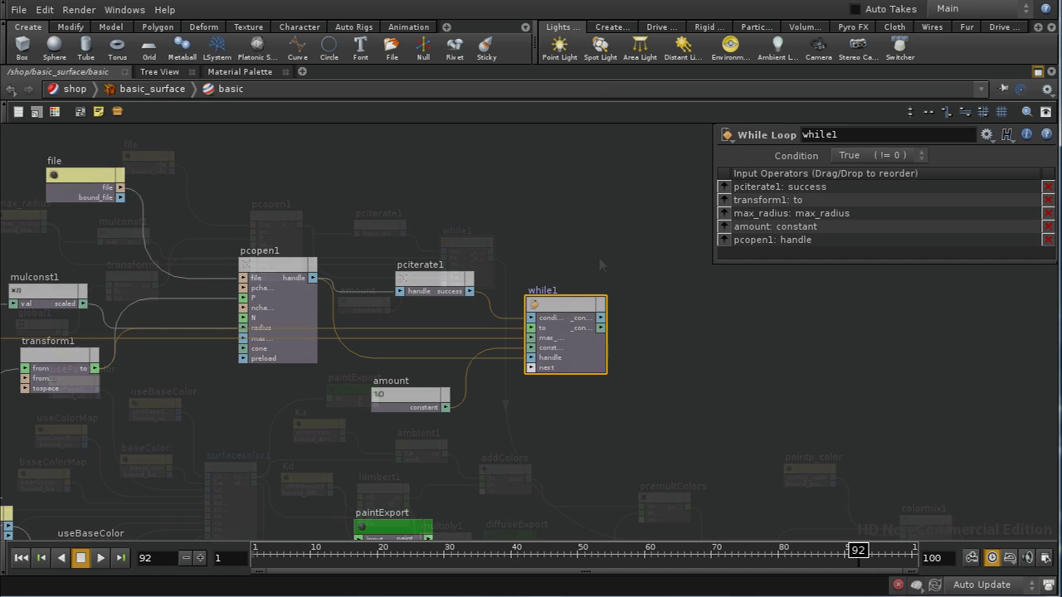
key("h")
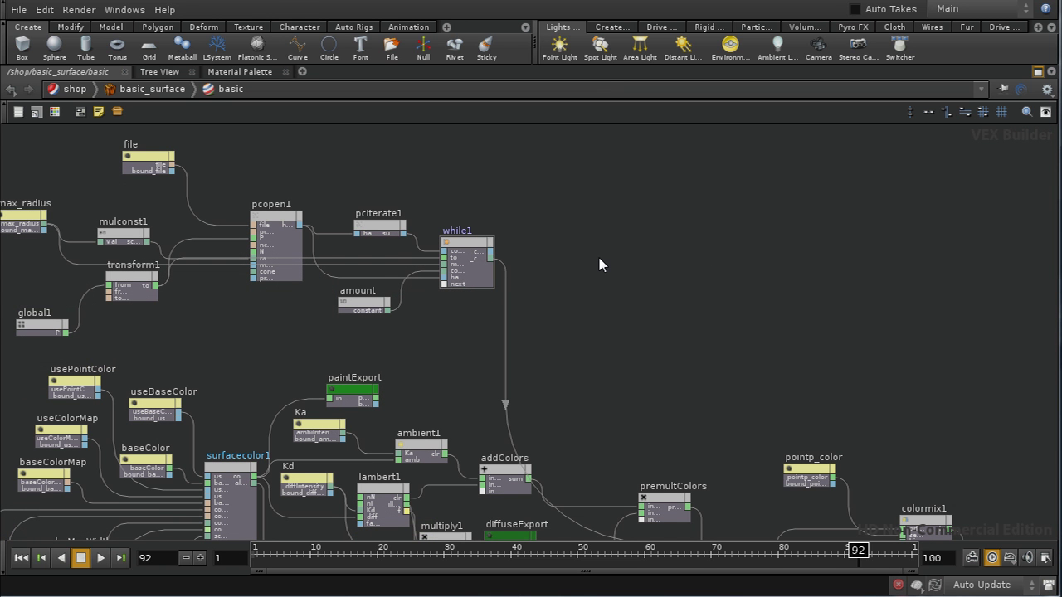
middle_click_drag(609, 410, 479, 333)
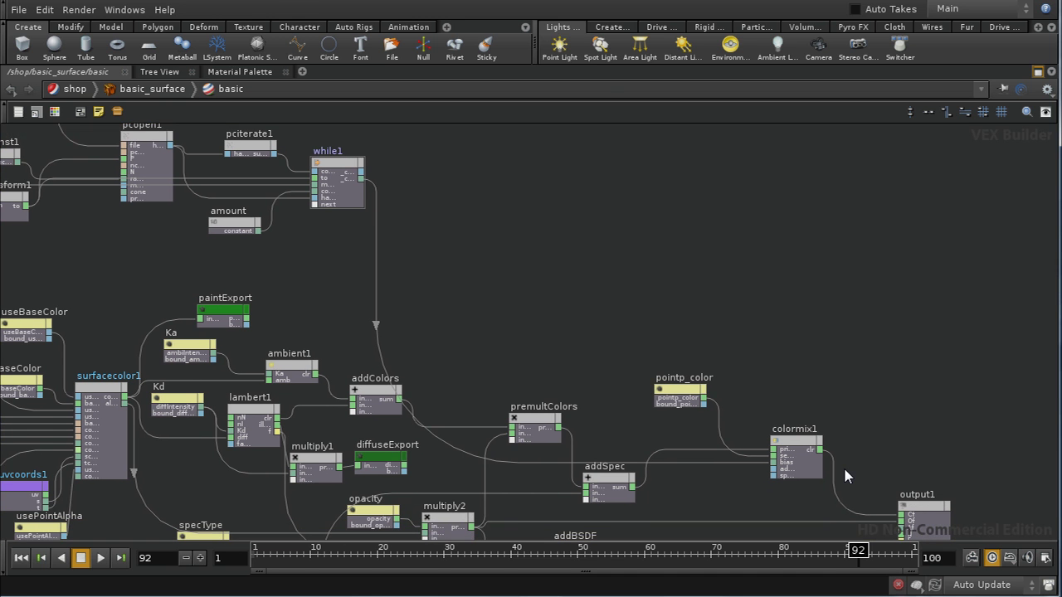
middle_click_drag(845, 469, 827, 437)
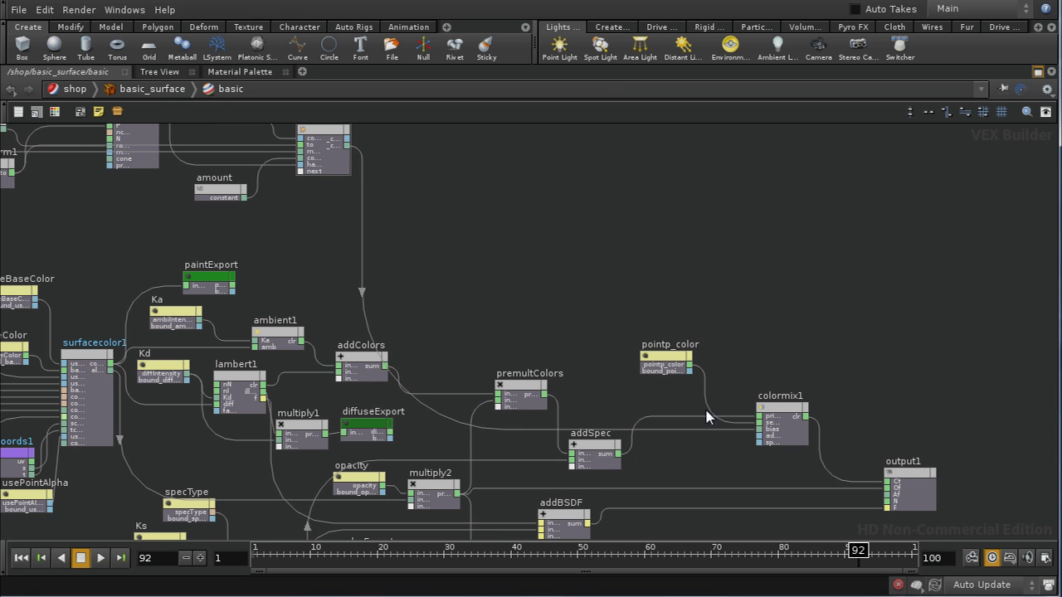
left_click(668, 356)
left_click(773, 410)
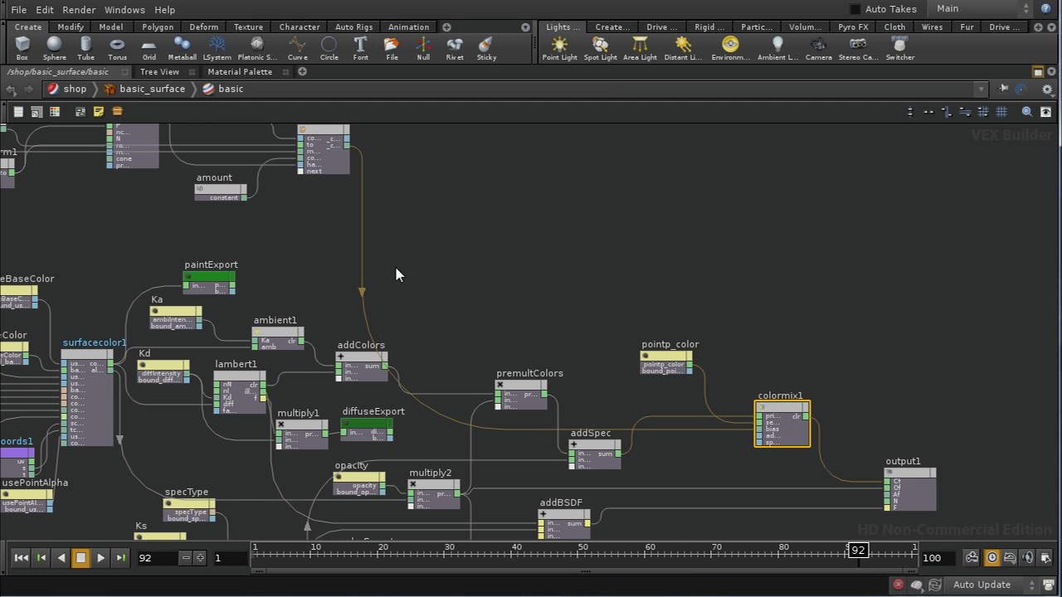
Step: Go inside while1, show the parameters of Point Cloud Import s and check its handle connection from subinput1's _handle
scroll(395, 275, "up", 4)
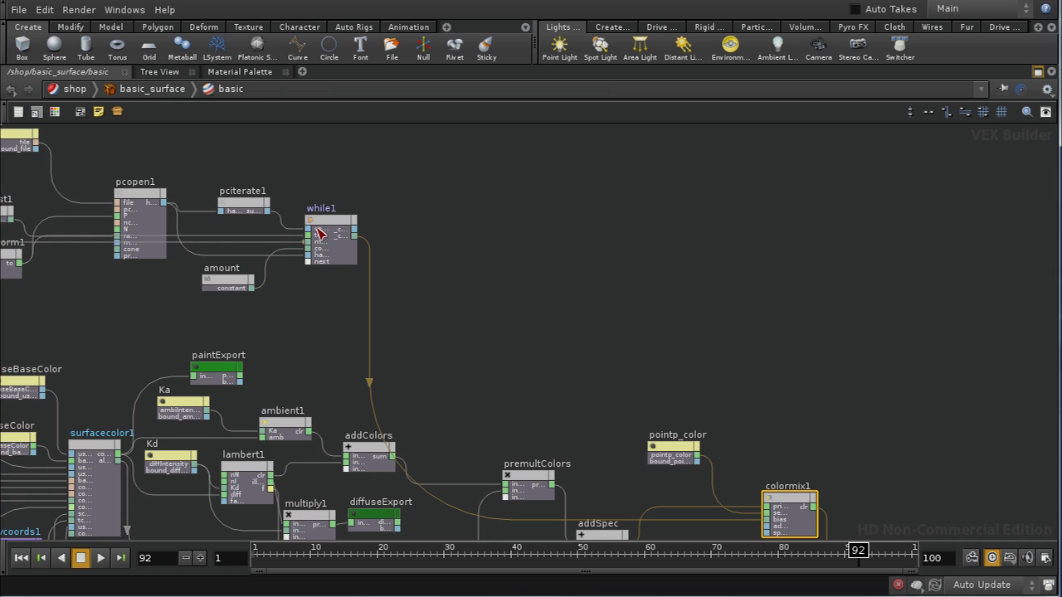
double_click(318, 222)
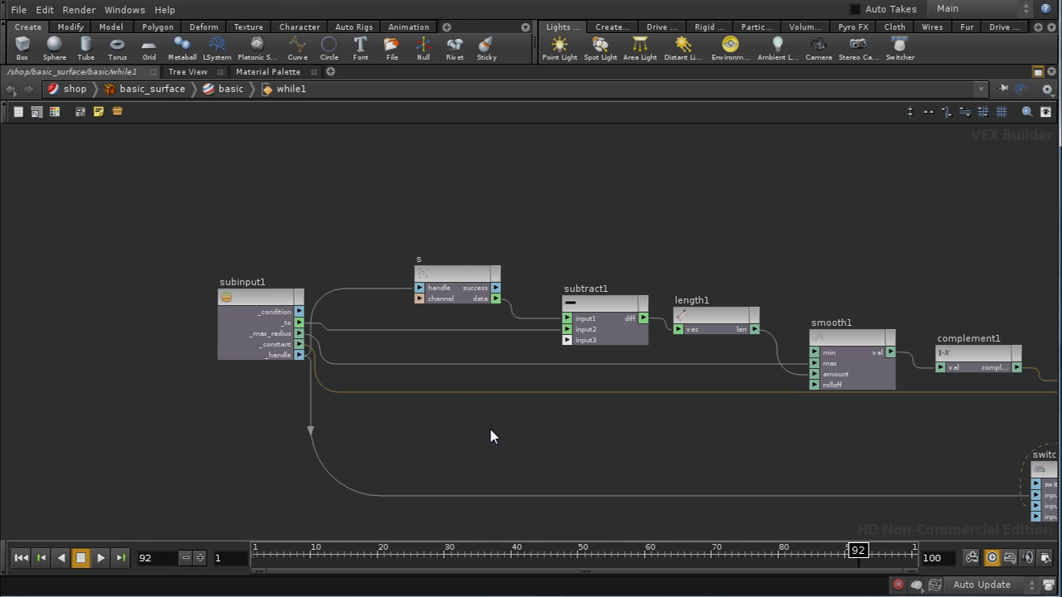
left_click(403, 252)
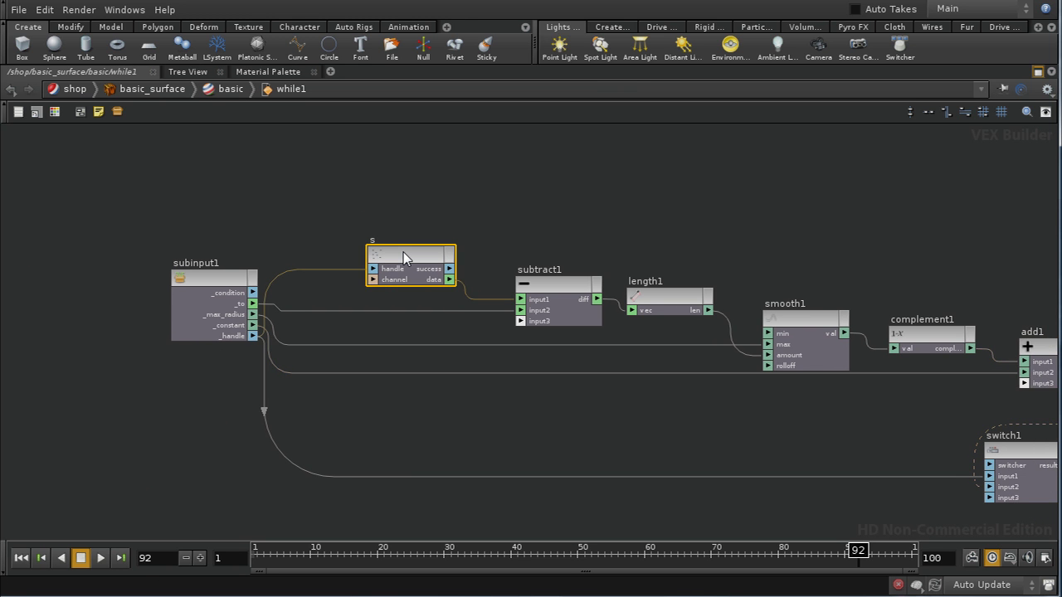
key("p")
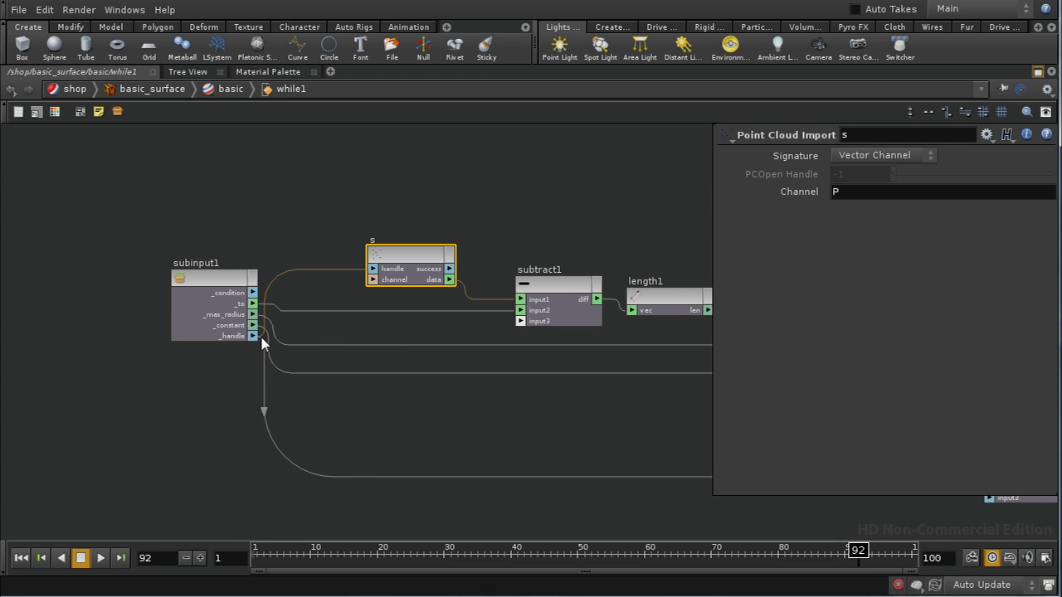
left_click_drag(326, 274, 380, 276)
Step: Go up to the shop level, promote the material parameters of basic_surface and show its Point Cloud parameters
key("u")
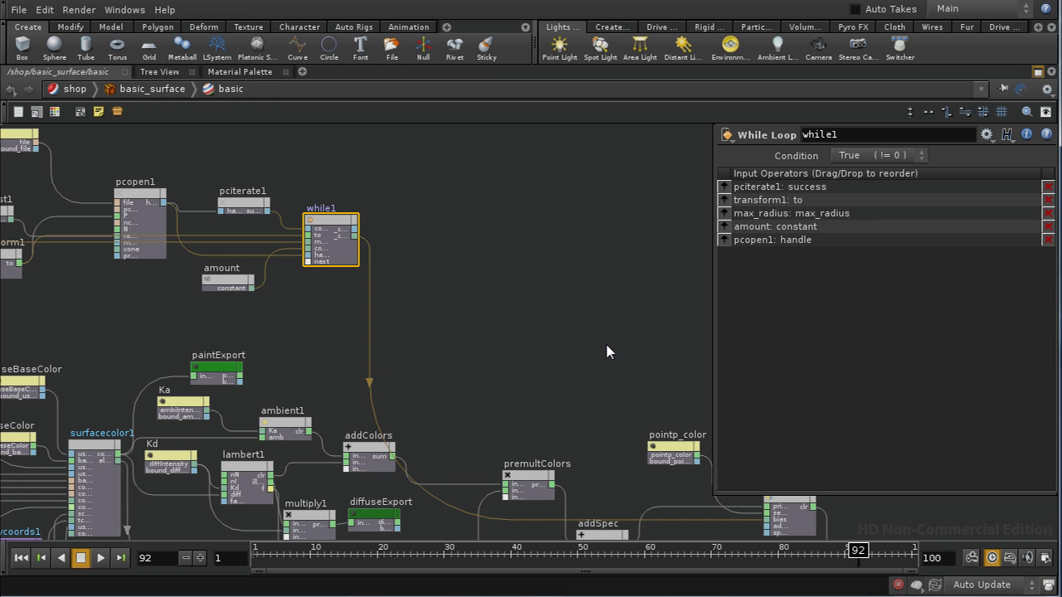
key("u")
middle_click_drag(302, 369, 400, 342)
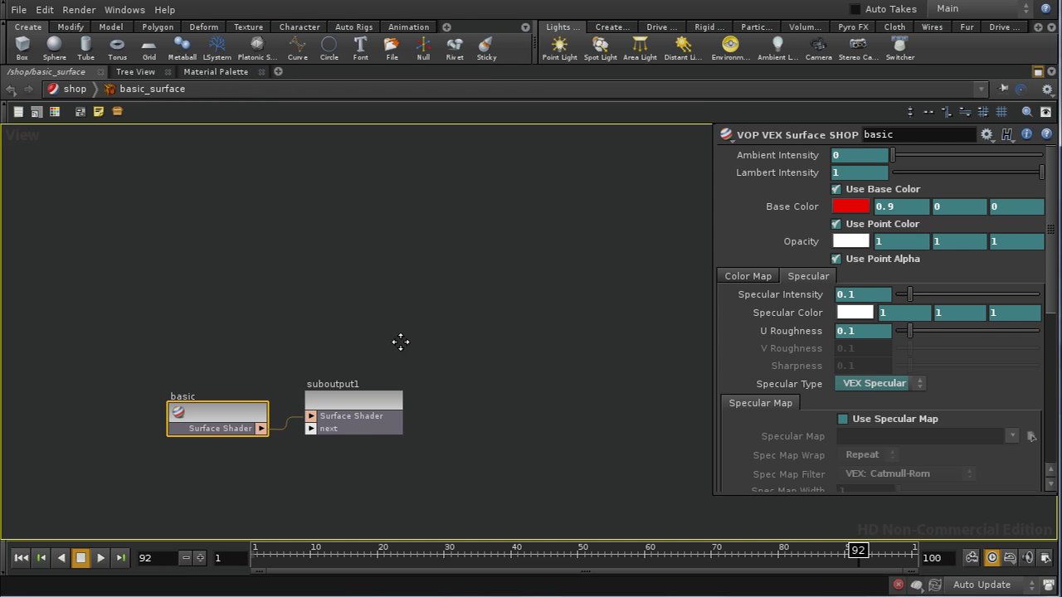
key("p")
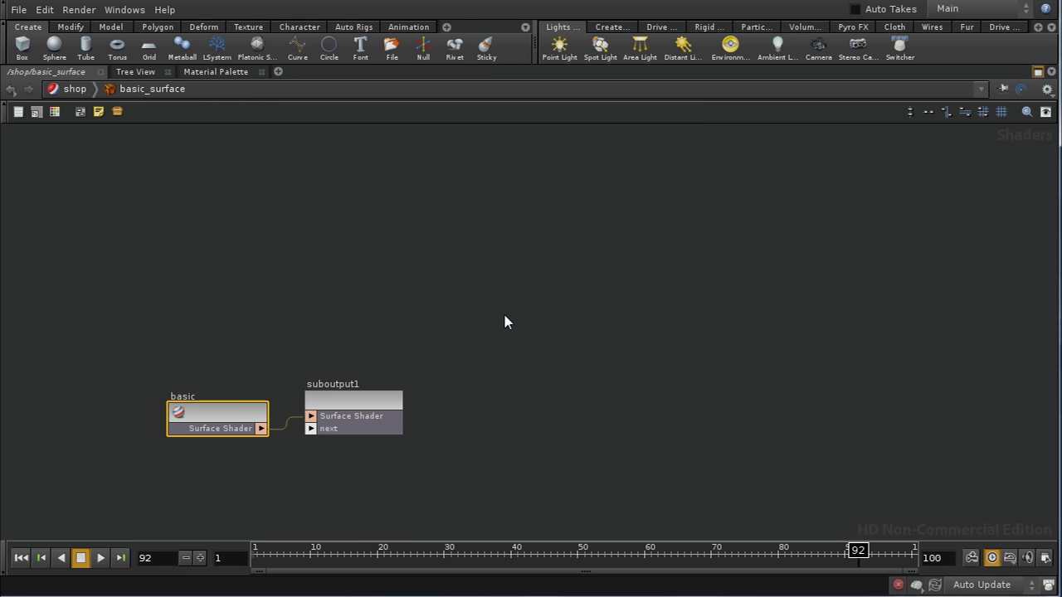
key("u")
right_click(139, 469)
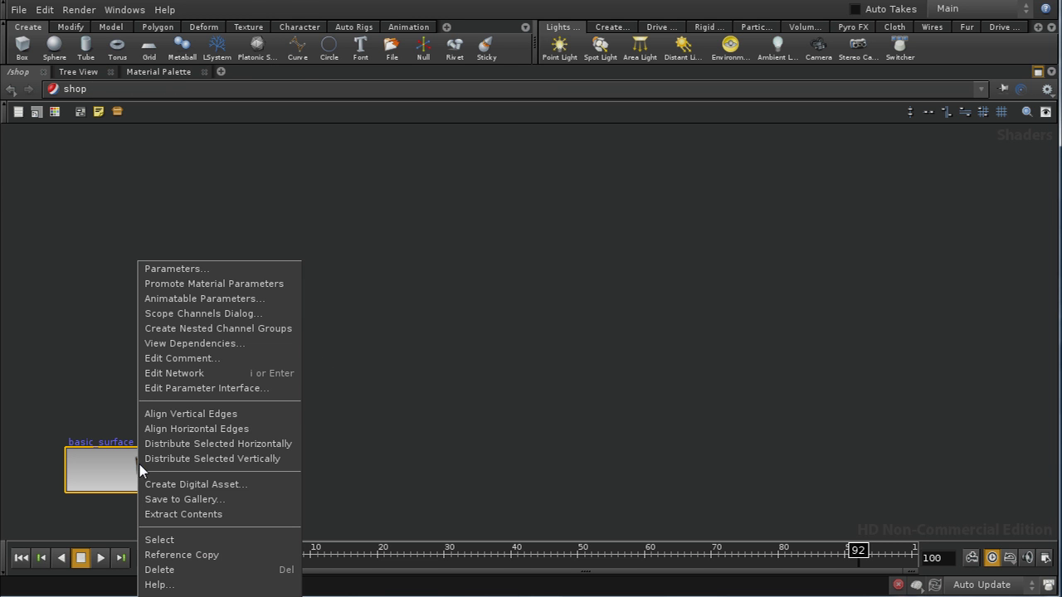
left_click(200, 284)
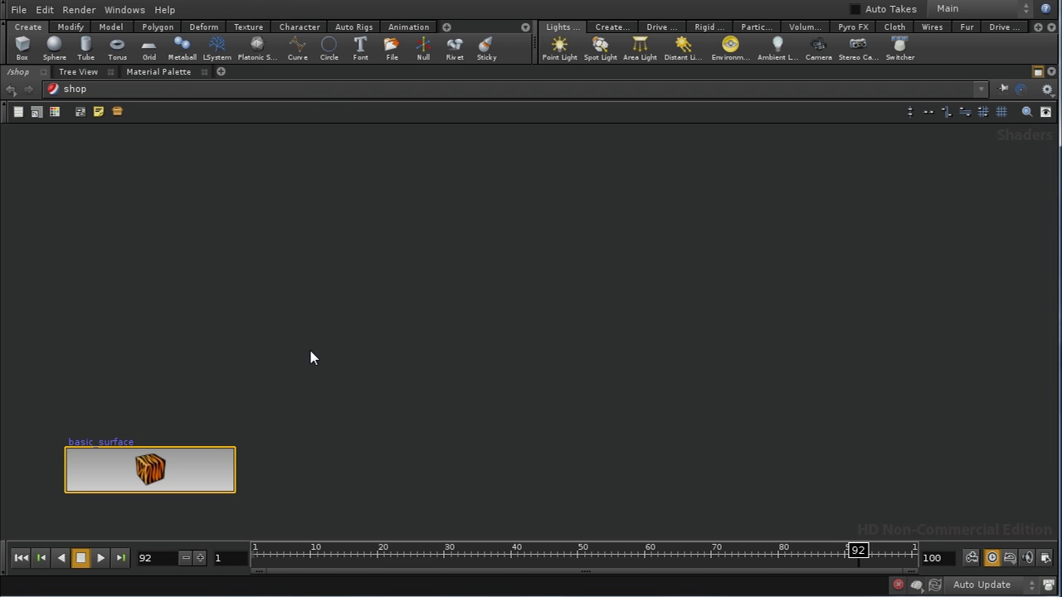
key("p")
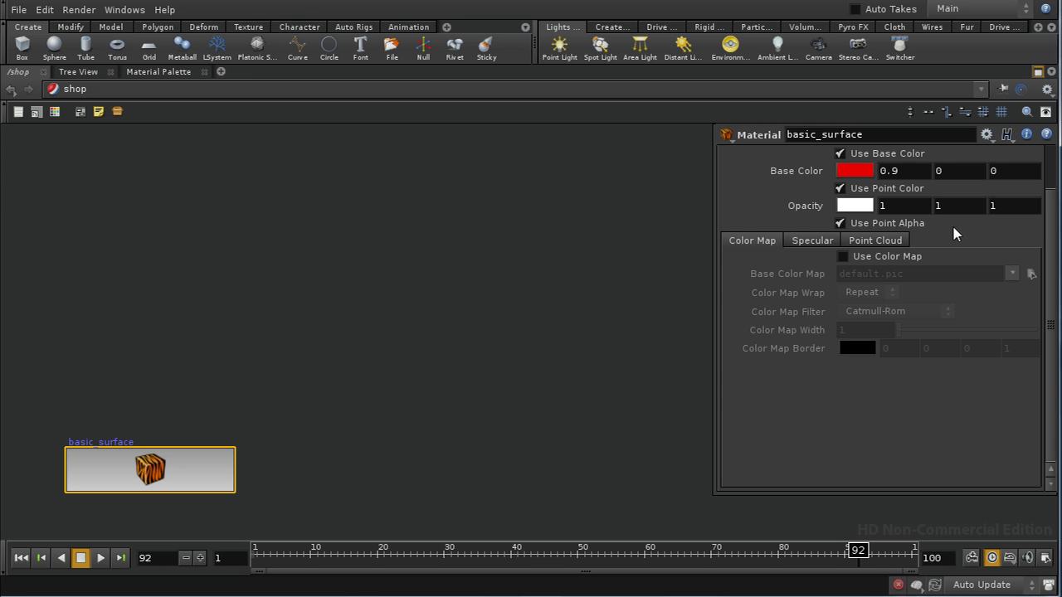
left_click(876, 241)
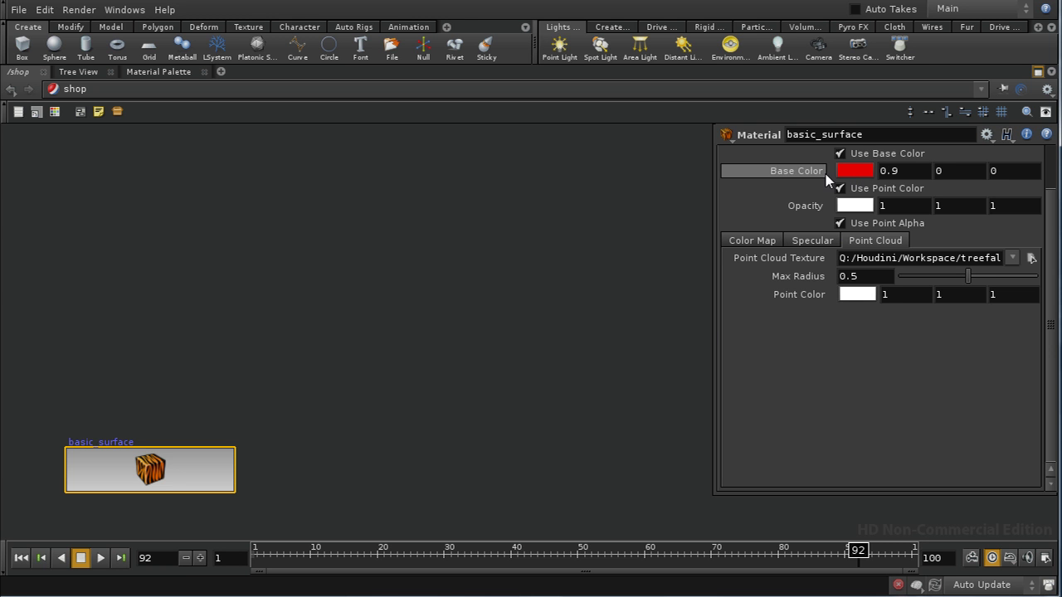
Step: Restore the multi-pane layout with the scene view, switch to the out network and show mantra1's parameters
left_click(1037, 71)
left_click_drag(810, 431, 535, 392)
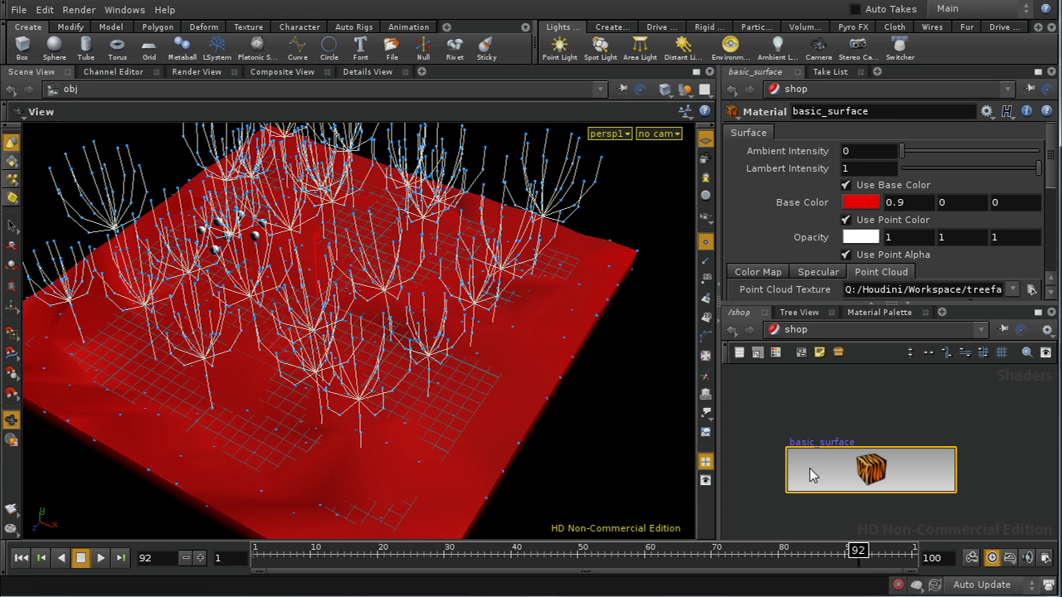
left_click(796, 332)
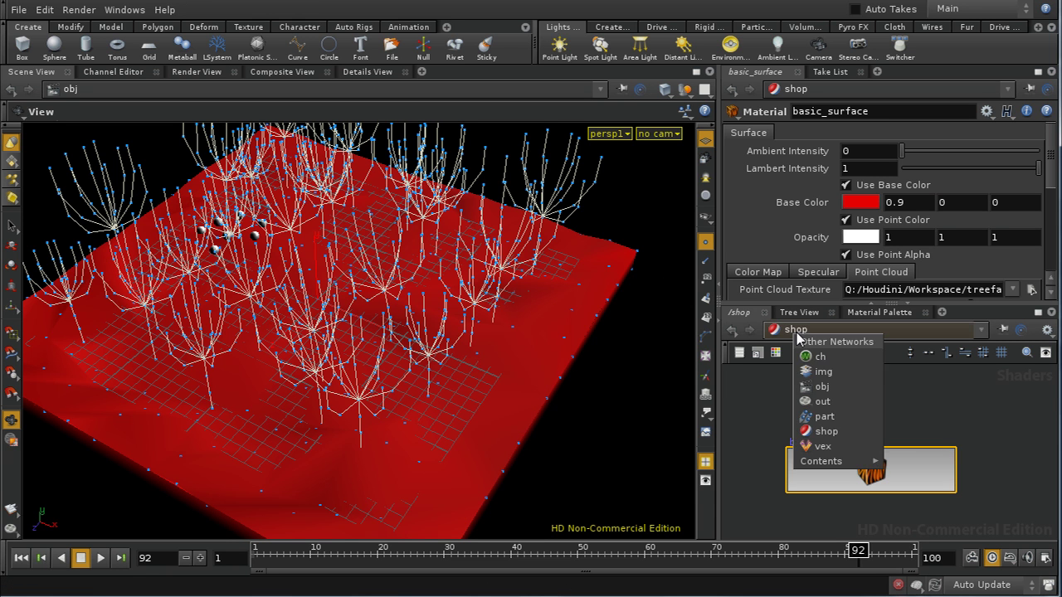
left_click(822, 401)
left_click(888, 481)
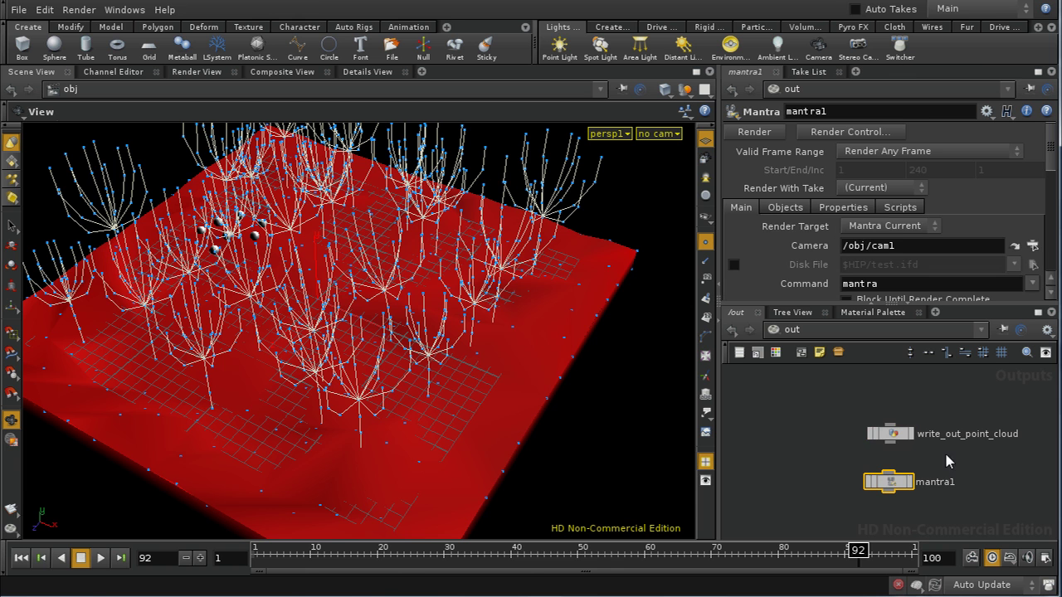
left_click(71, 11)
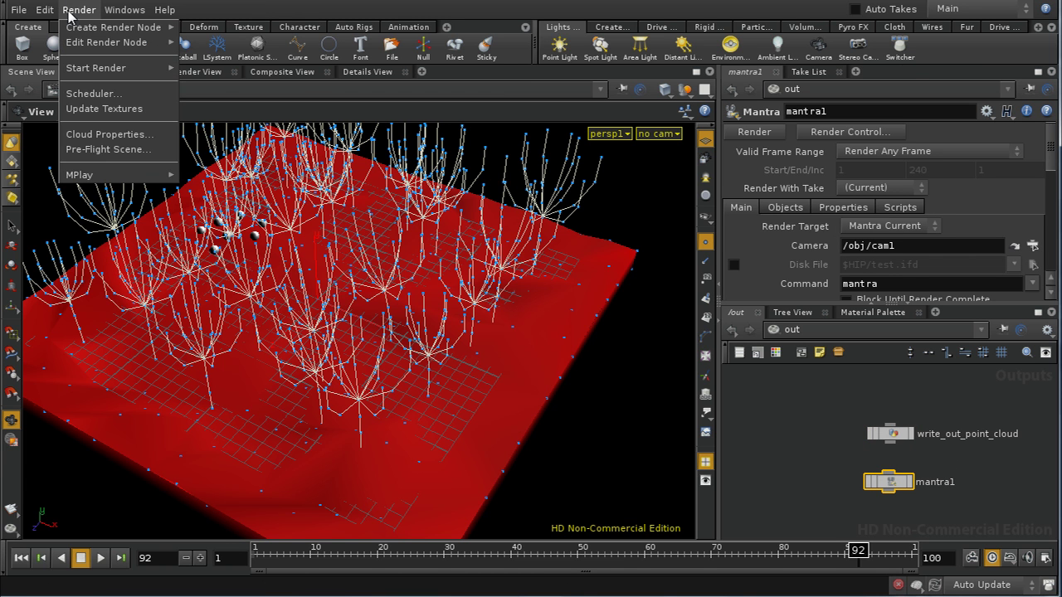
mouse_move(112, 73)
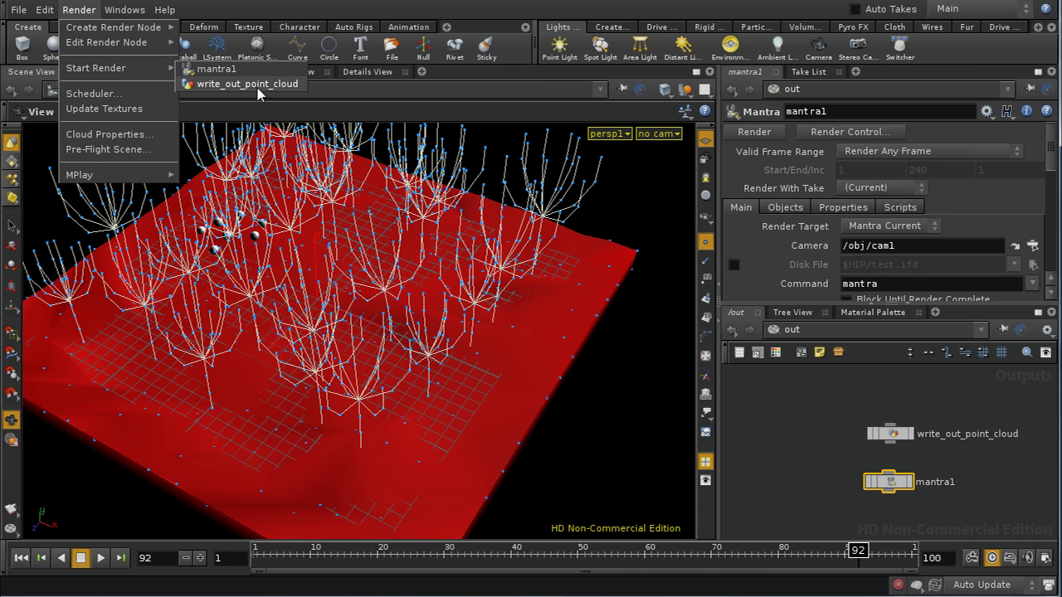
left_click(817, 452)
mouse_move(814, 411)
middle_mouse_down()
mouse_move(813, 429)
mouse_move(800, 421)
middle_mouse_up()
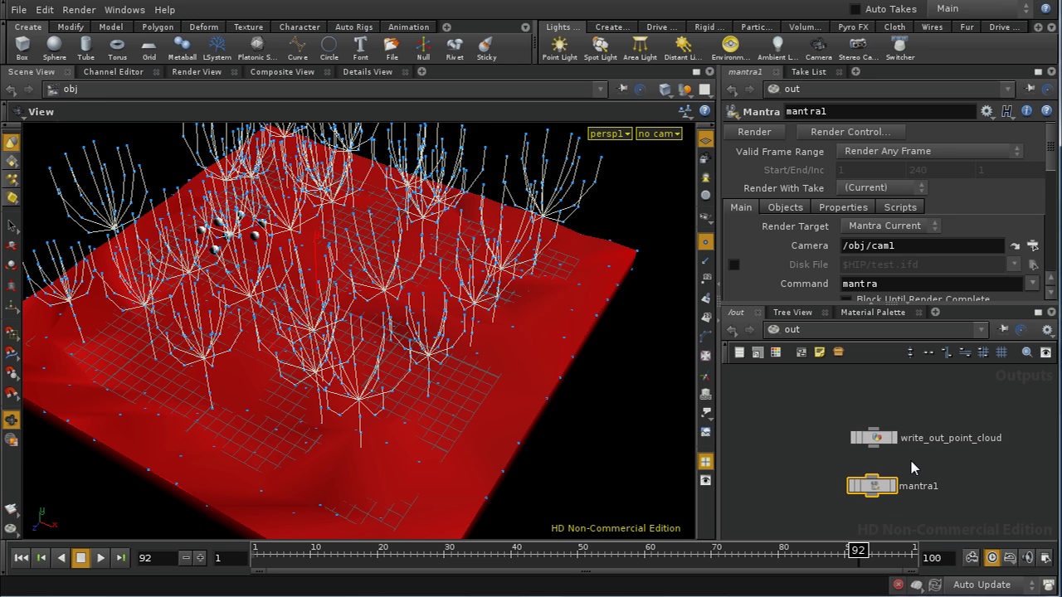
Step: Go to the obj level, enter falling_spheres and bypass the blast2 node
left_click(793, 333)
left_click(821, 380)
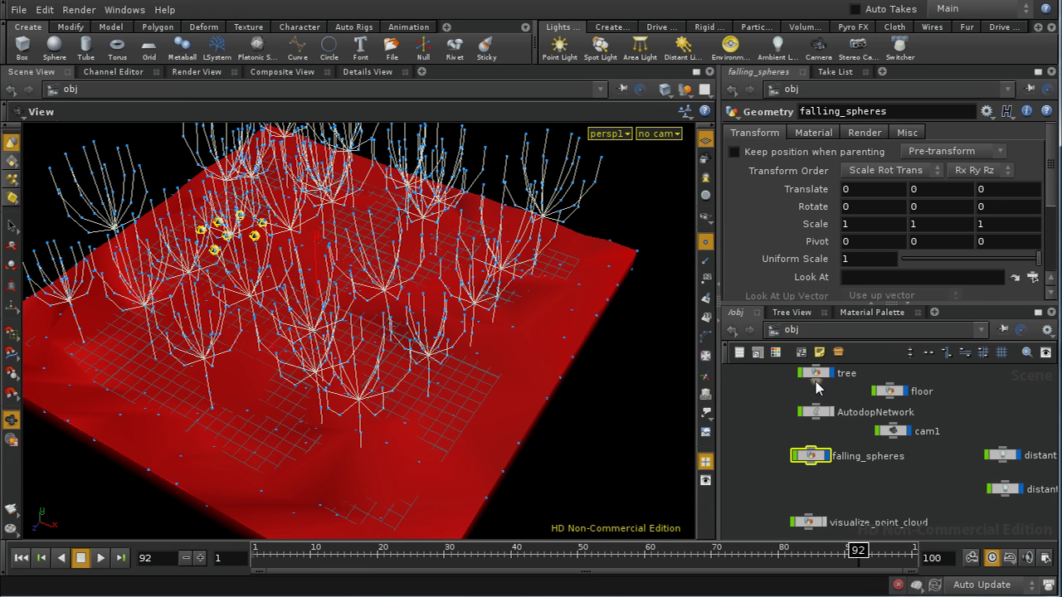
double_click(814, 464)
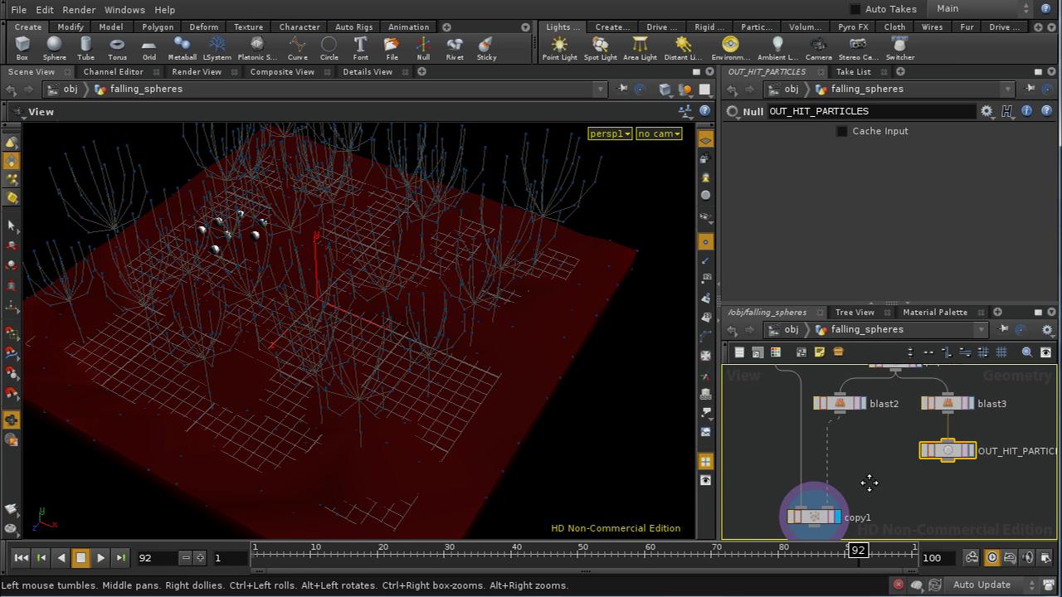
left_click(816, 407)
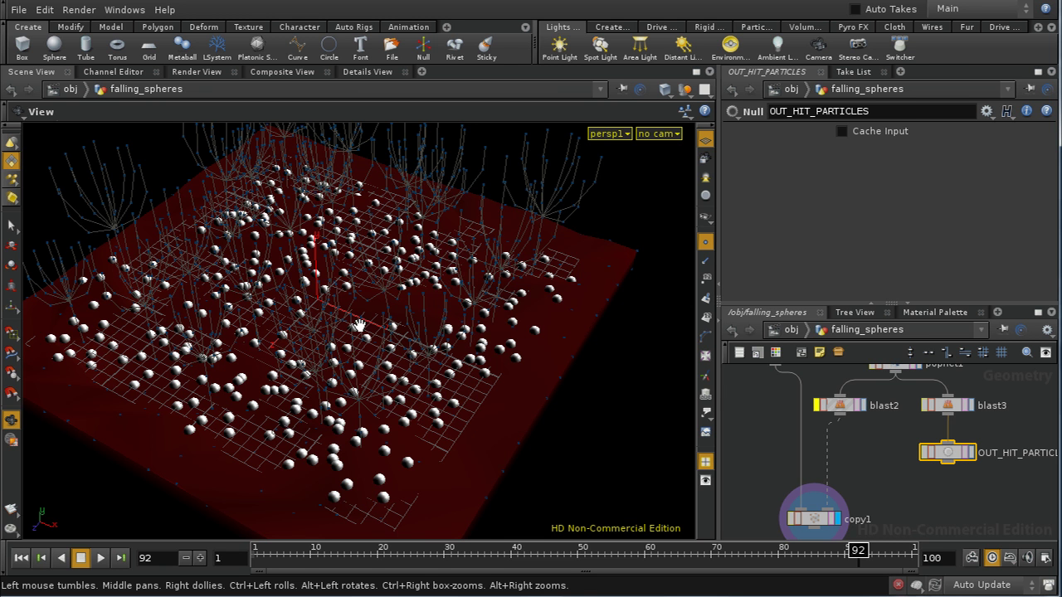
Step: Return to the obj level and render the scene with mantra1
left_click(795, 330)
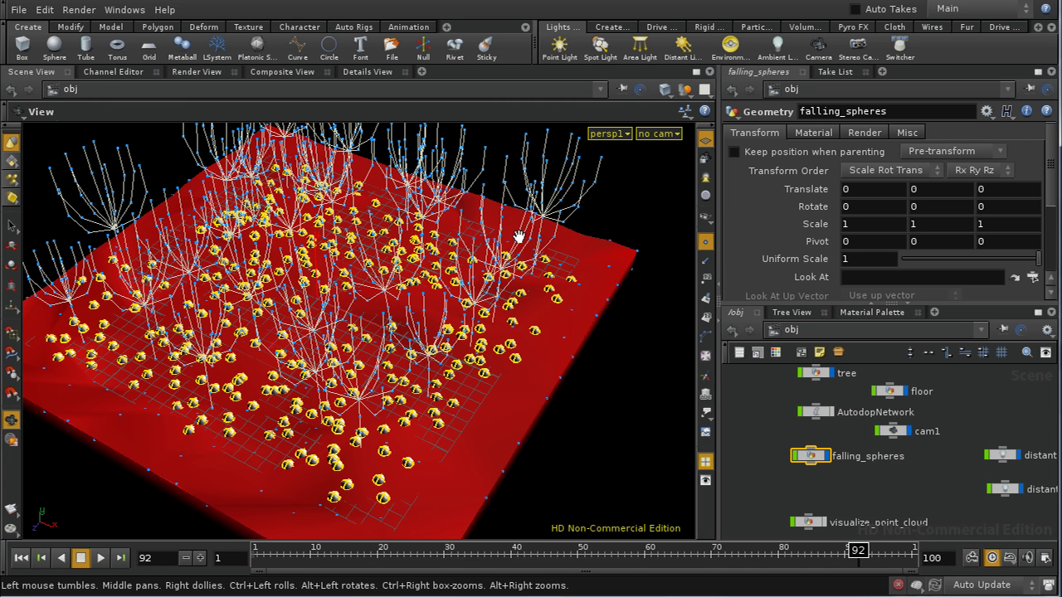
left_click(74, 11)
mouse_move(141, 68)
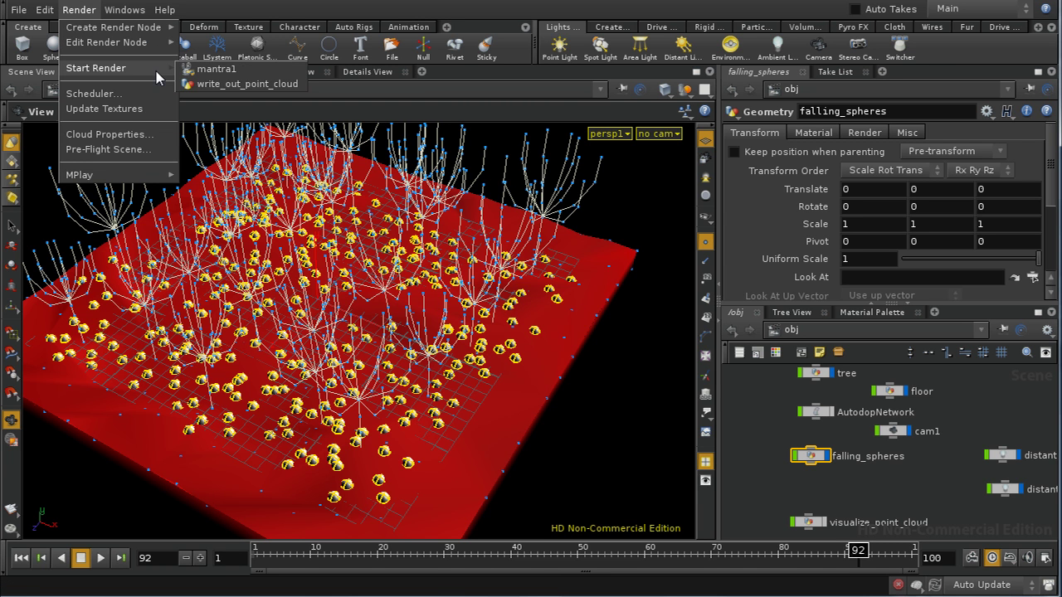
left_click(204, 71)
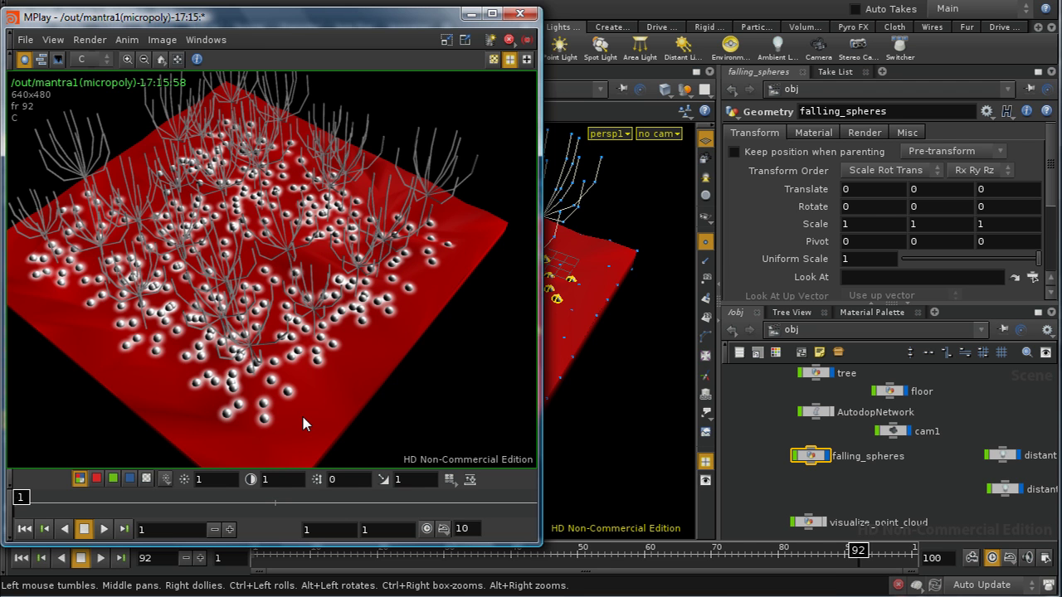
Step: Enter falling_spheres, take blast2 out of bypass and start another mantra1 render with the MPlay window moved below the main menu
double_click(807, 454)
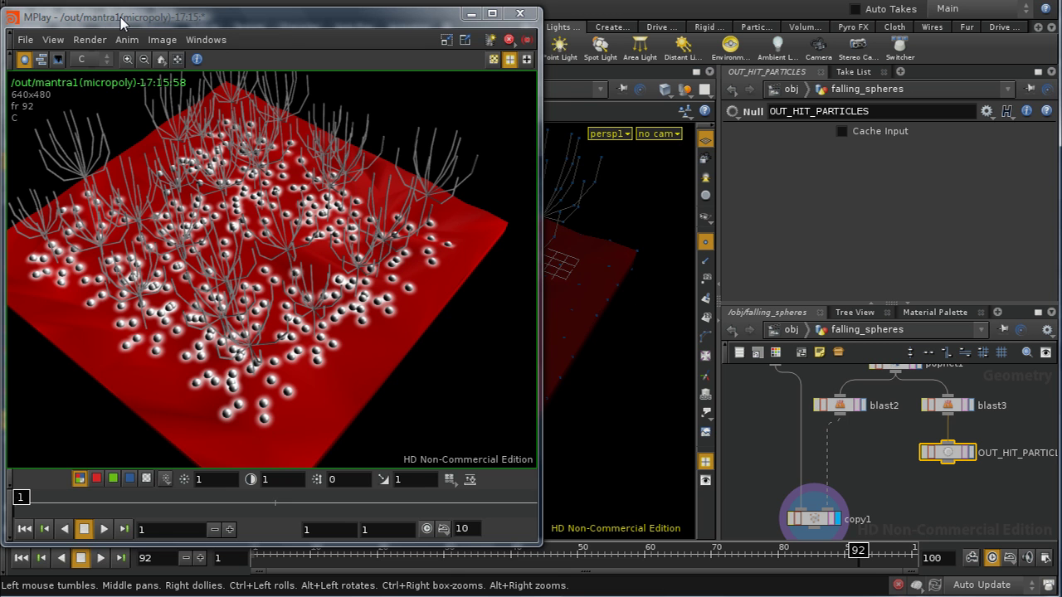
left_click_drag(122, 21, 137, 50)
left_click(81, 10)
mouse_move(136, 73)
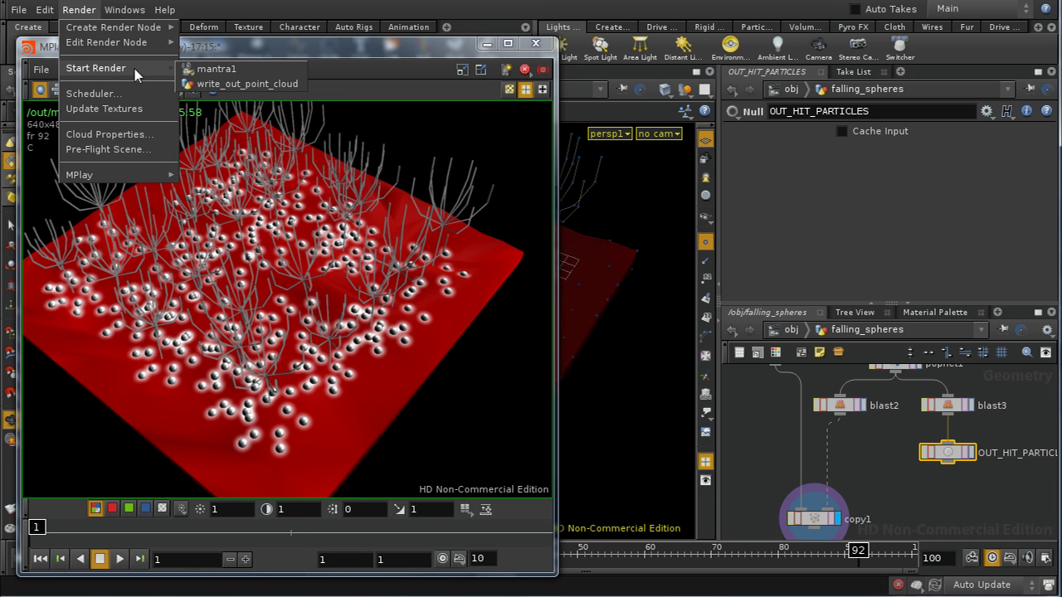
left_click(199, 69)
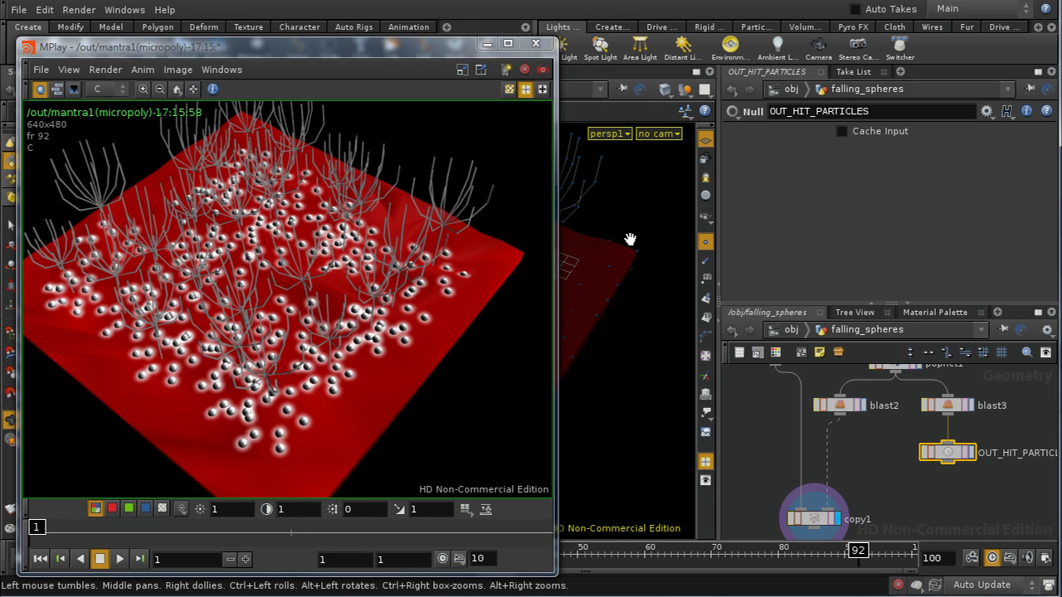